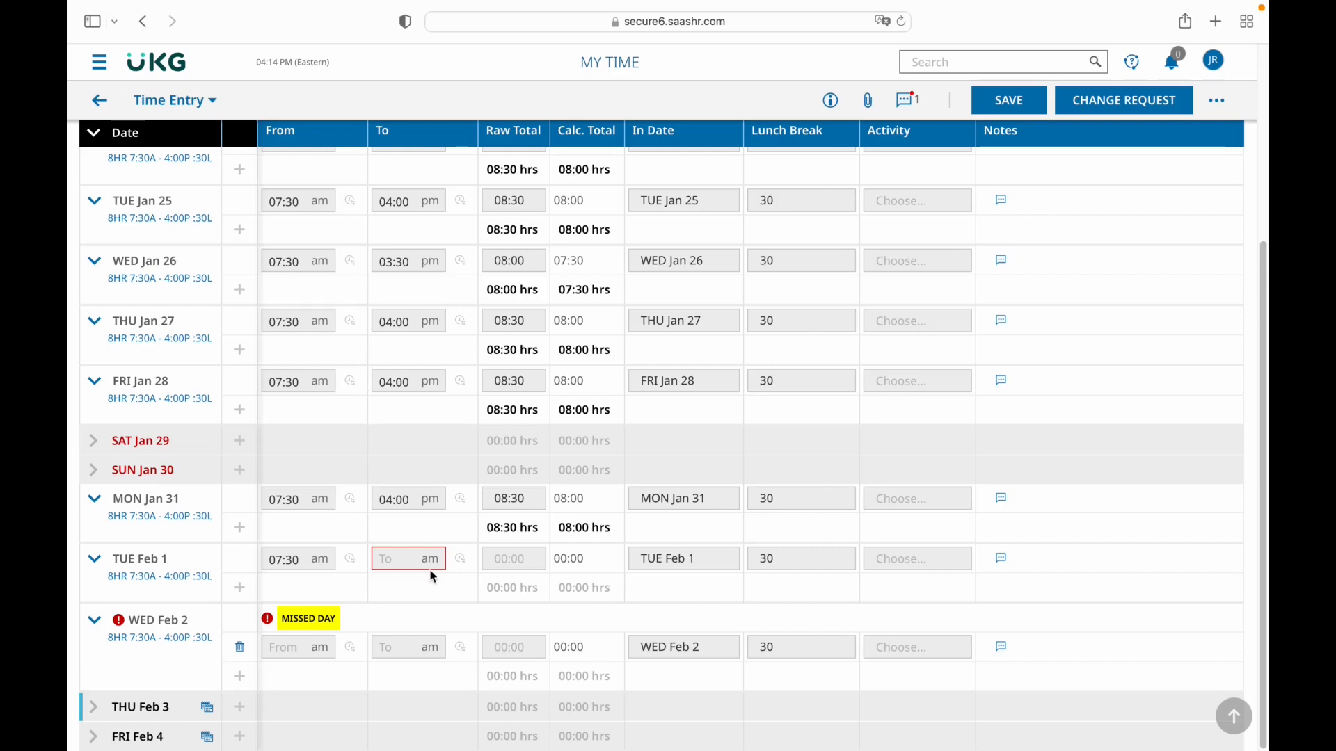
Submit a change request to add a punch out on 02/01/2022 at 04:00 pm with the comment "misplaced badge card"
left_click(1106, 100)
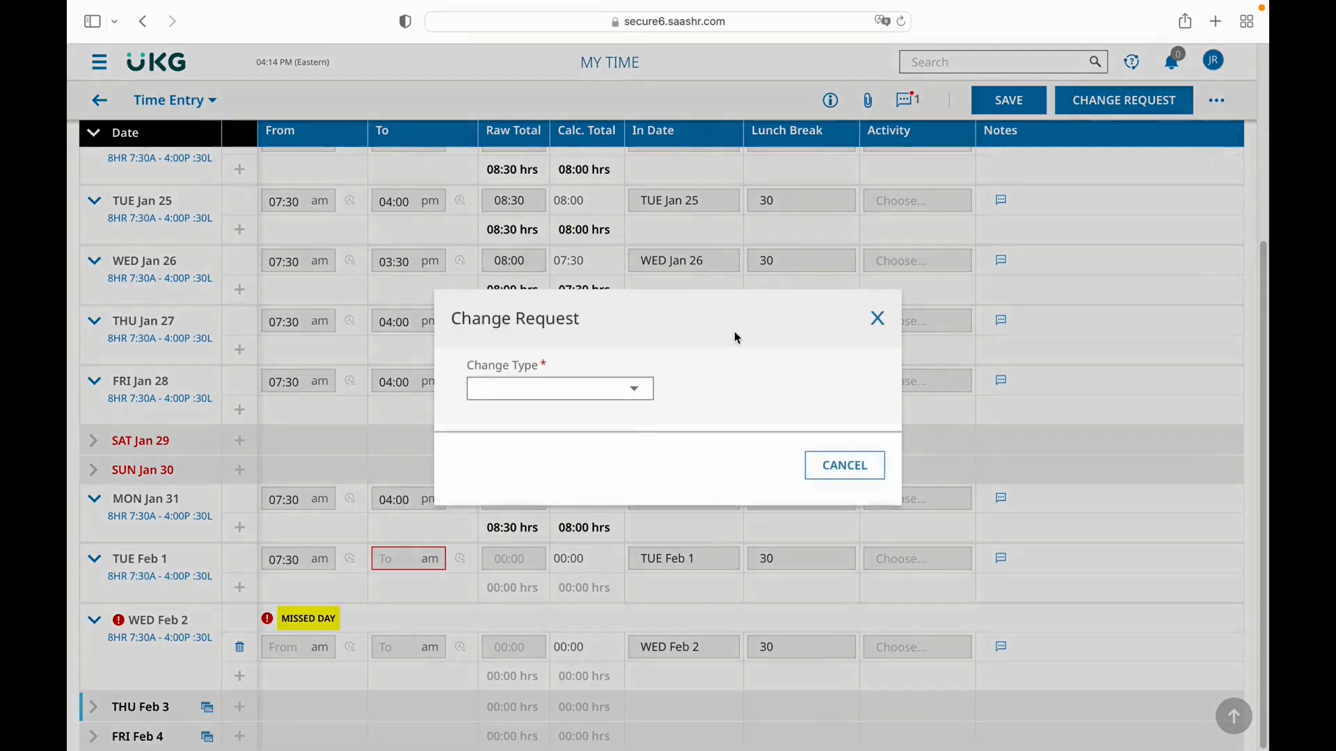
left_click(618, 402)
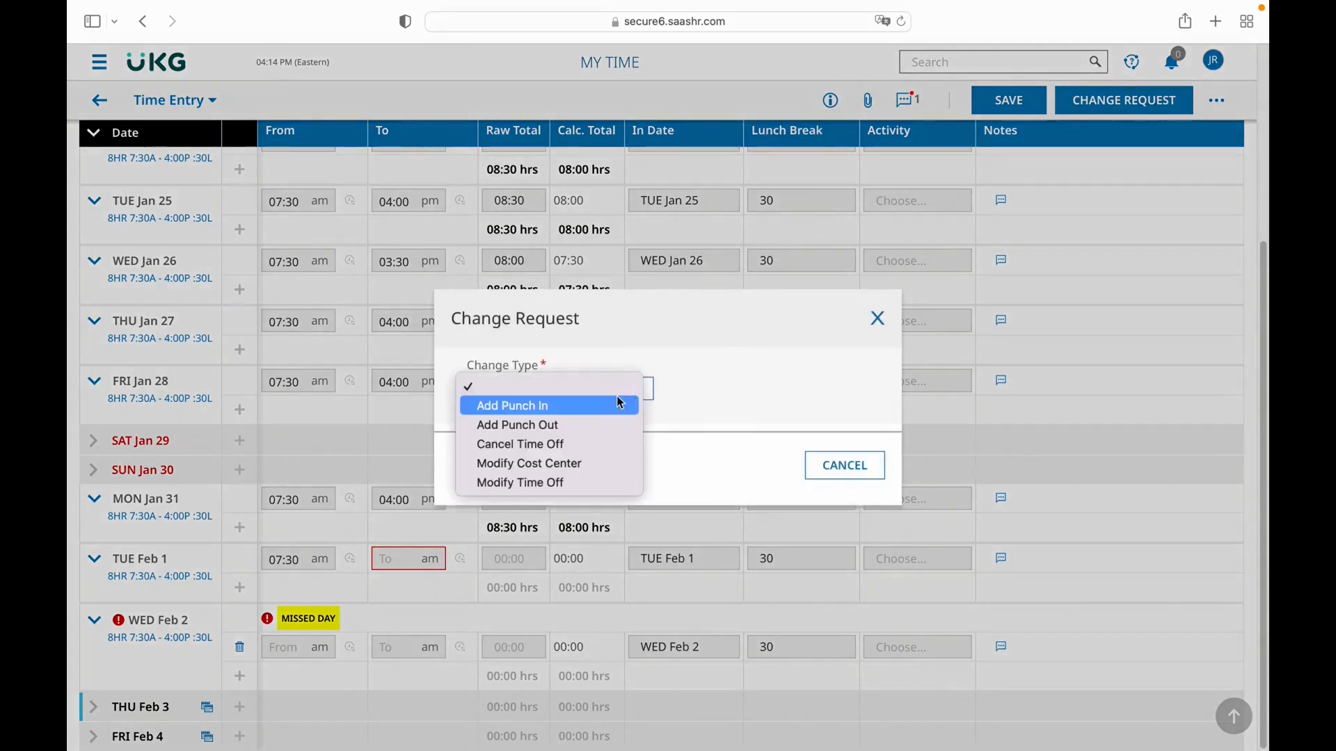
left_click(595, 430)
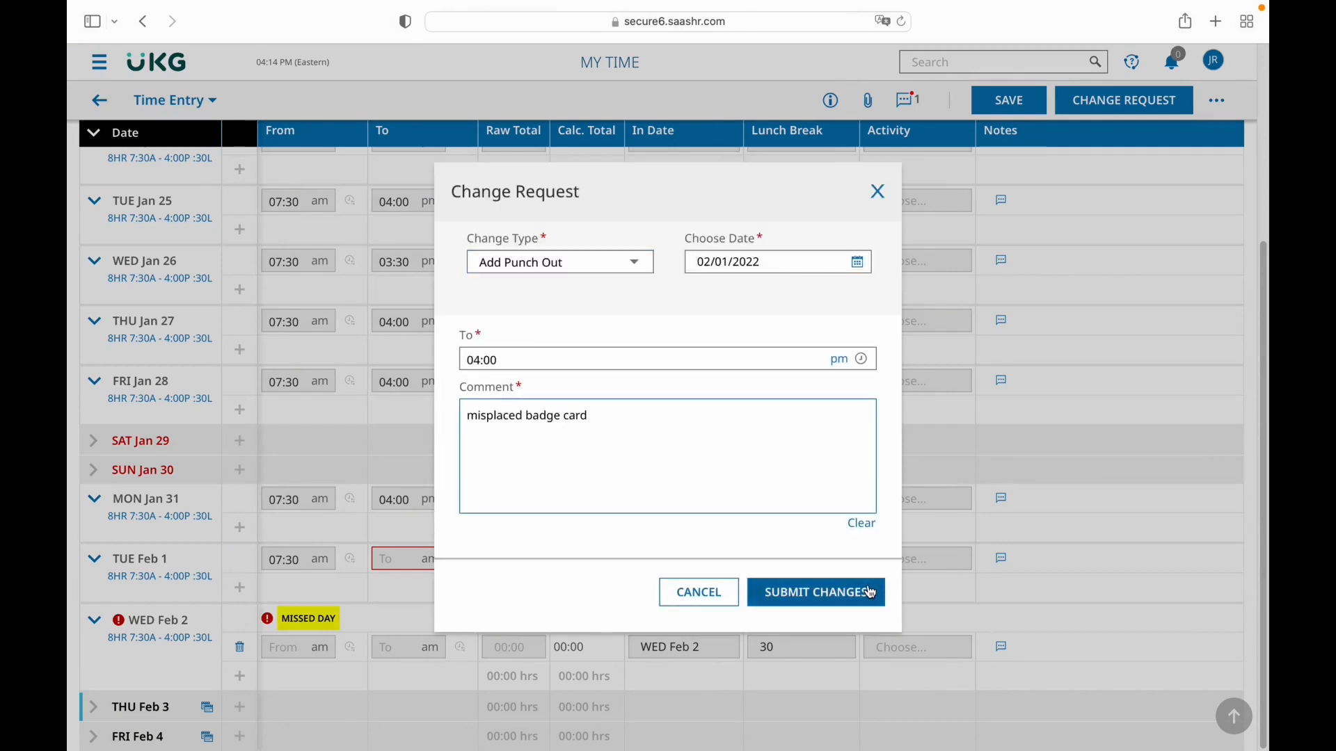
left_click(863, 592)
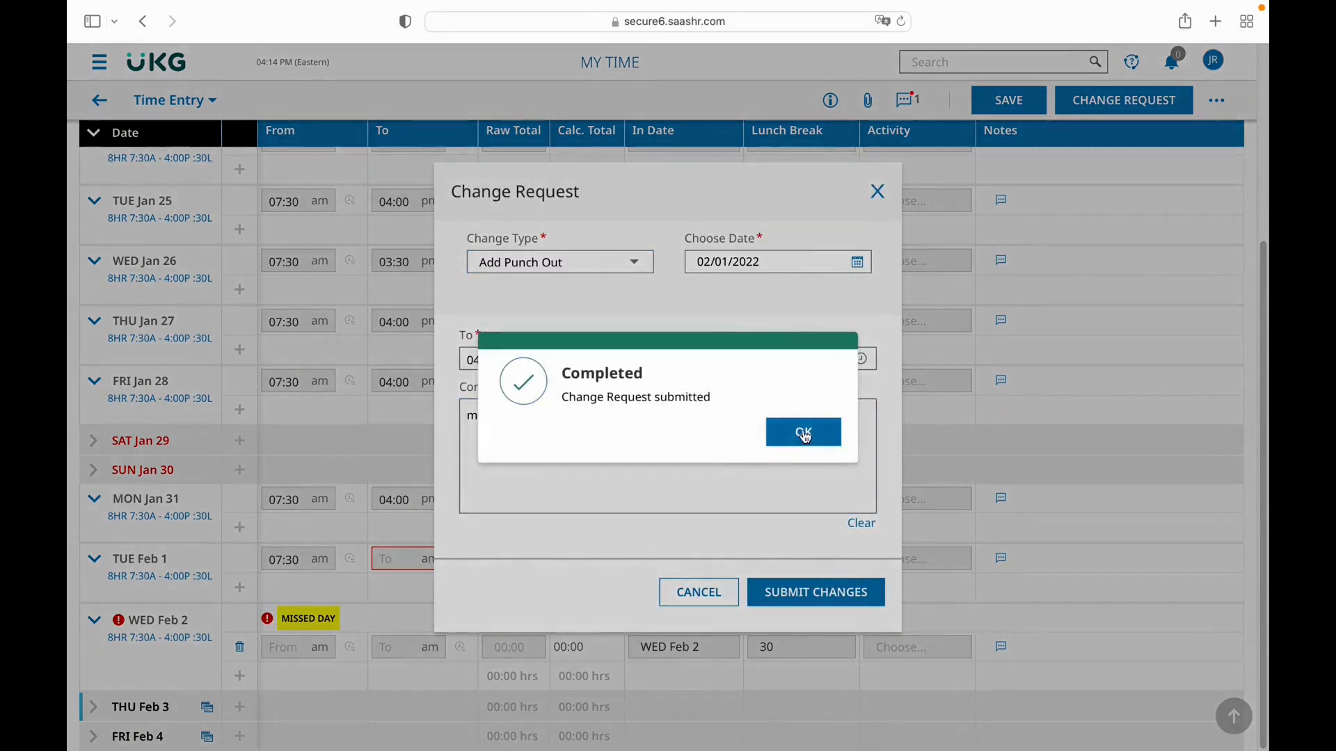
left_click(806, 436)
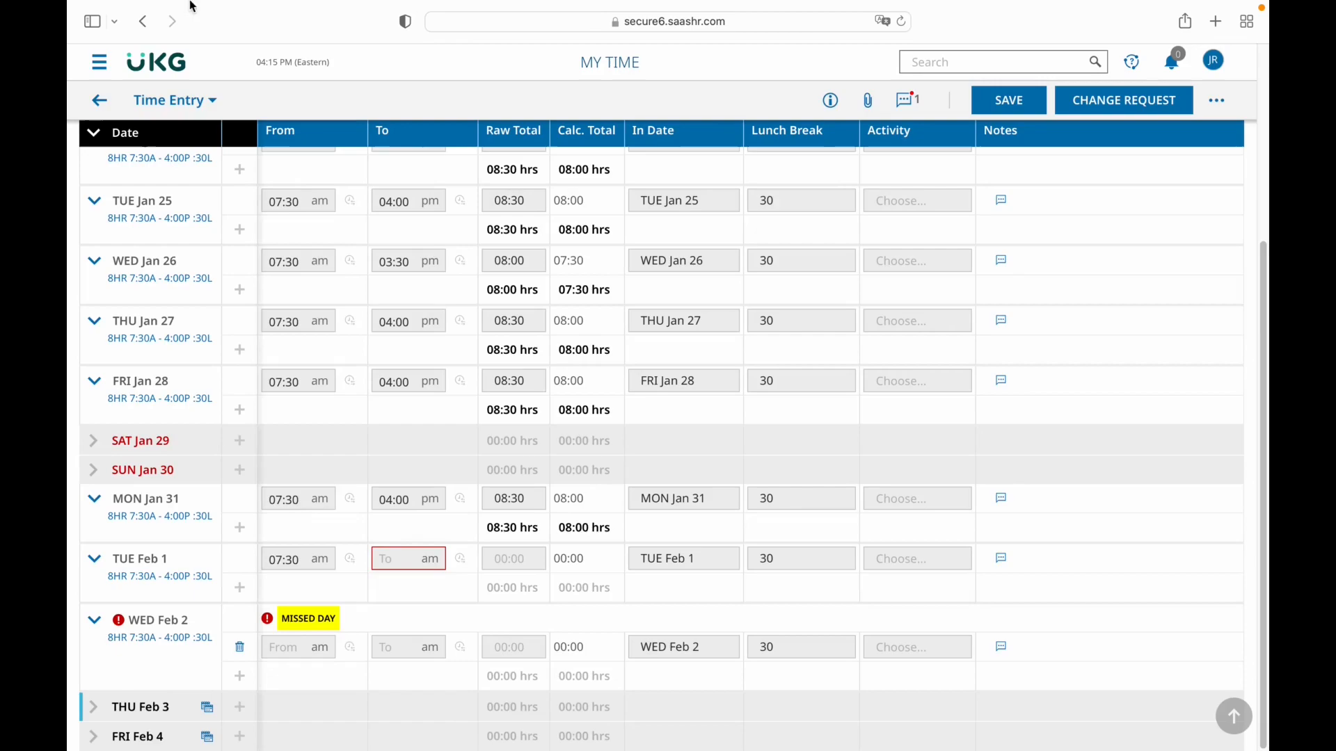
Switch to the manager's Chrome window and approve the Add Punch Out (Feb 1) timesheet change request from the to-do items
left_click(116, 43)
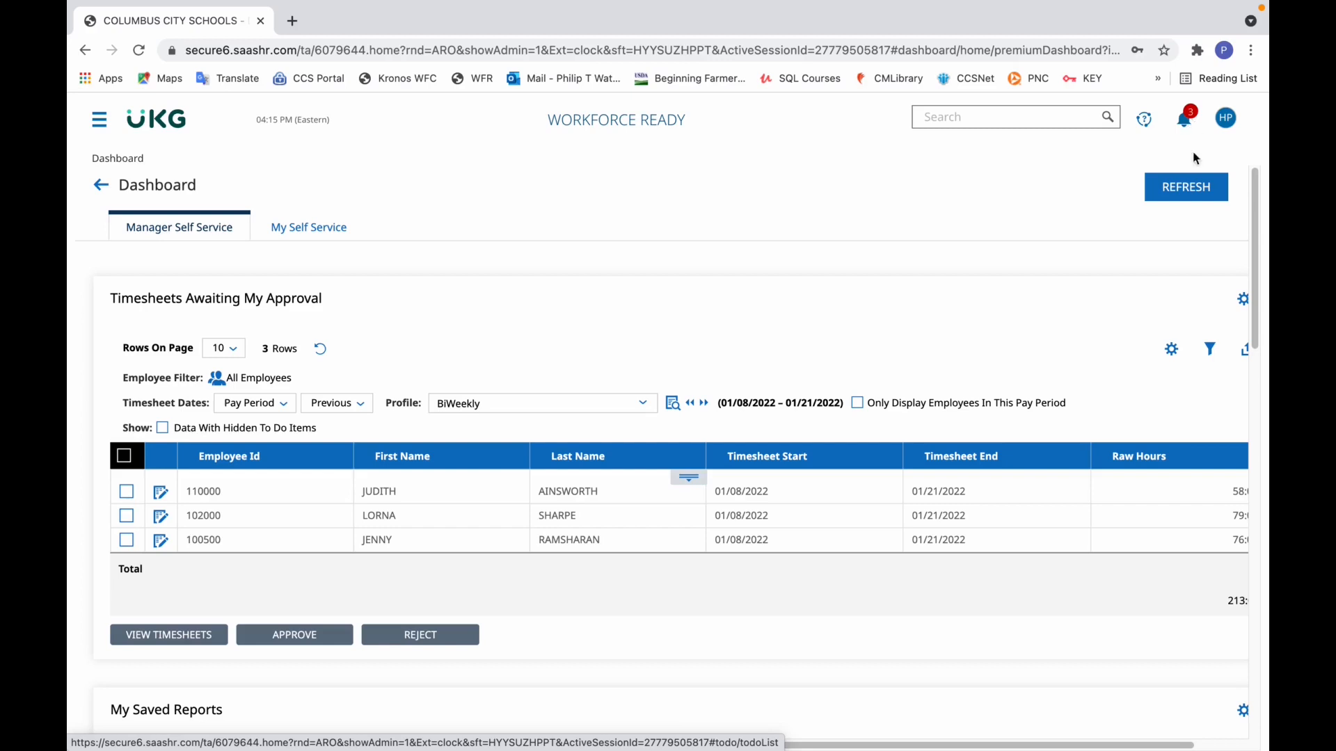
left_click(1188, 126)
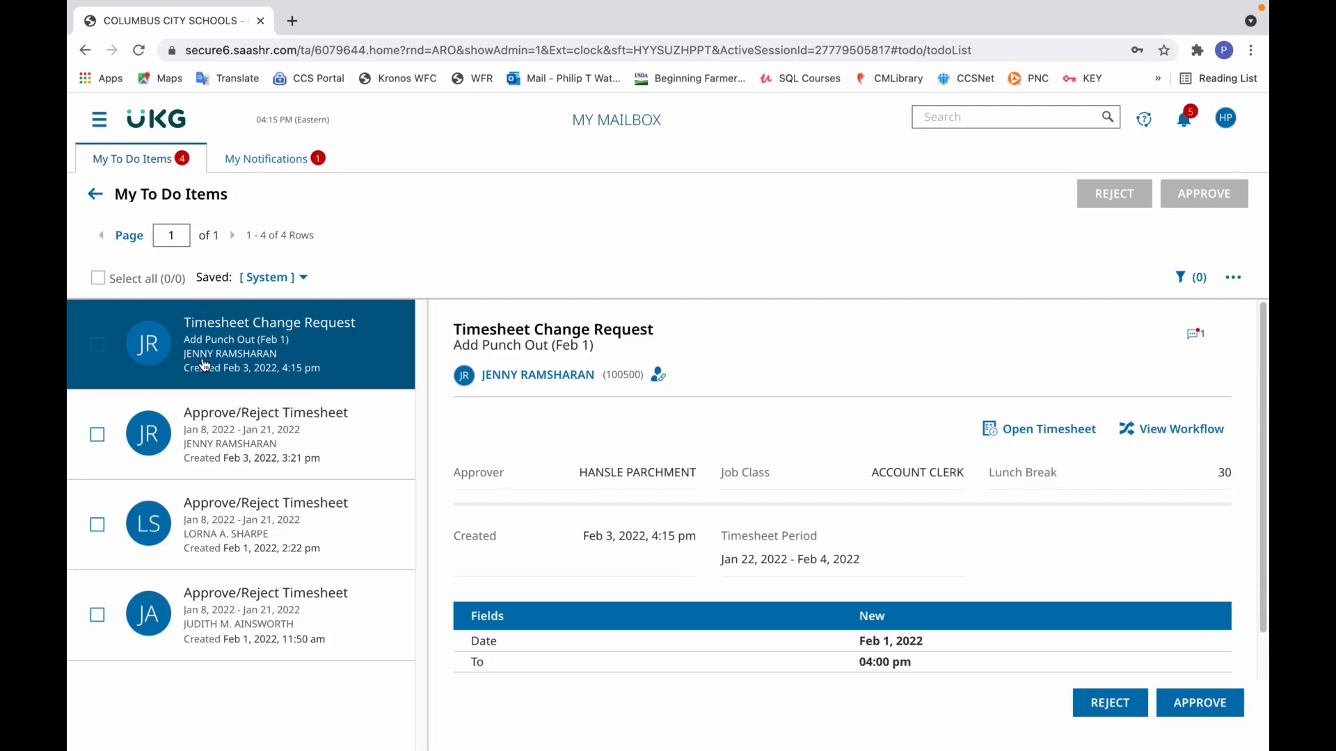
left_click(110, 352)
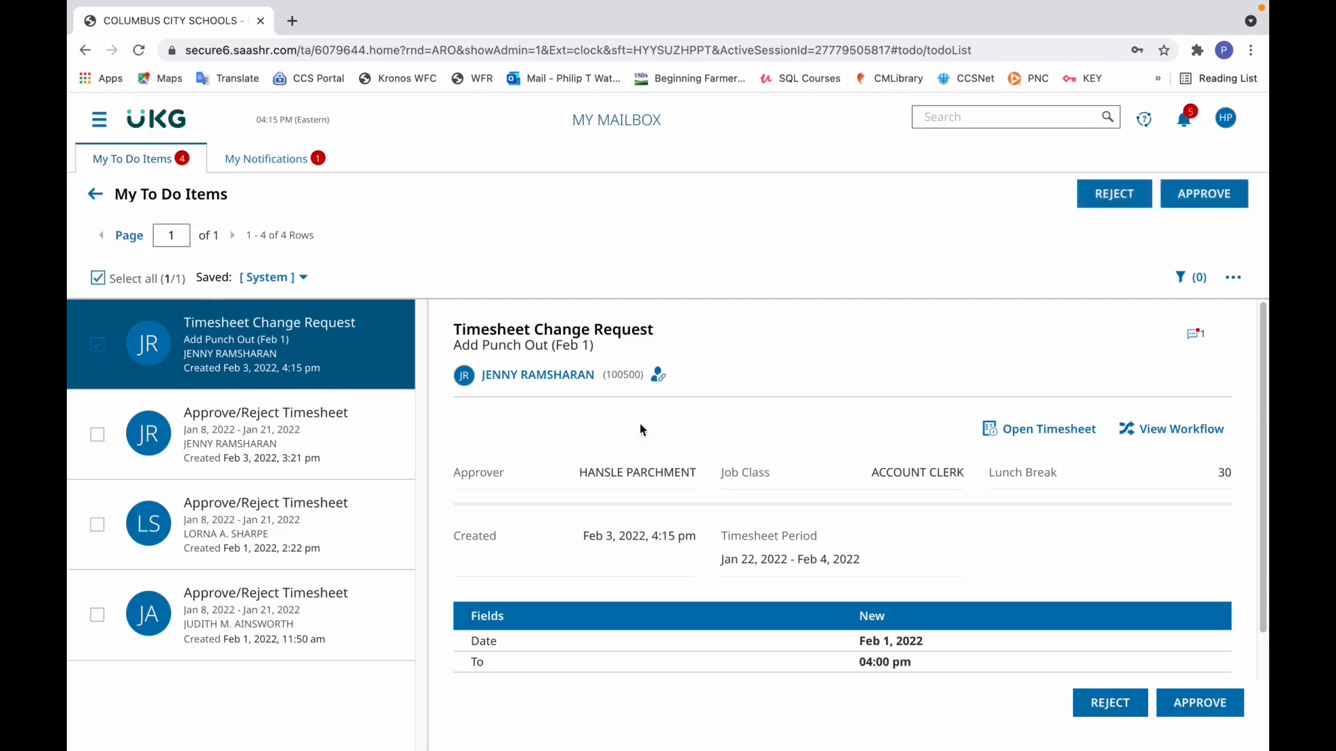
left_click(1225, 704)
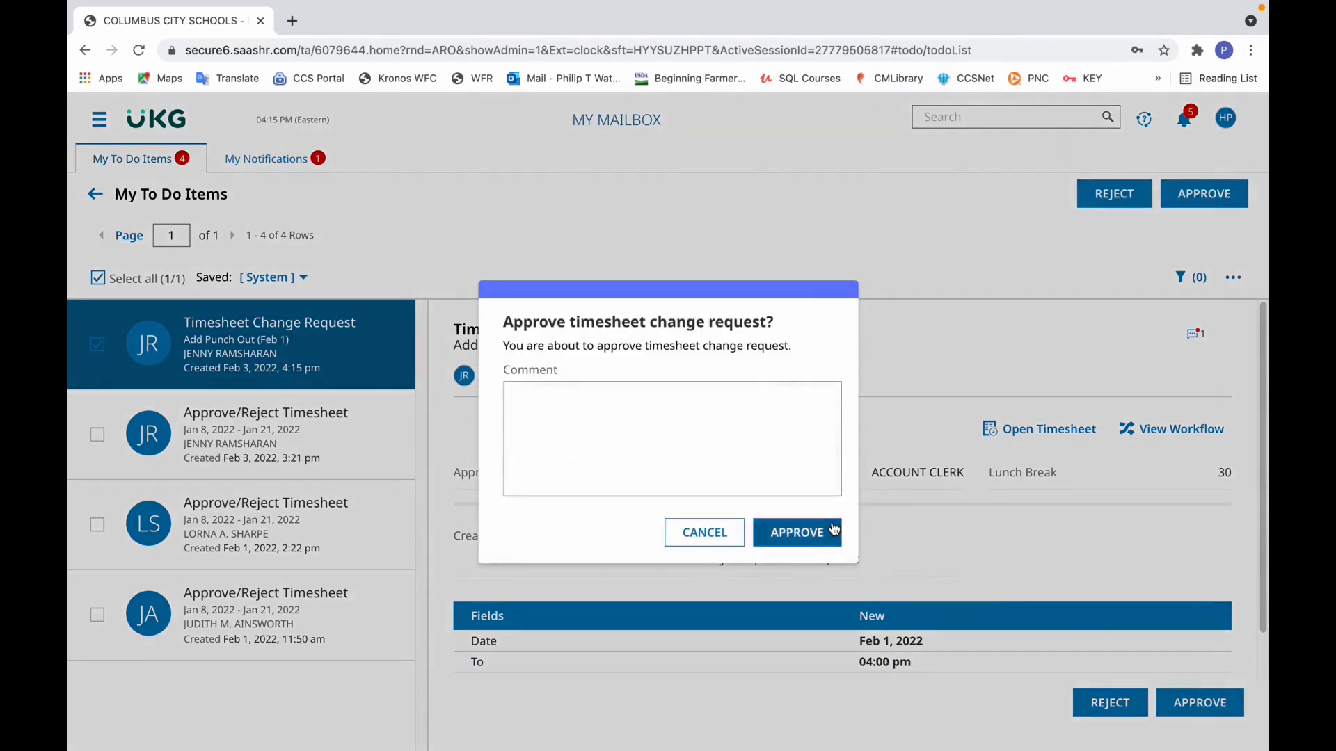
left_click(830, 532)
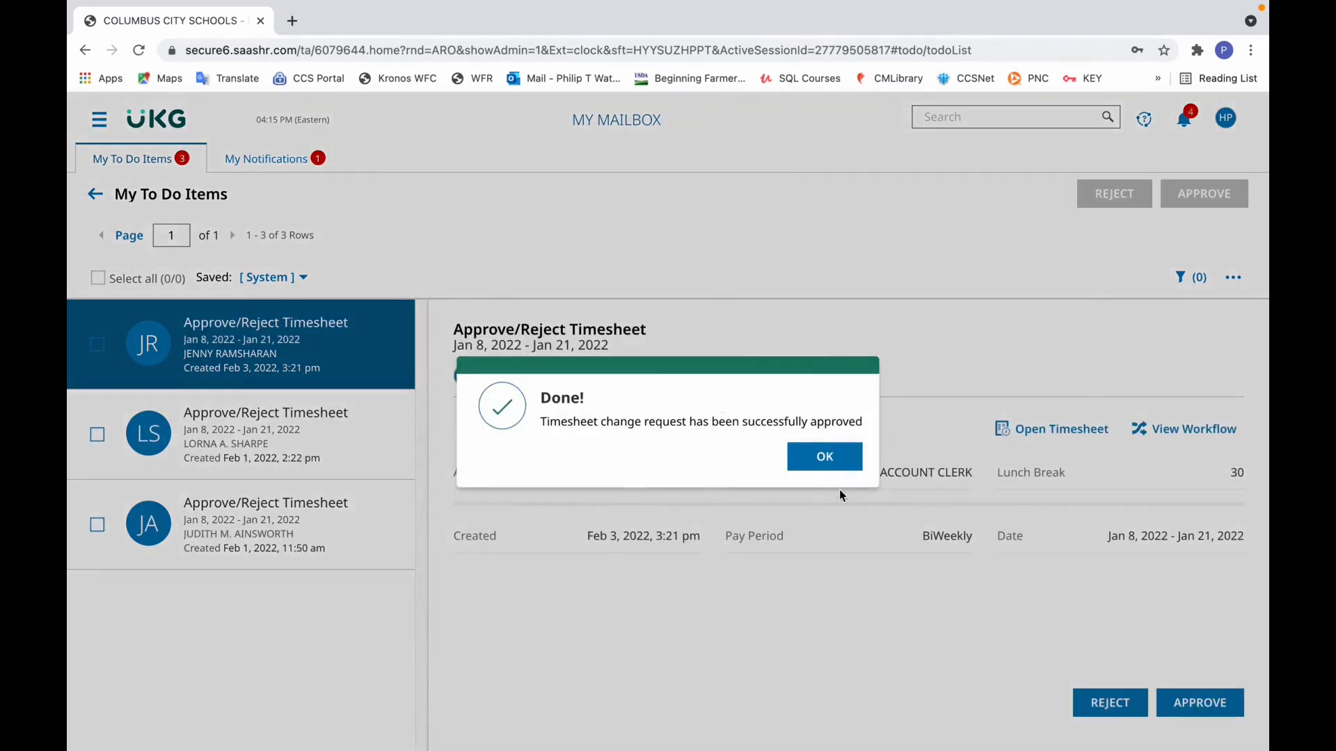
left_click(828, 465)
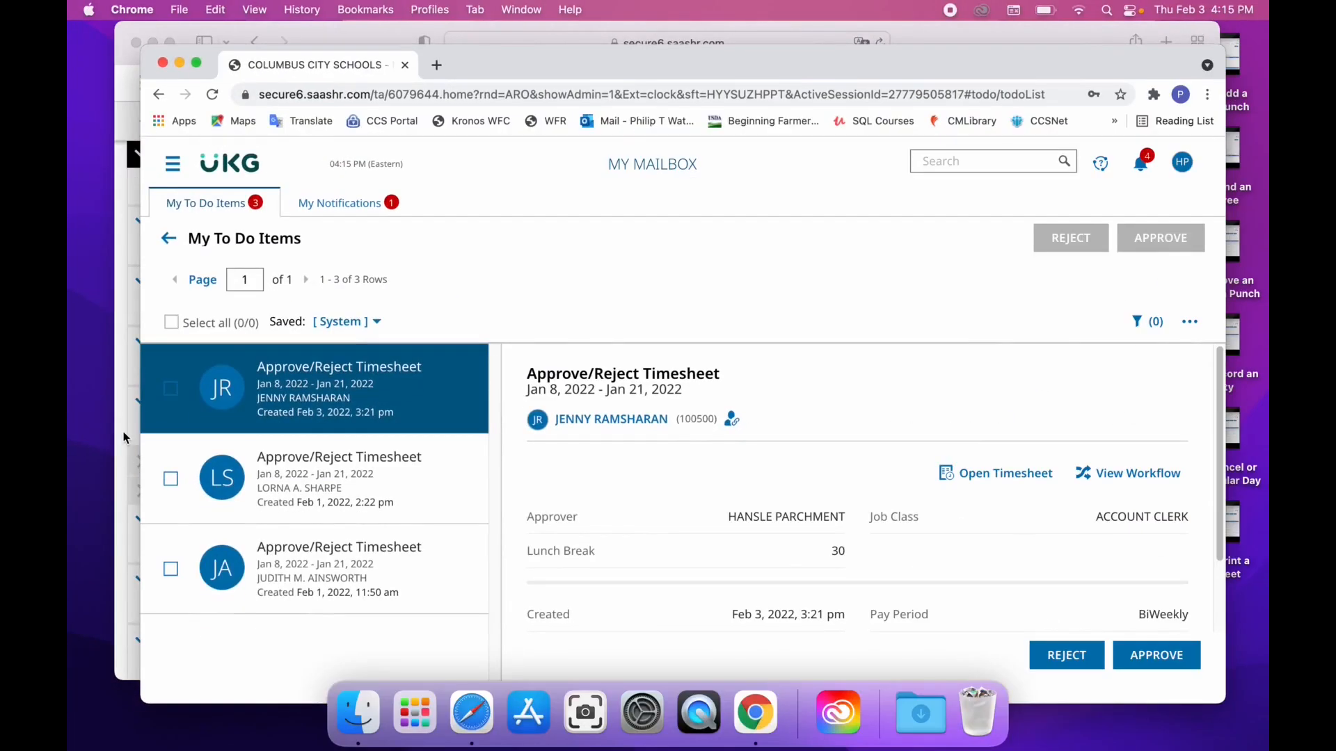
Return to the employee's Safari window, reload the current timesheet and check the TUE Feb 1 entry
left_click(124, 435)
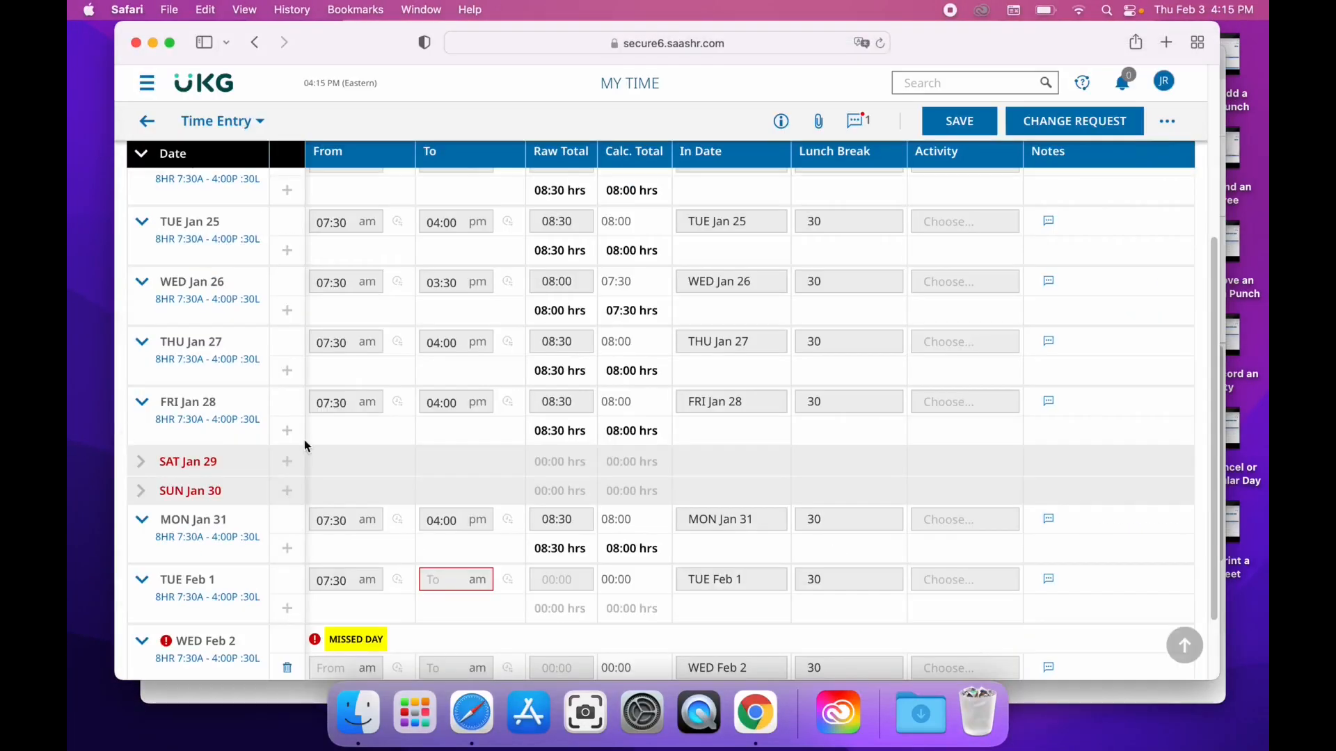
left_click(170, 44)
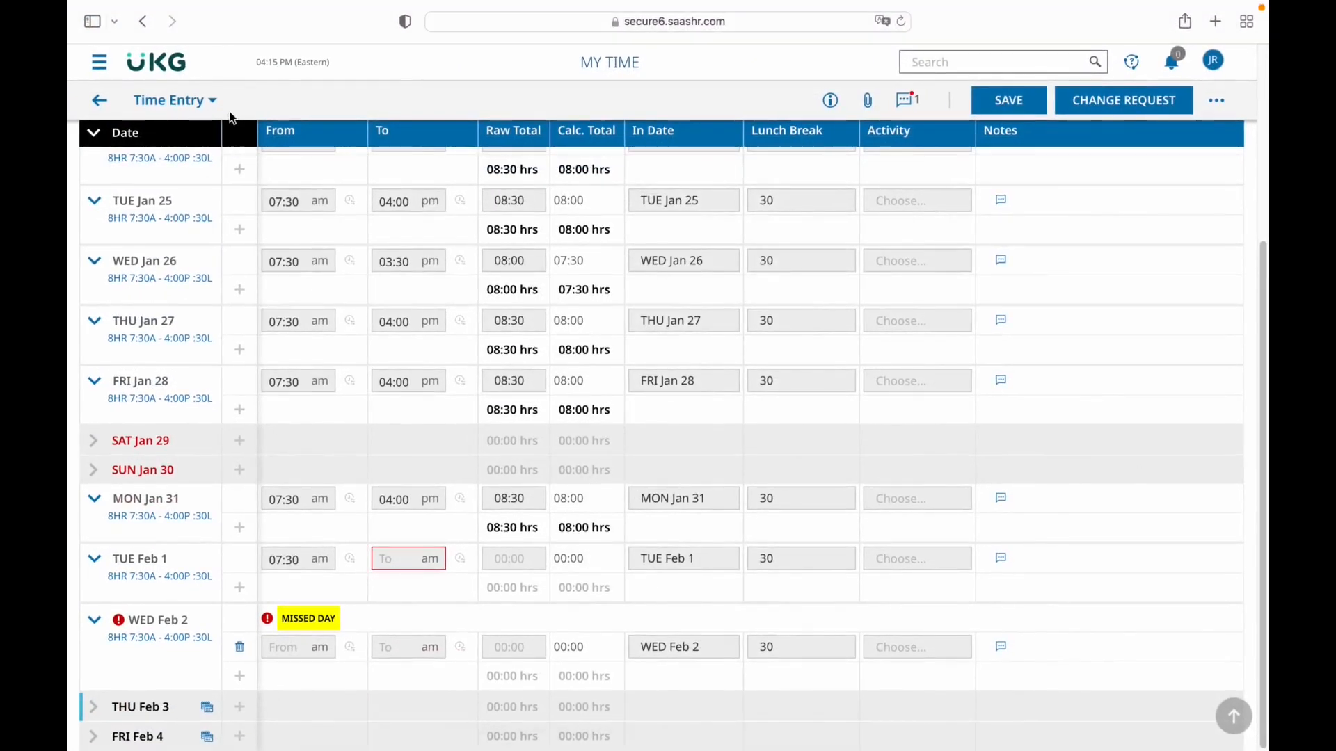
left_click(902, 20)
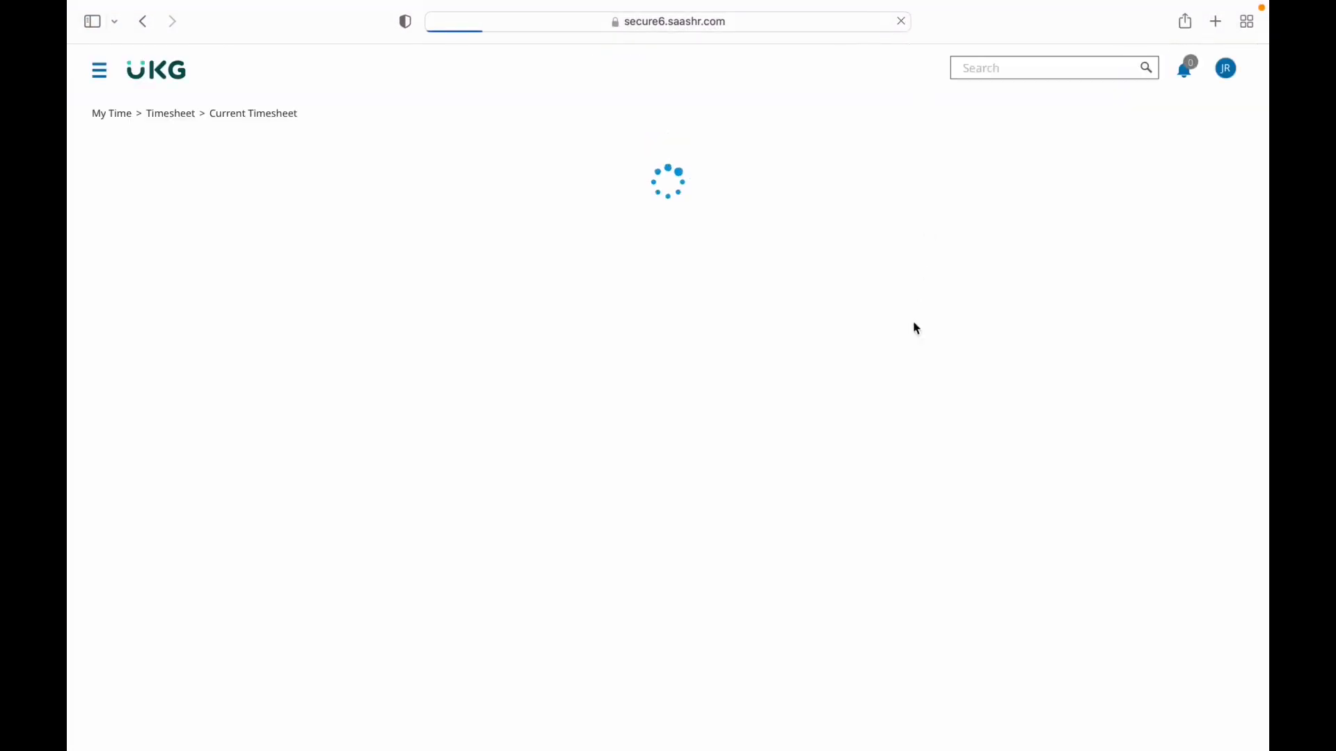
left_click_drag(1265, 319, 1262, 500)
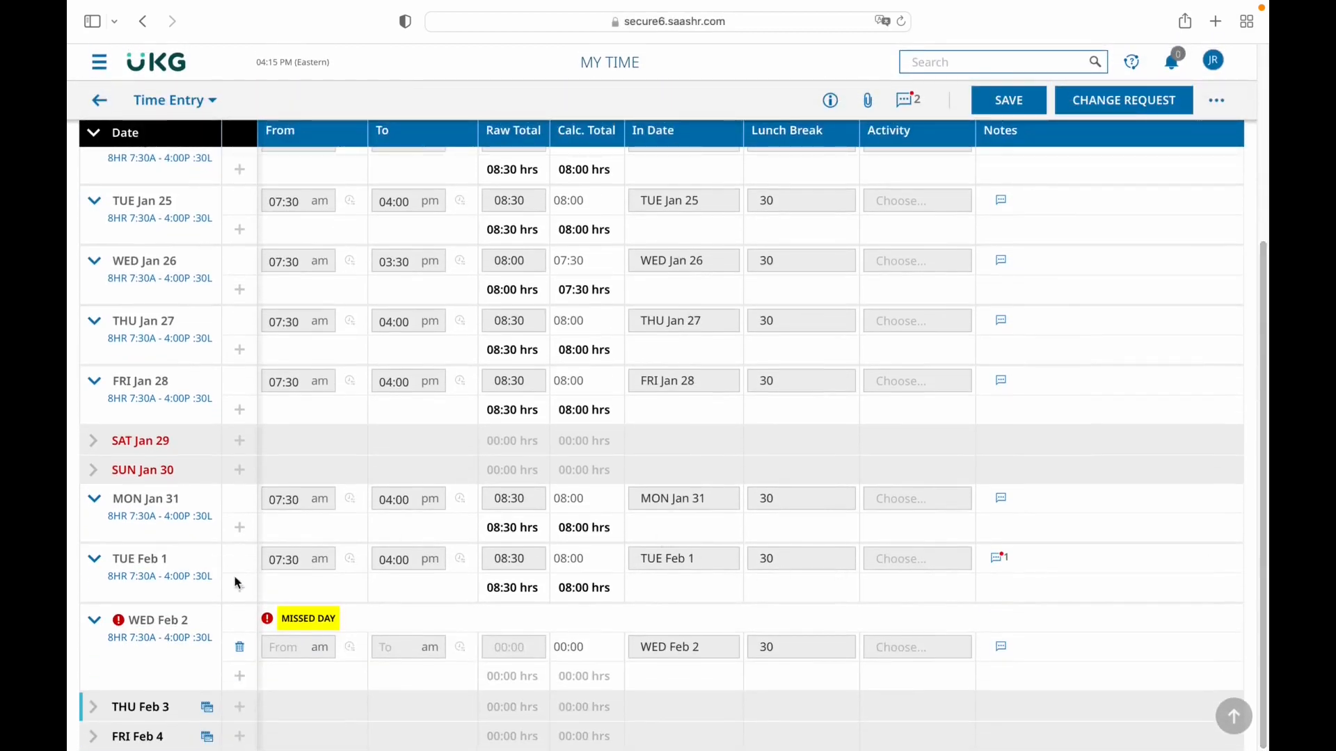
Submit a change request to add a punch in on 02/02/2022 at 07:00 am with the comment "misplaced badge card"
left_click(1123, 100)
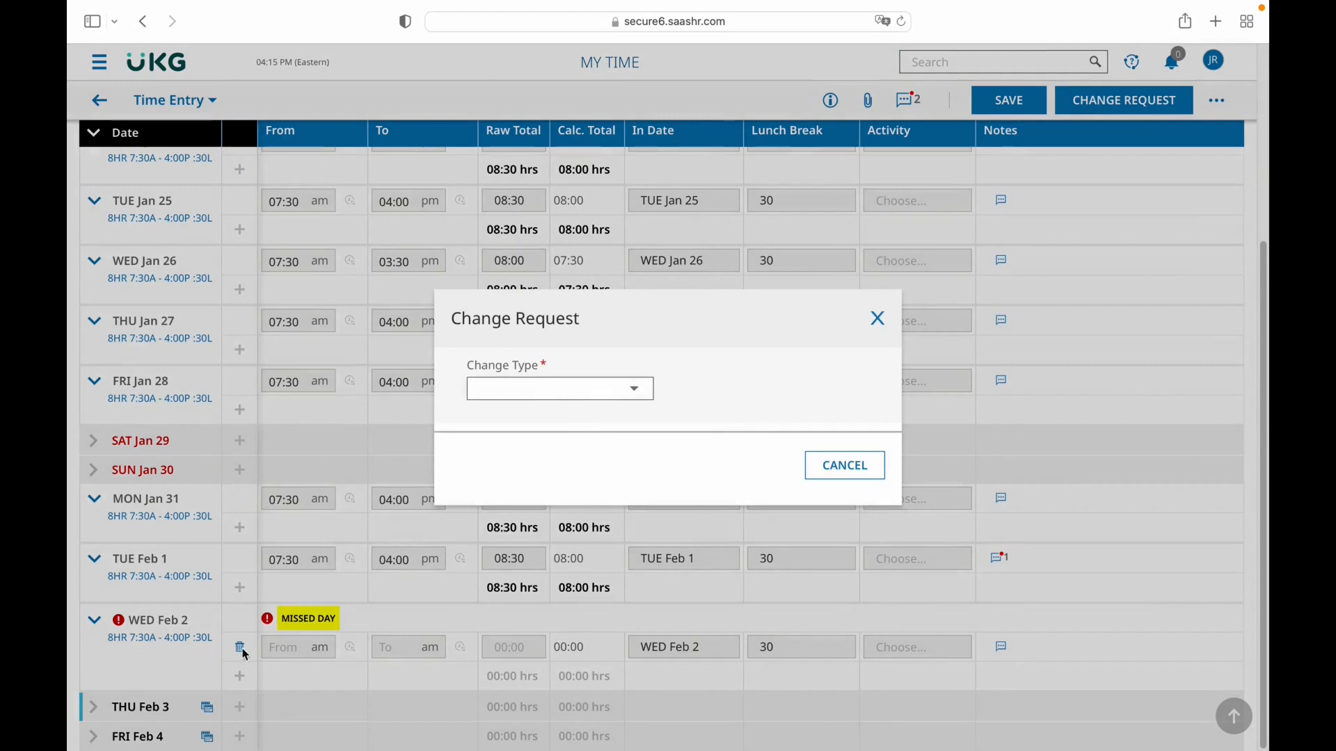
left_click(531, 395)
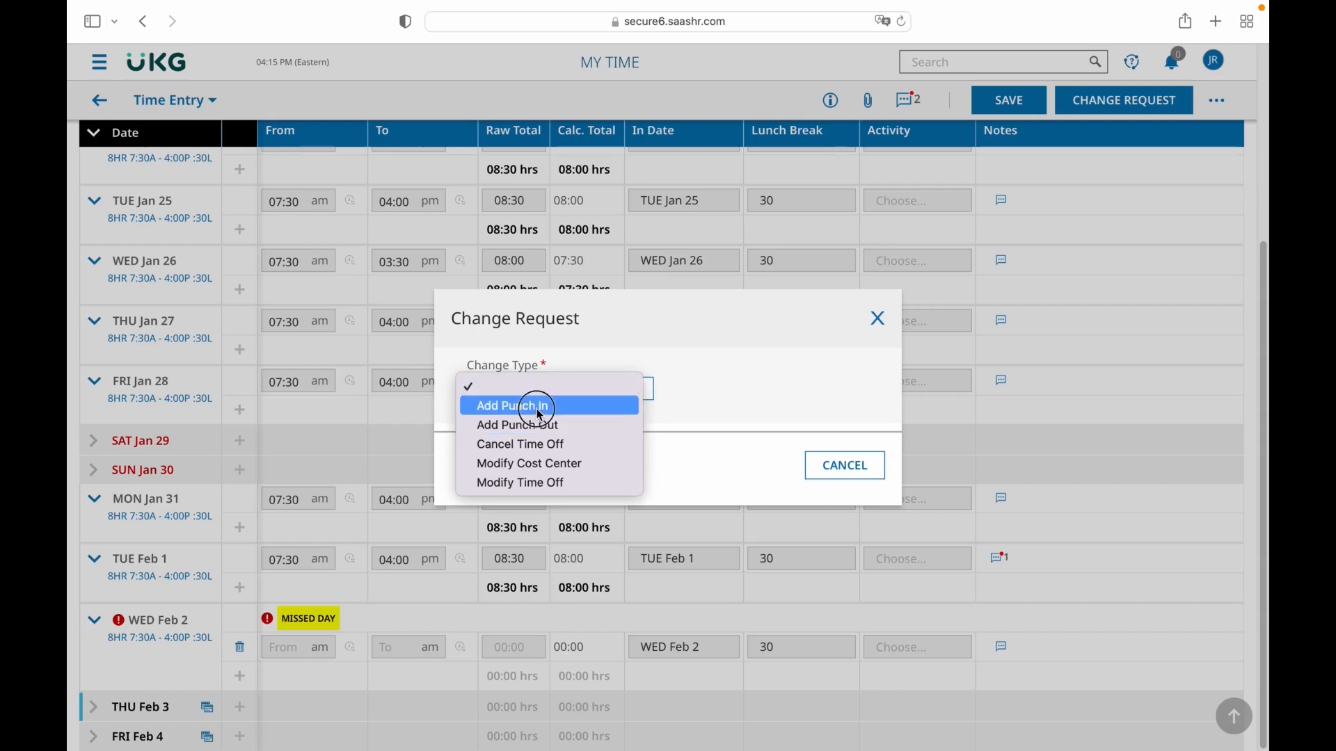
left_click(535, 405)
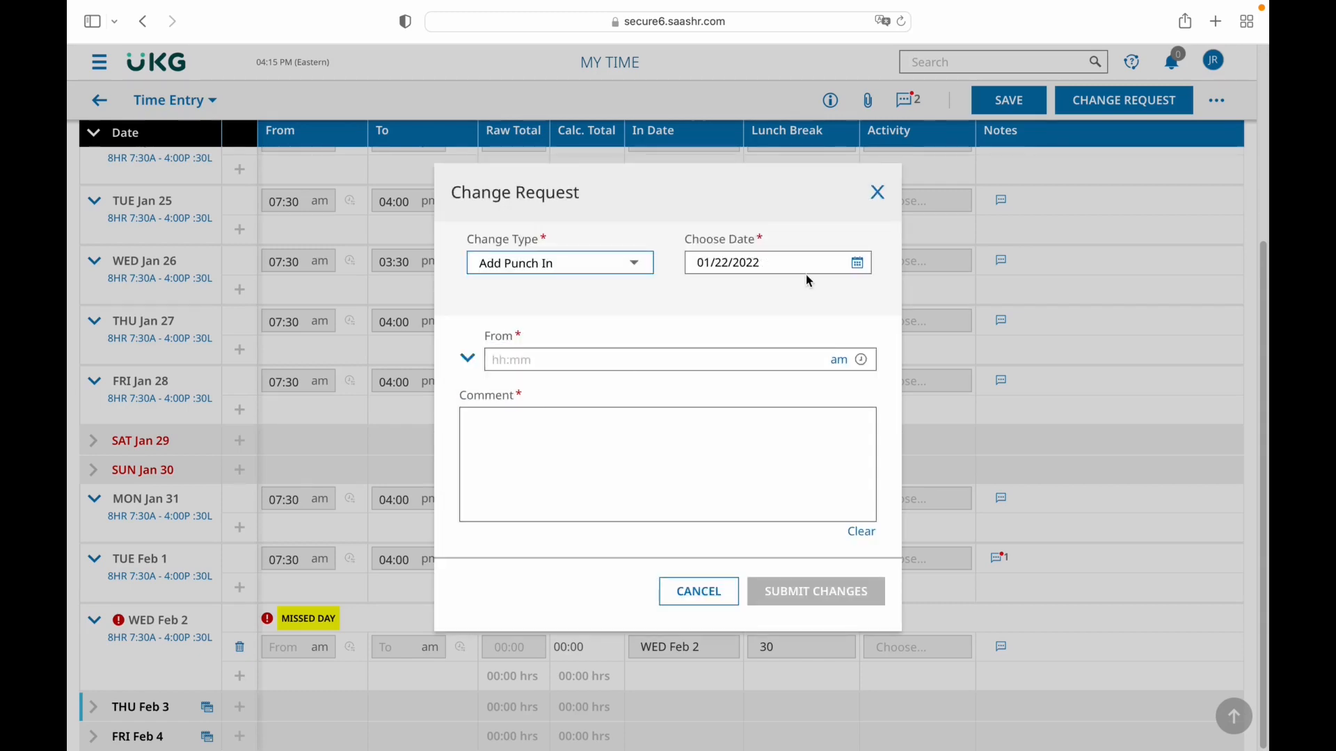
left_click(859, 262)
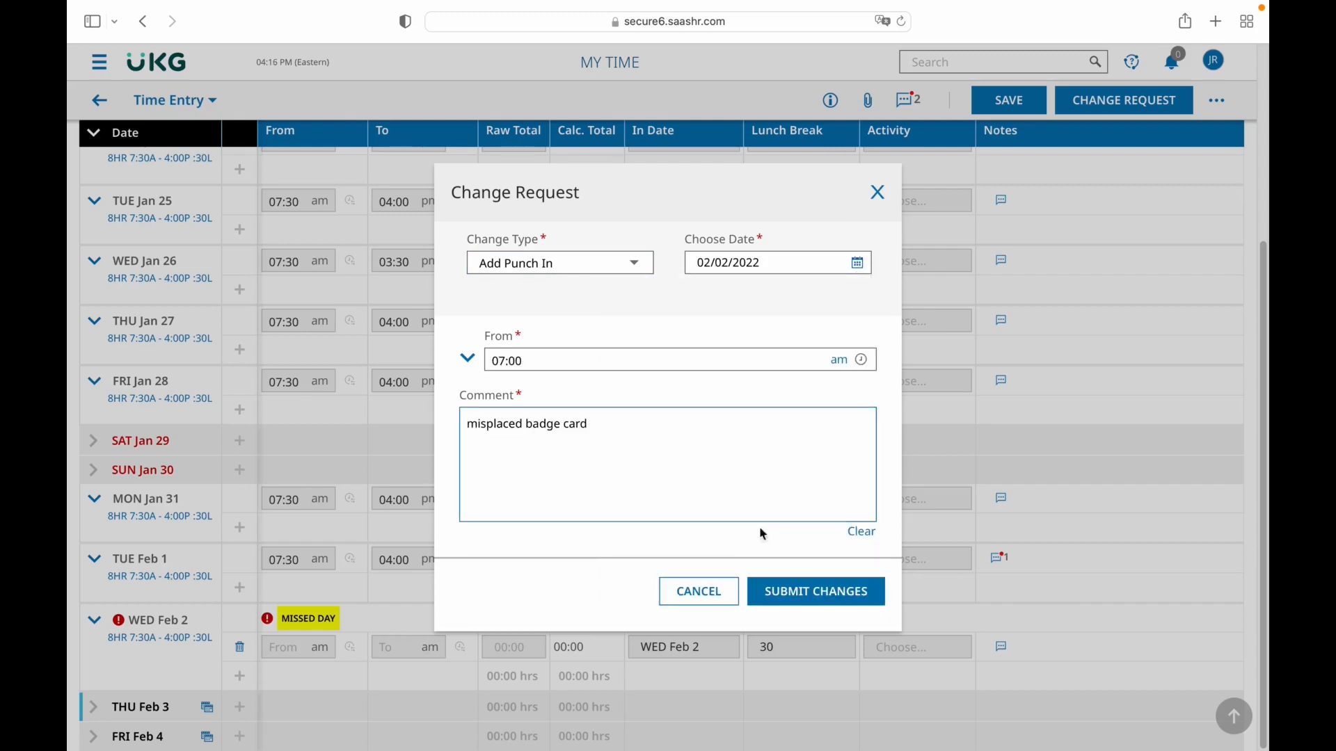
left_click(823, 589)
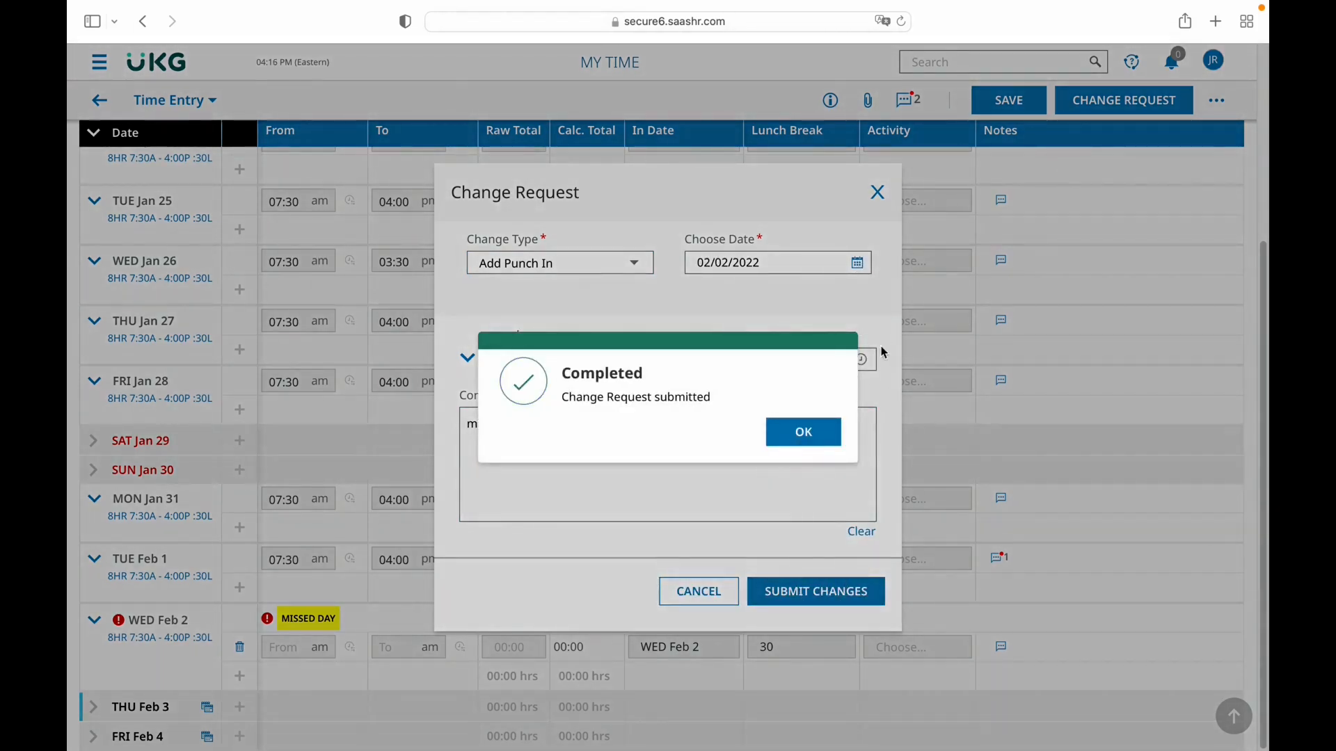
left_click(814, 441)
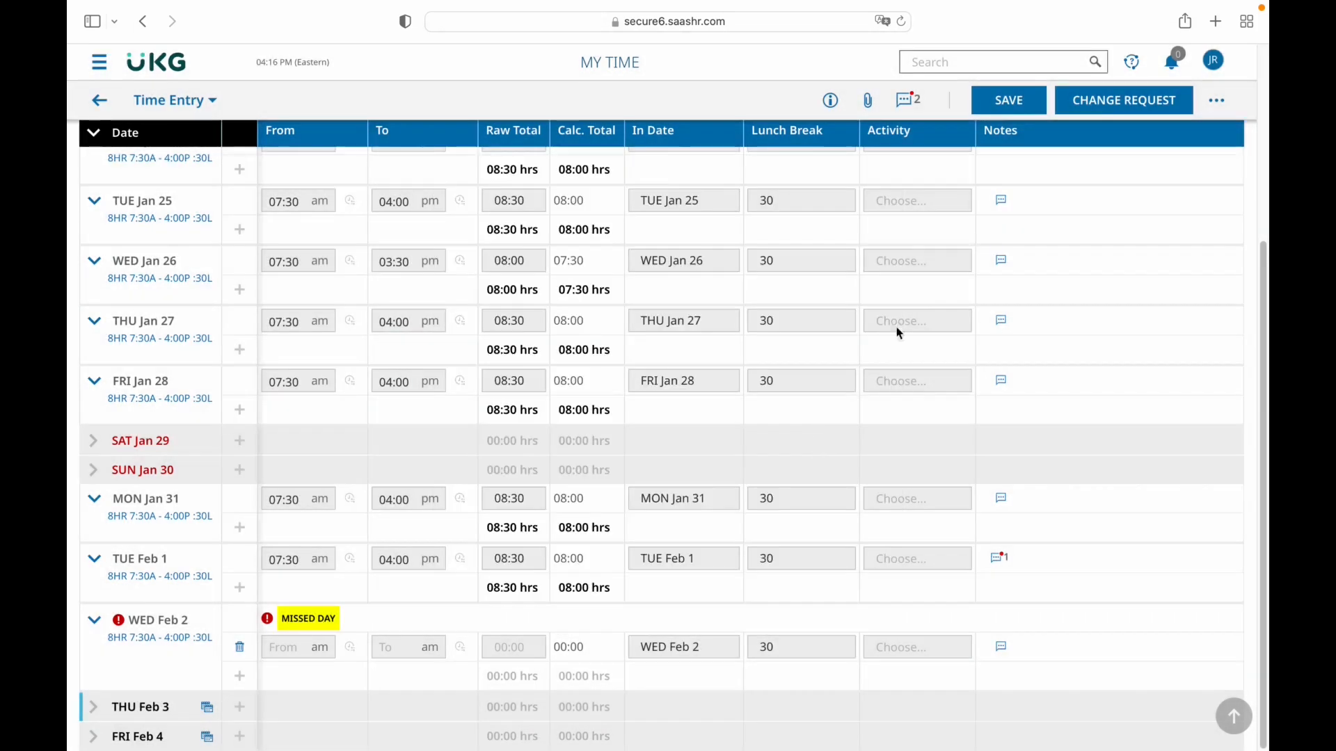
Submit a change request to add a punch out on 02/02/2022 at 04:00 pm with the comment "misplaced badge card"
left_click(1123, 104)
left_click(627, 393)
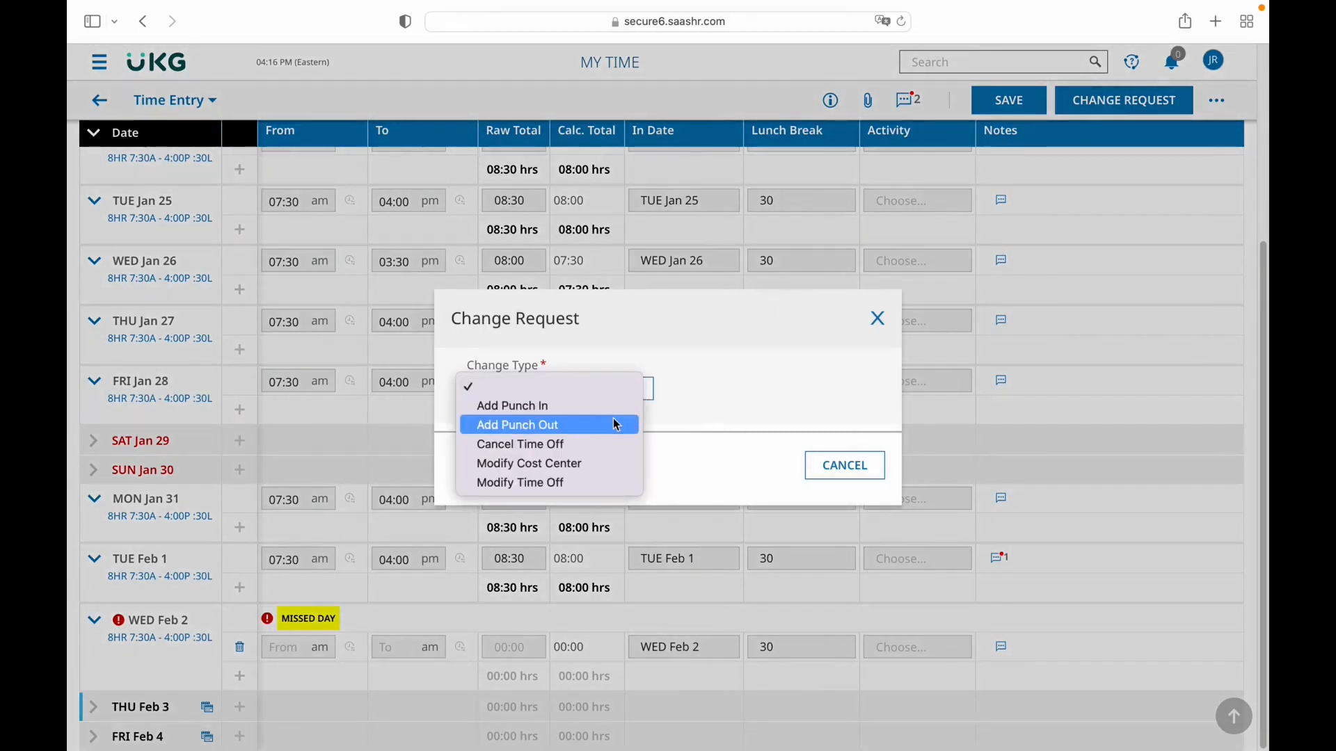
left_click(615, 426)
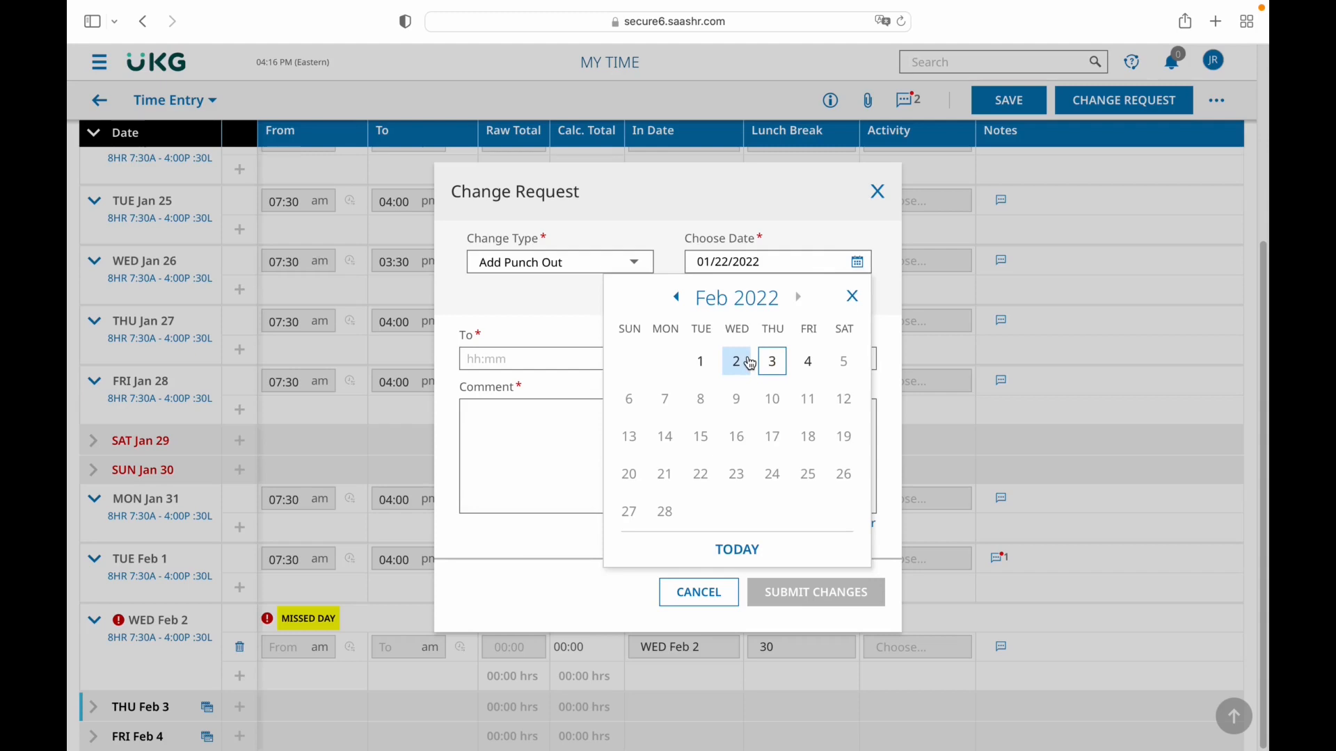
left_click(749, 363)
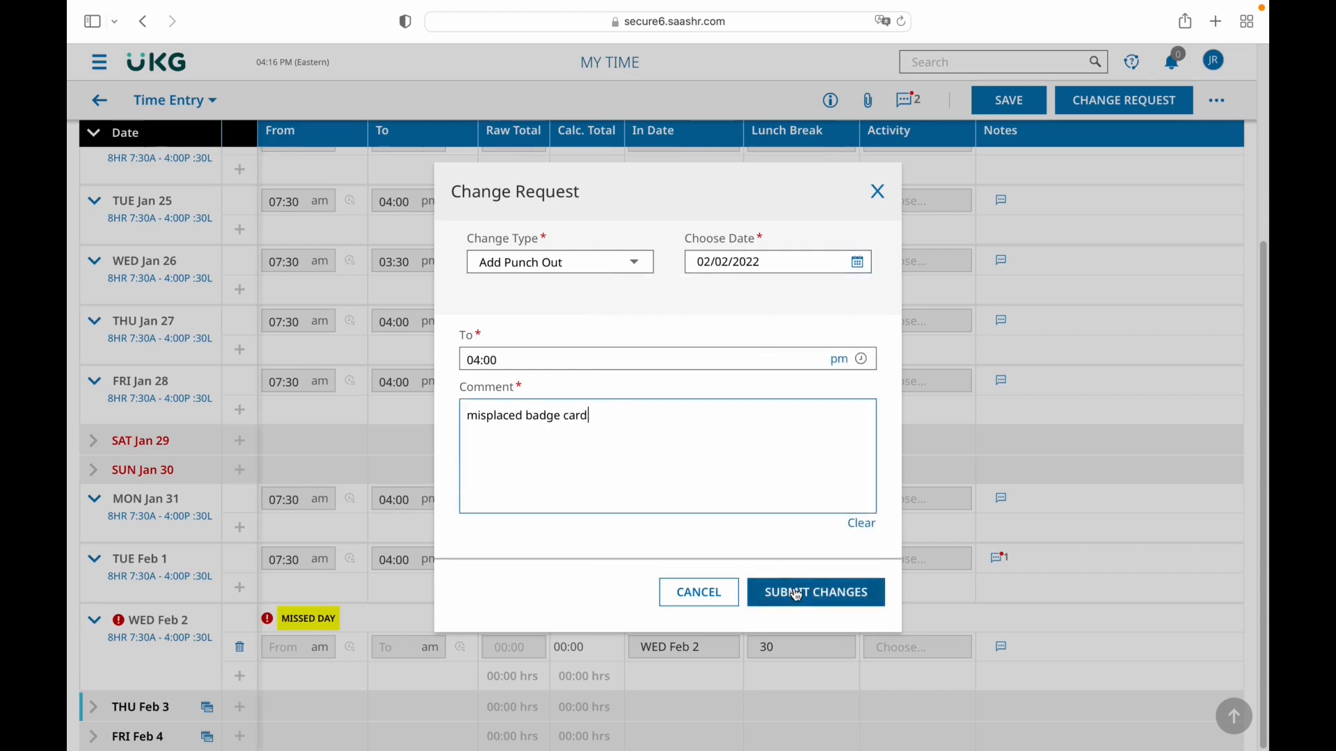
left_click(791, 589)
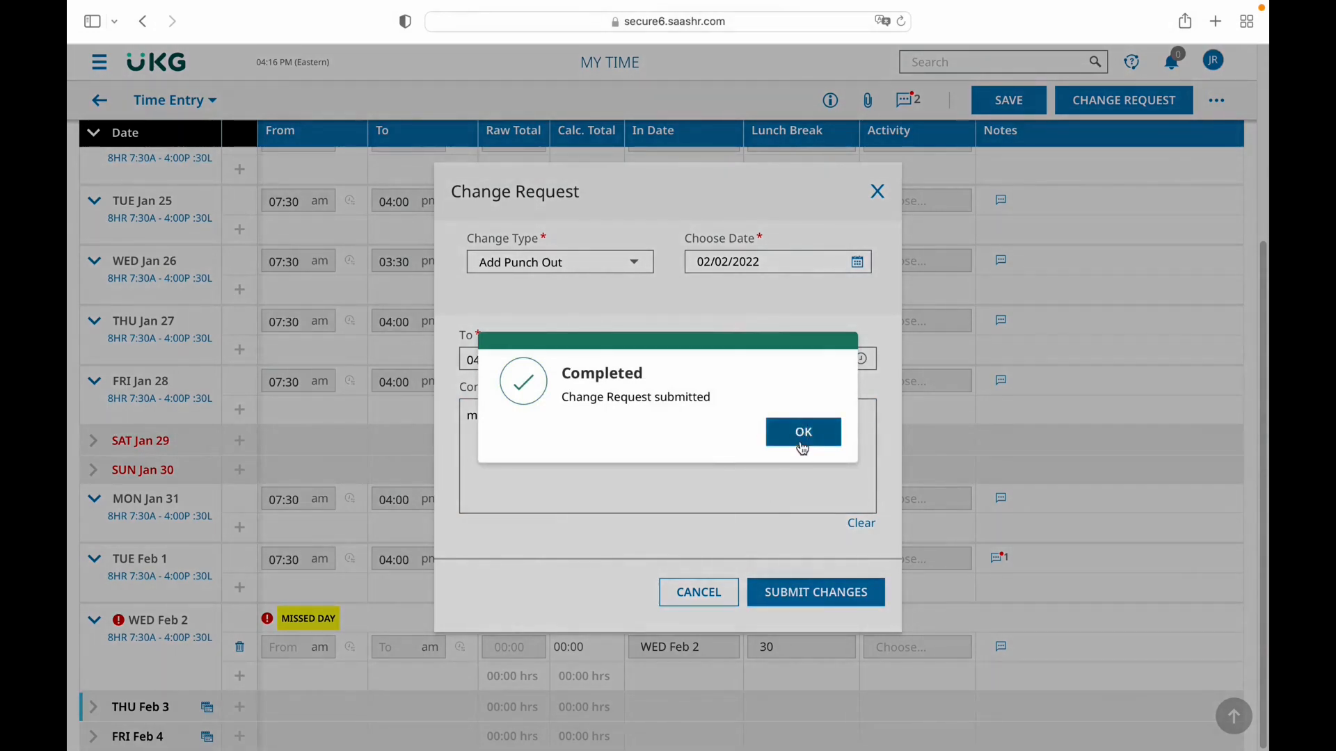
left_click(800, 443)
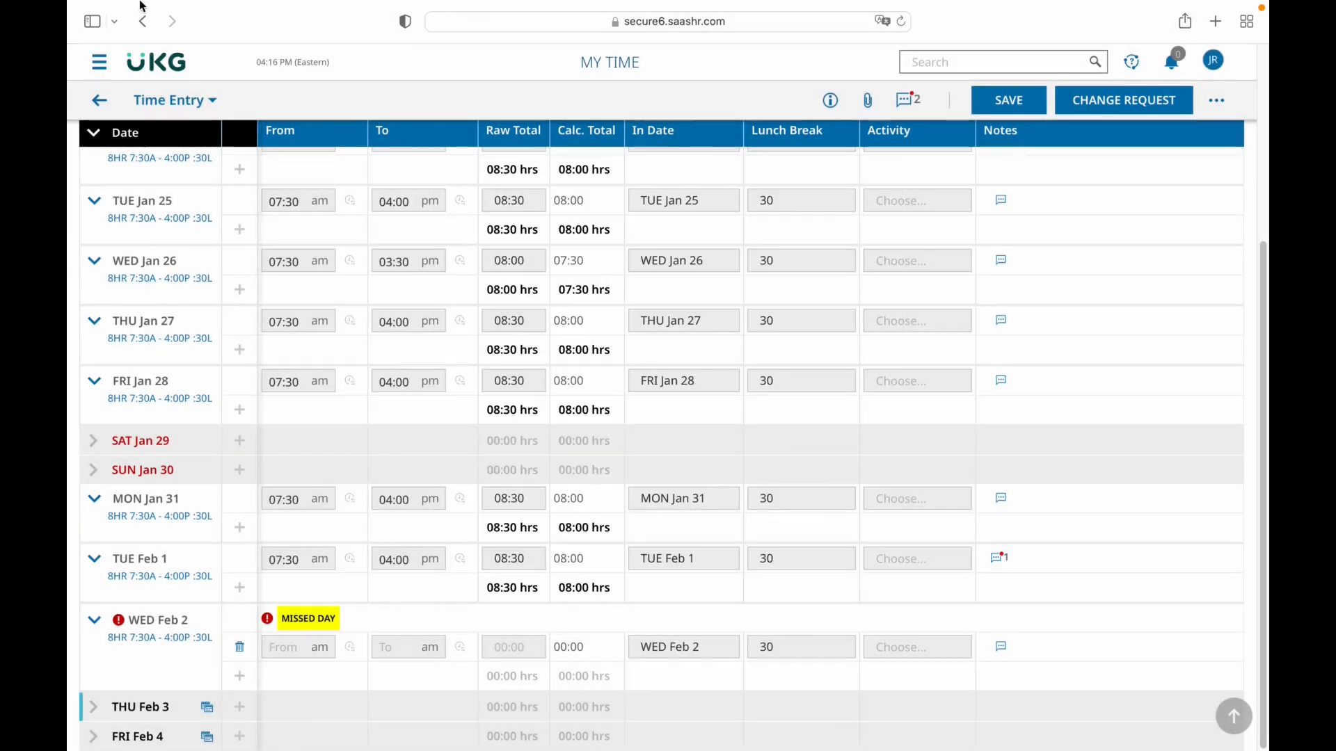
Switch to the manager's Chrome window and reopen the to-do items by way of the dashboard, with the window in full screen
mouse_move(121, 2)
left_click(123, 43)
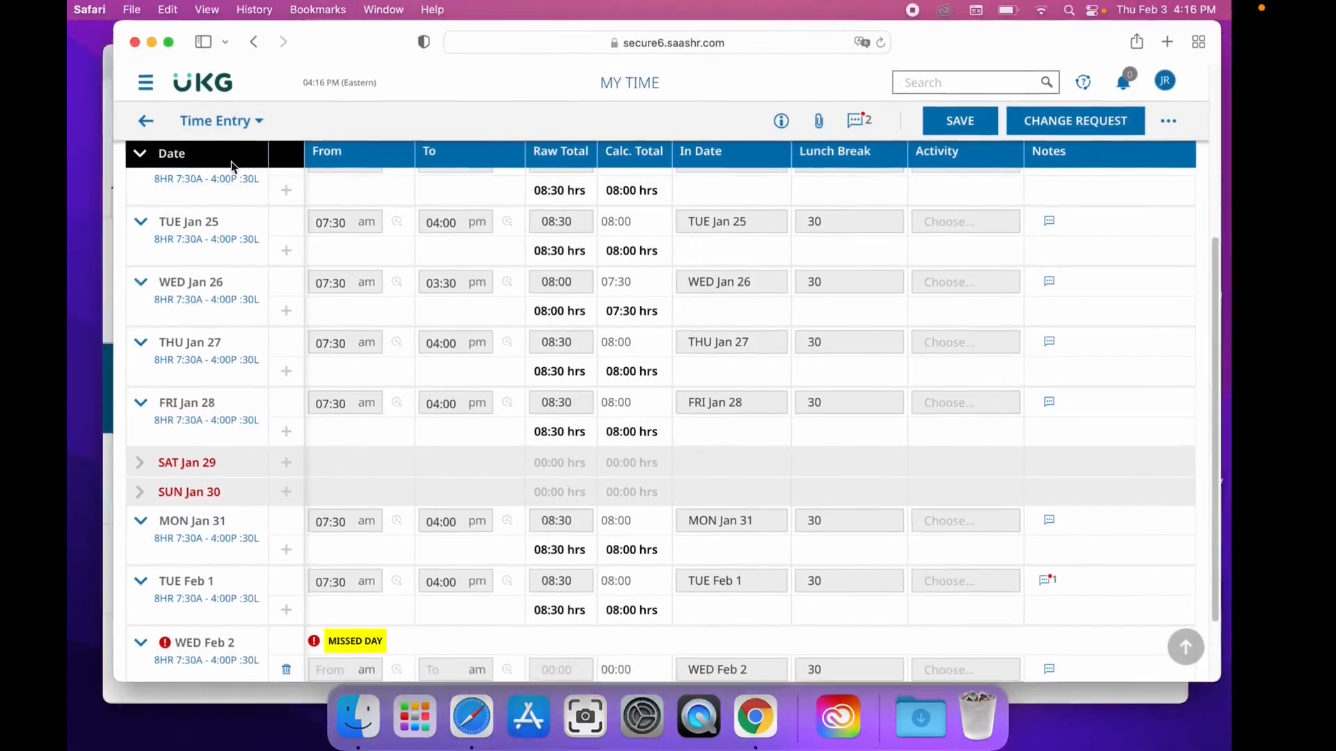
left_click_drag(945, 55, 953, 260)
left_click(930, 56)
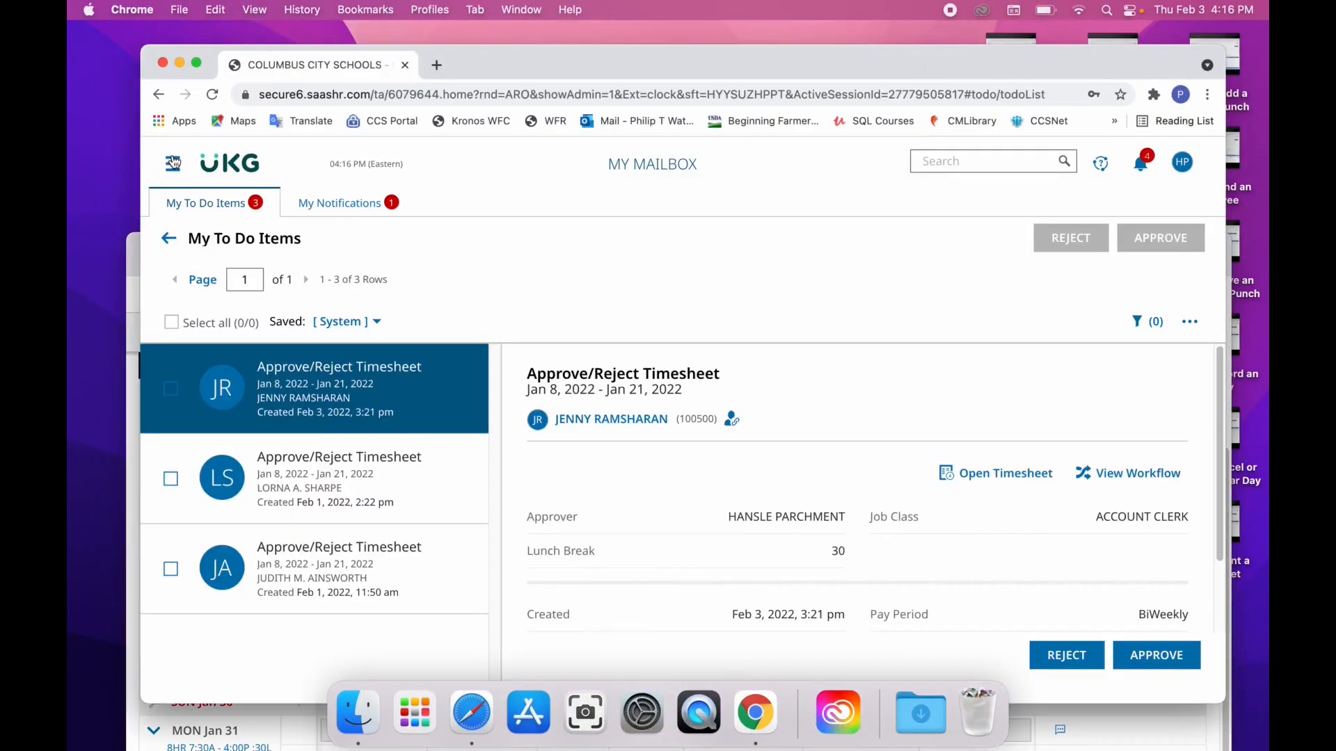
left_click(240, 165)
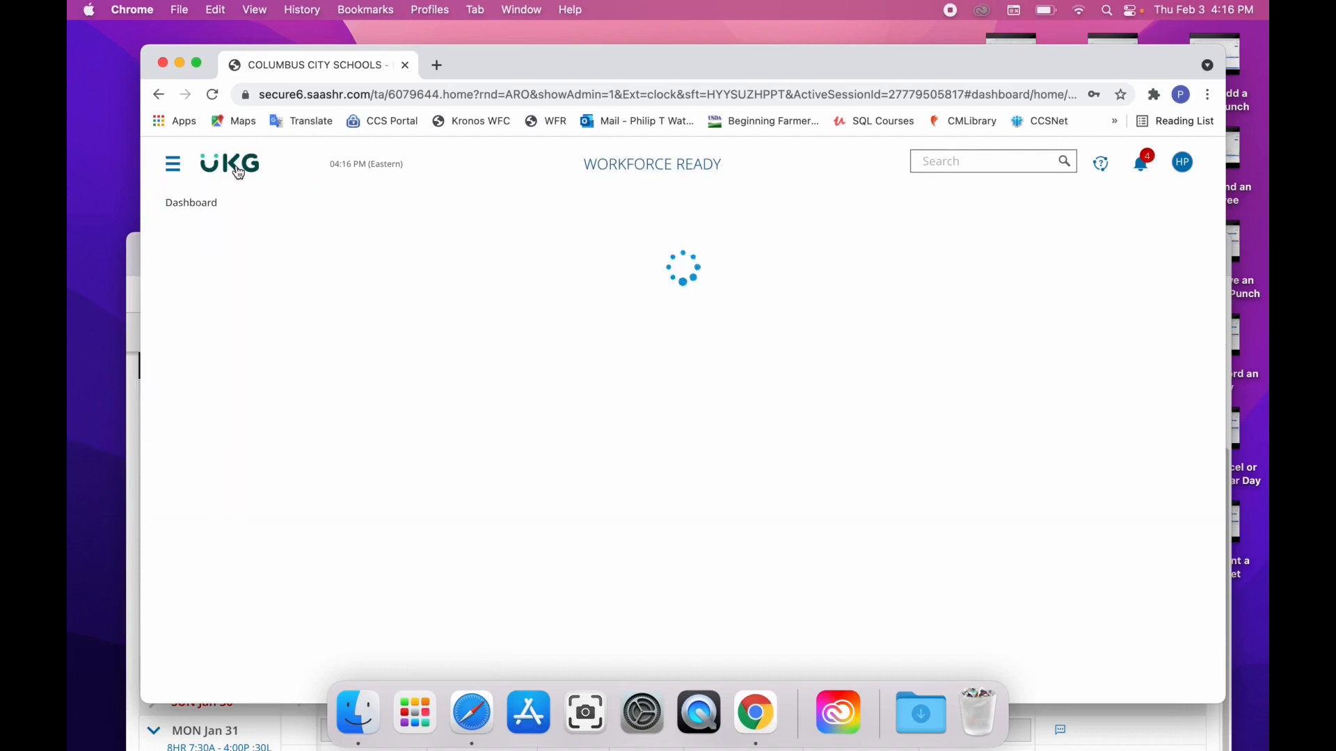
left_click(1141, 165)
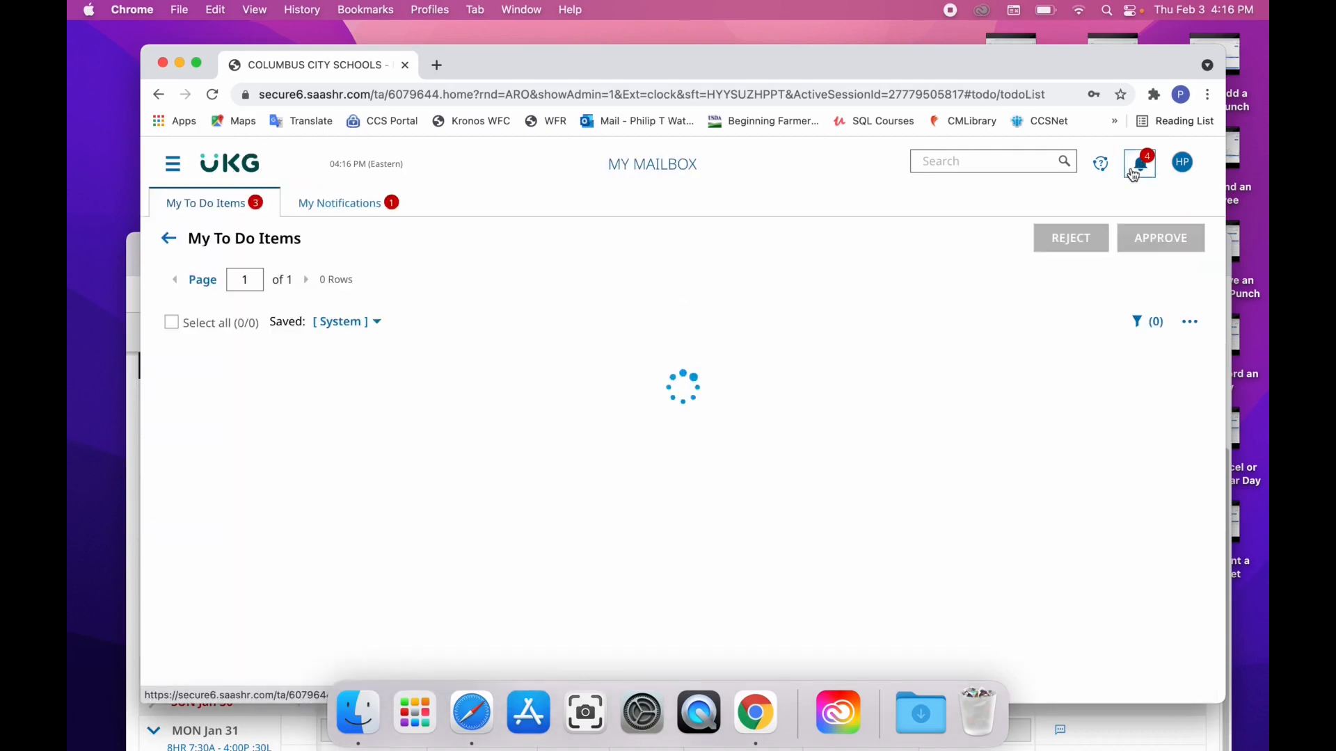
left_click(198, 64)
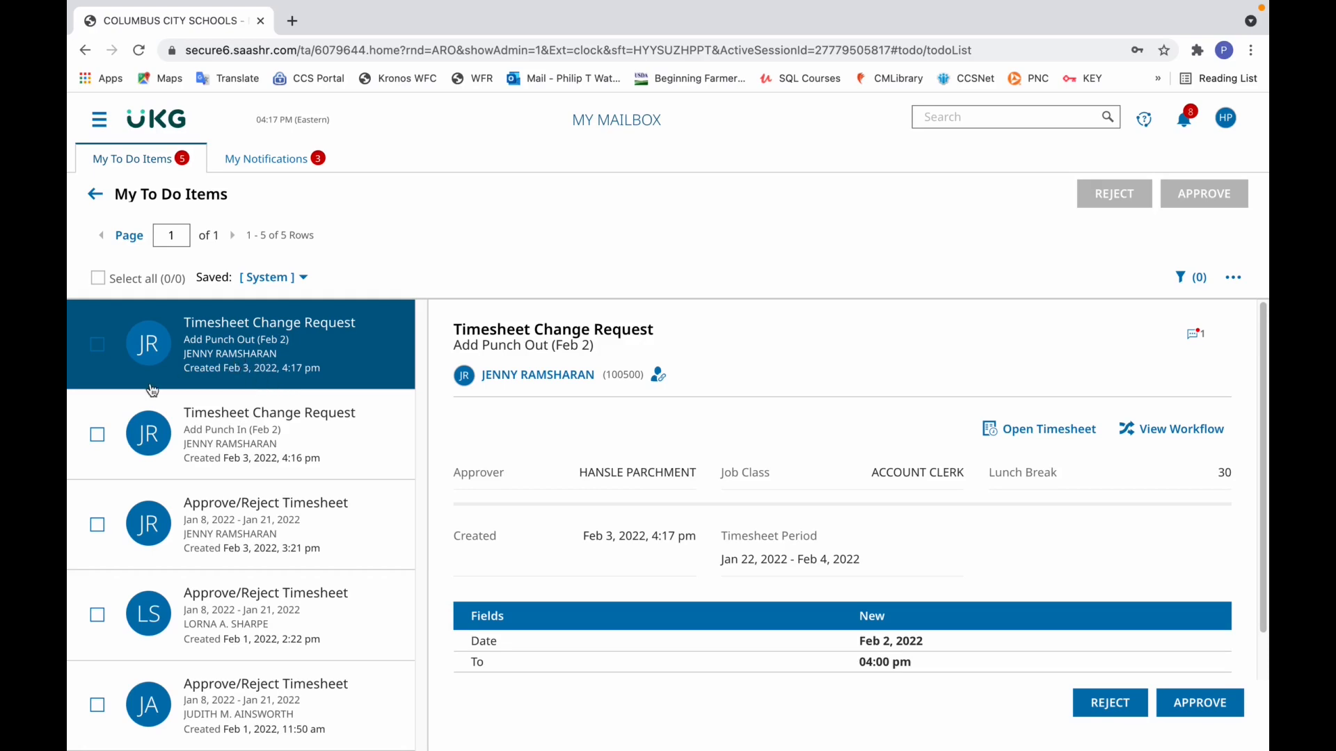
Approve the Add Punch Out (Feb 2) timesheet change request without a comment
left_click(106, 349)
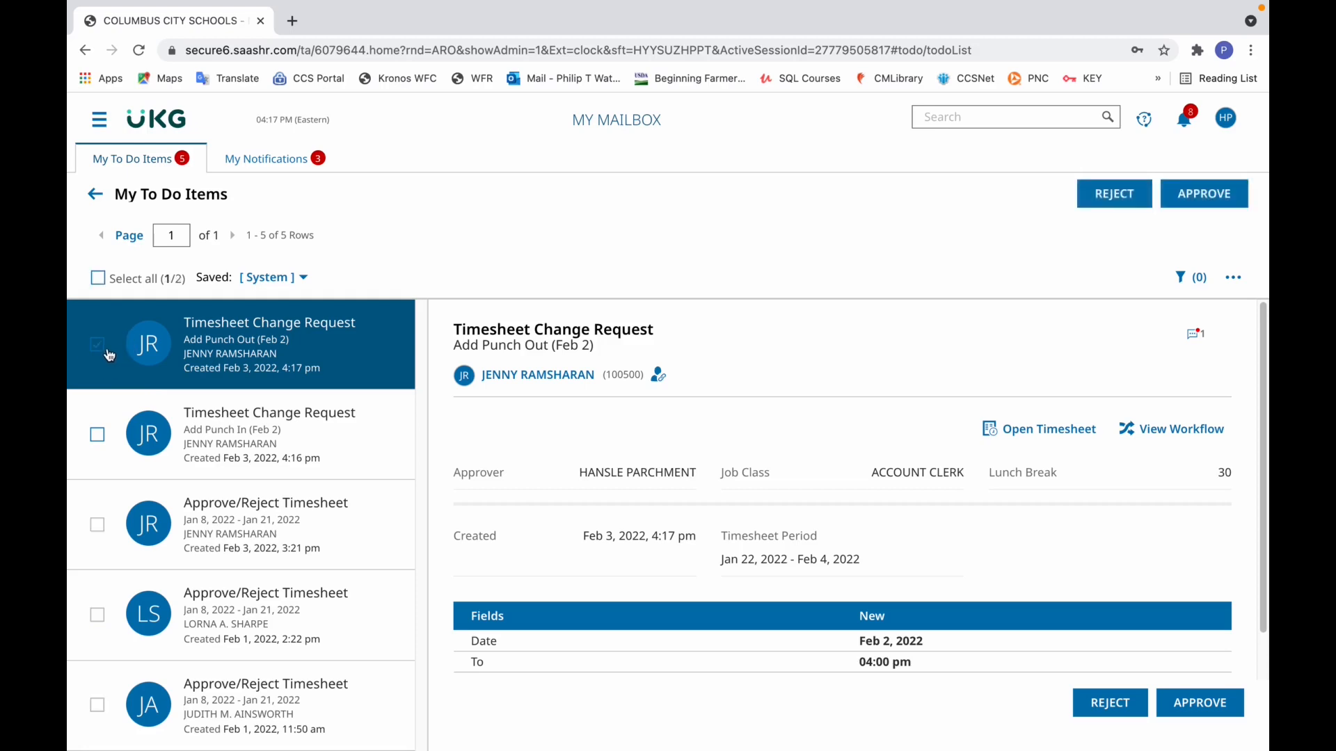
left_click(1228, 713)
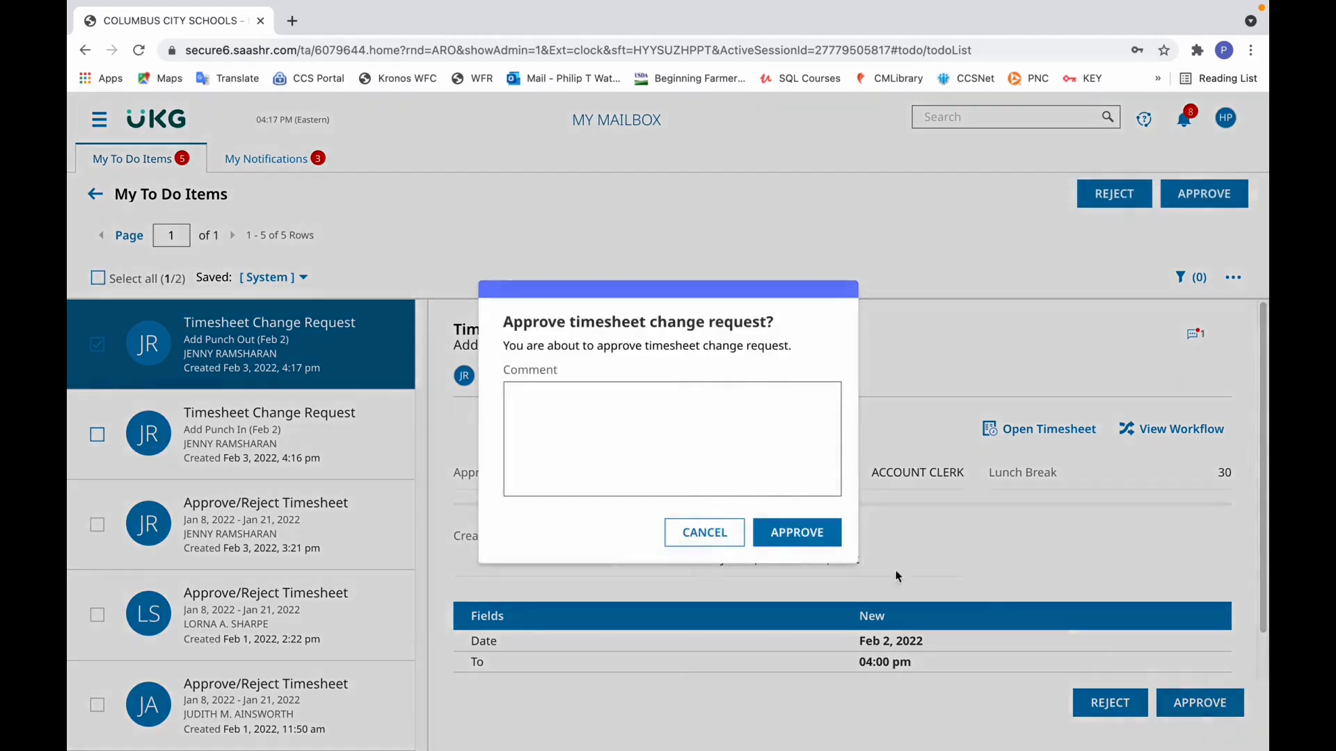
left_click(789, 533)
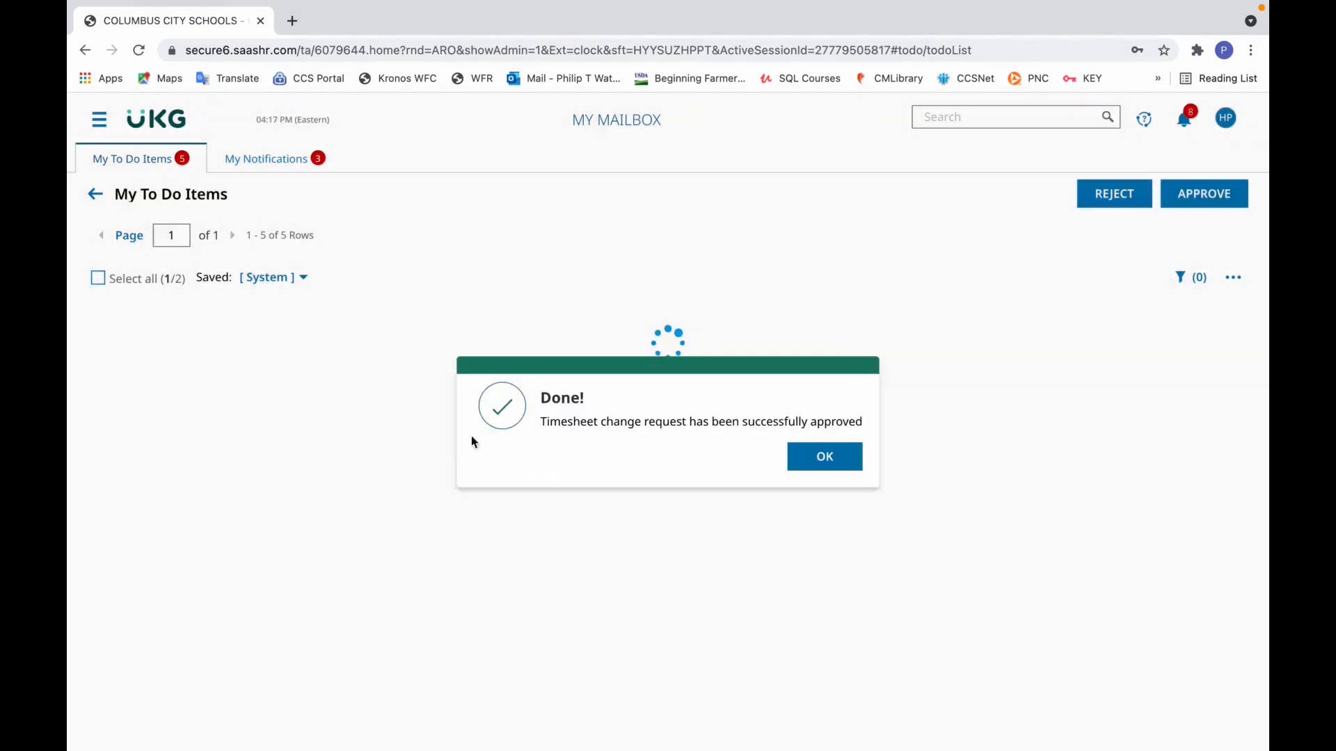
left_click(806, 457)
Approve the Add Punch In (Feb 2) timesheet change request and dismiss the confirmation
left_click(99, 347)
left_click(1228, 704)
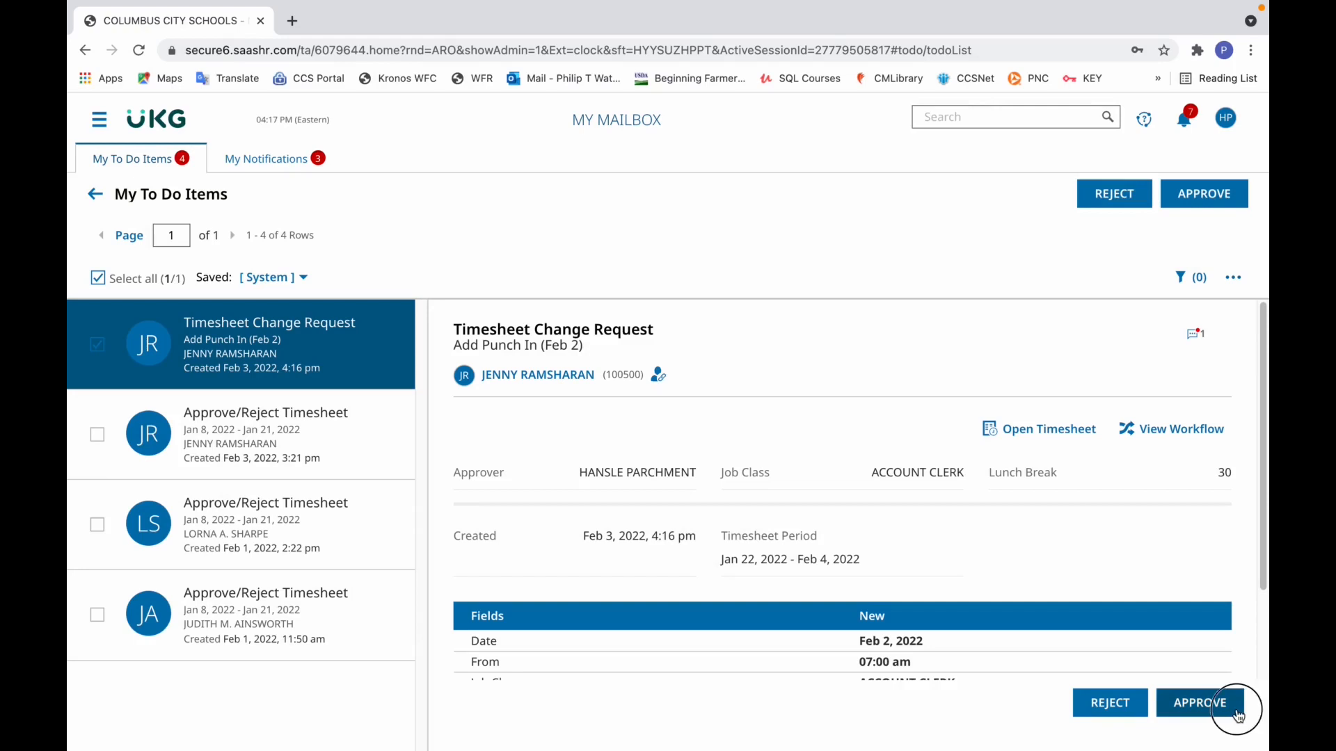
left_click(790, 531)
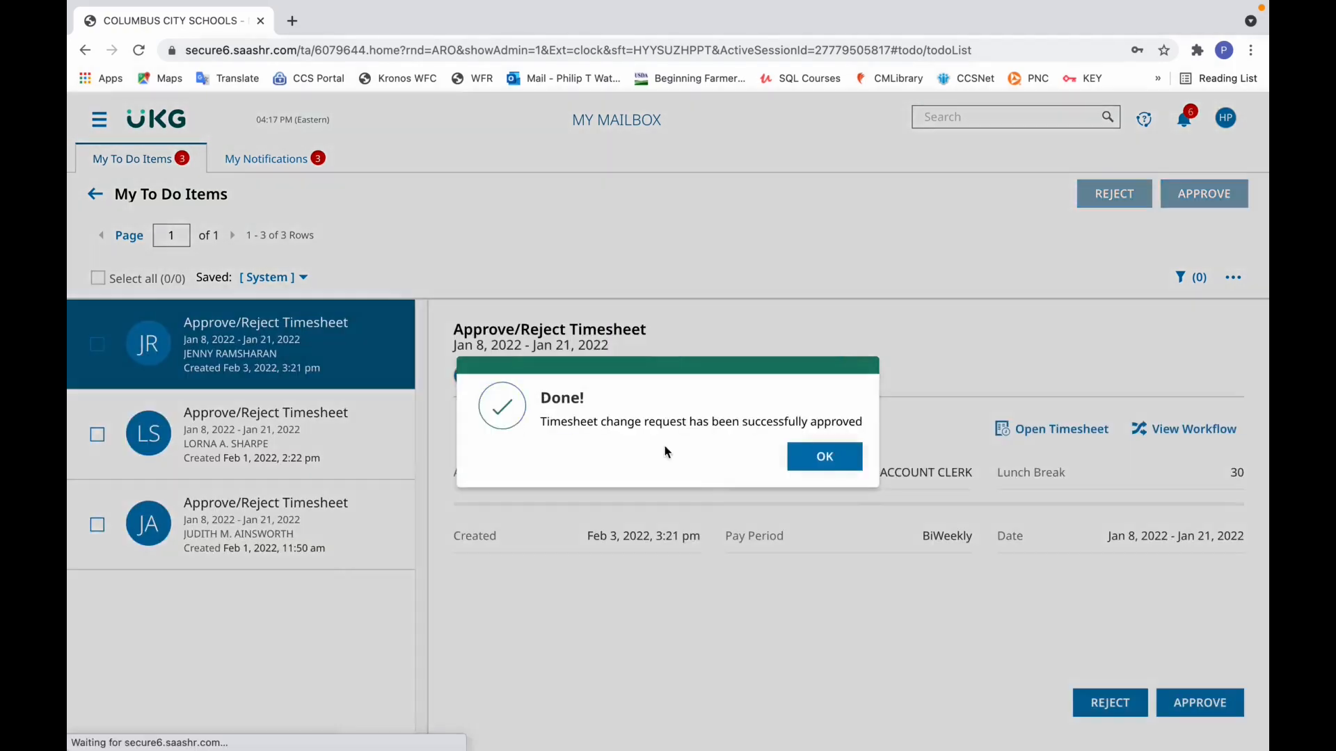
left_click(860, 460)
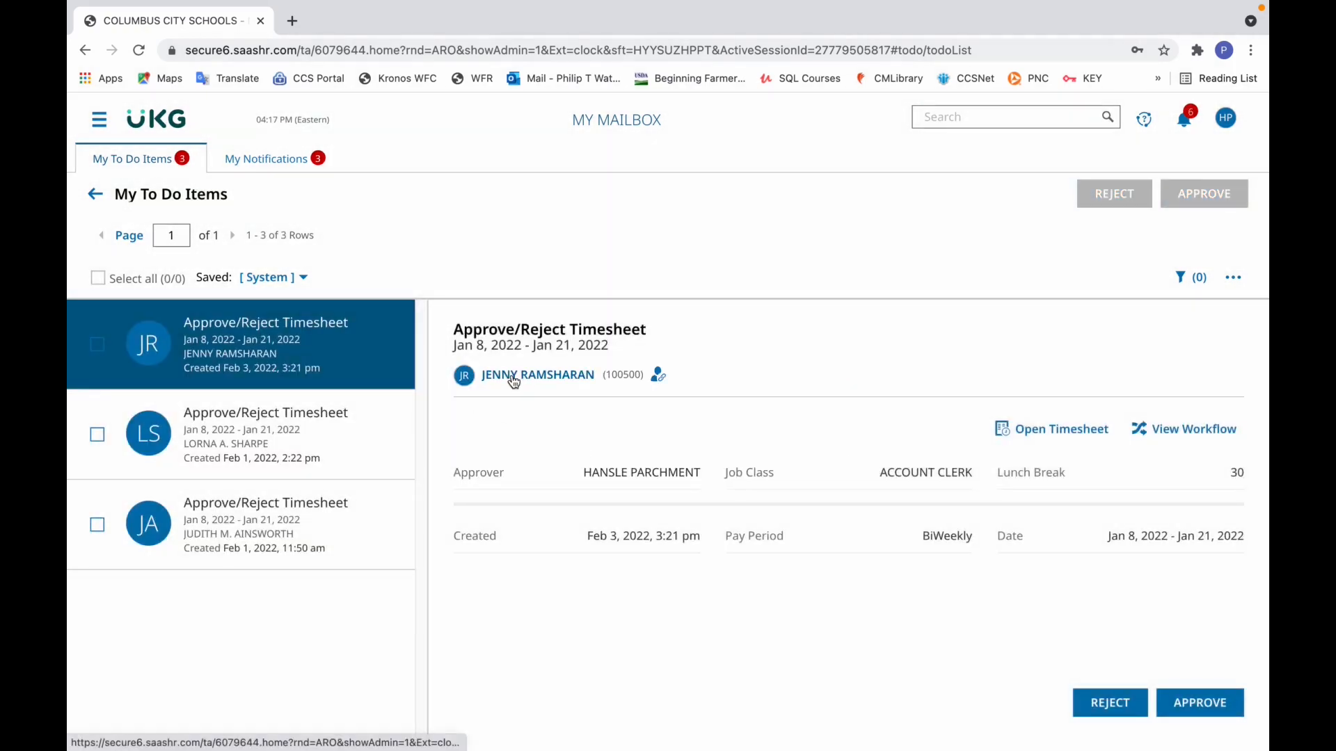
Switch from the employee's Safari window back to the manager's Chrome window, taking Safari out of full screen
mouse_move(341, 5)
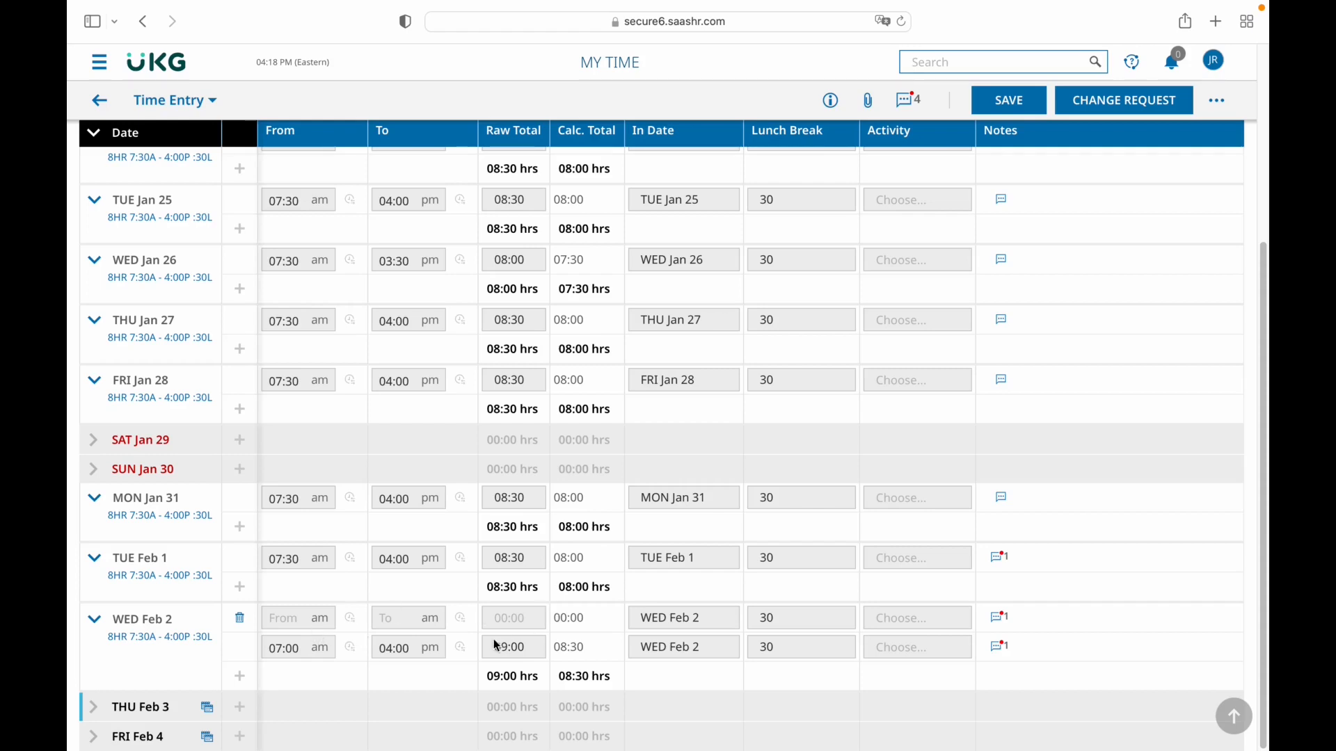
mouse_move(145, 5)
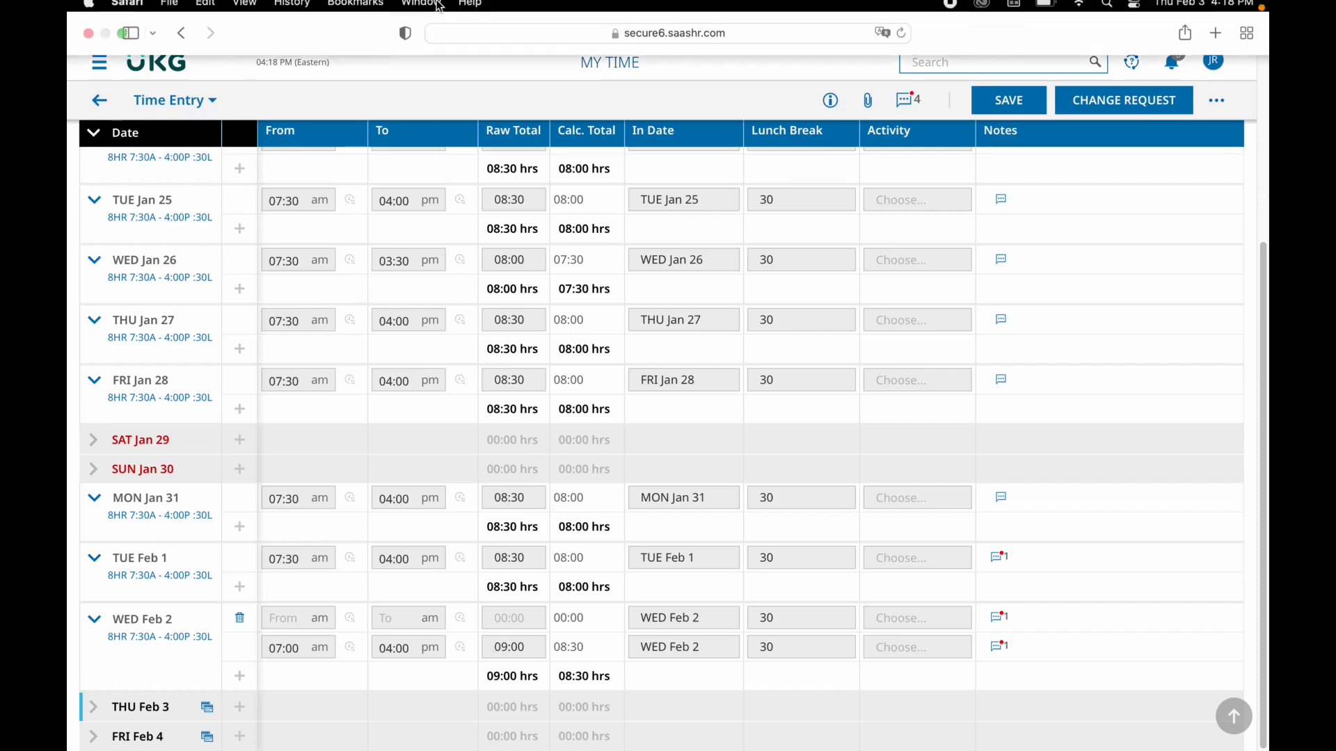
left_click(124, 39)
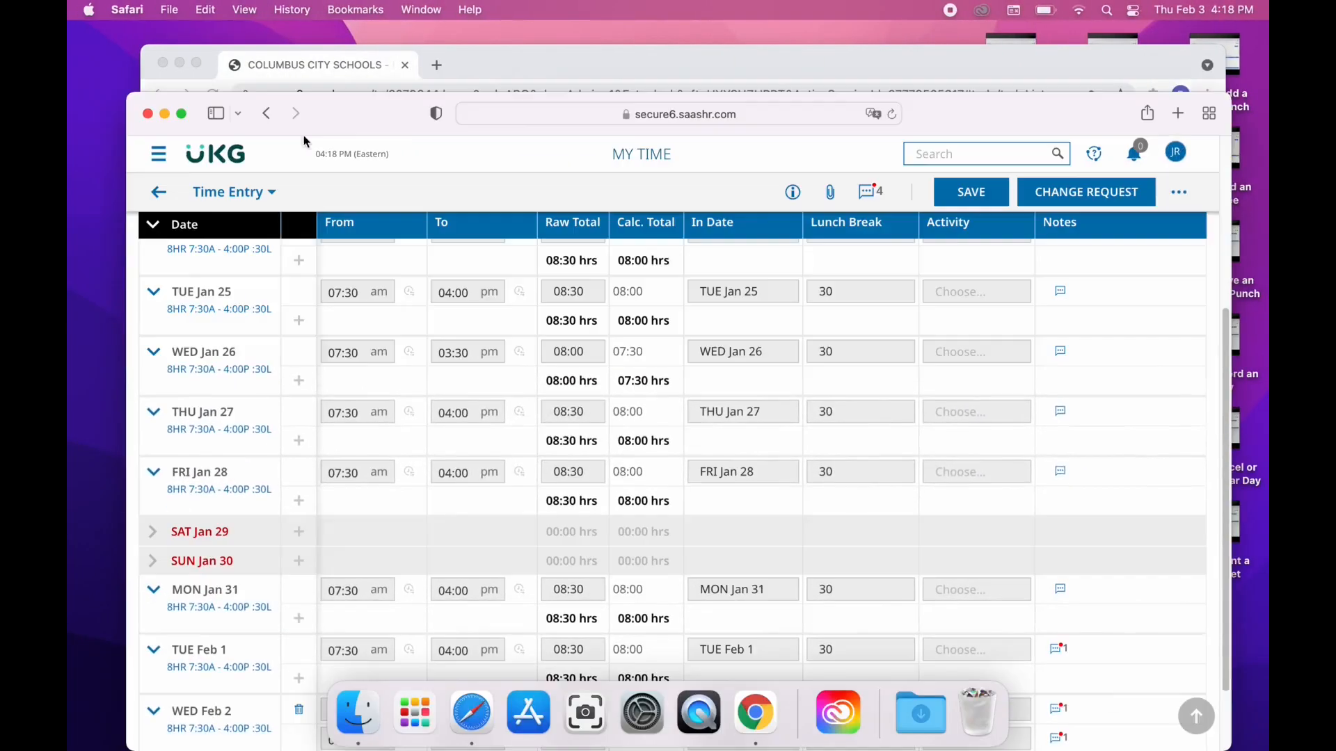
left_click(602, 69)
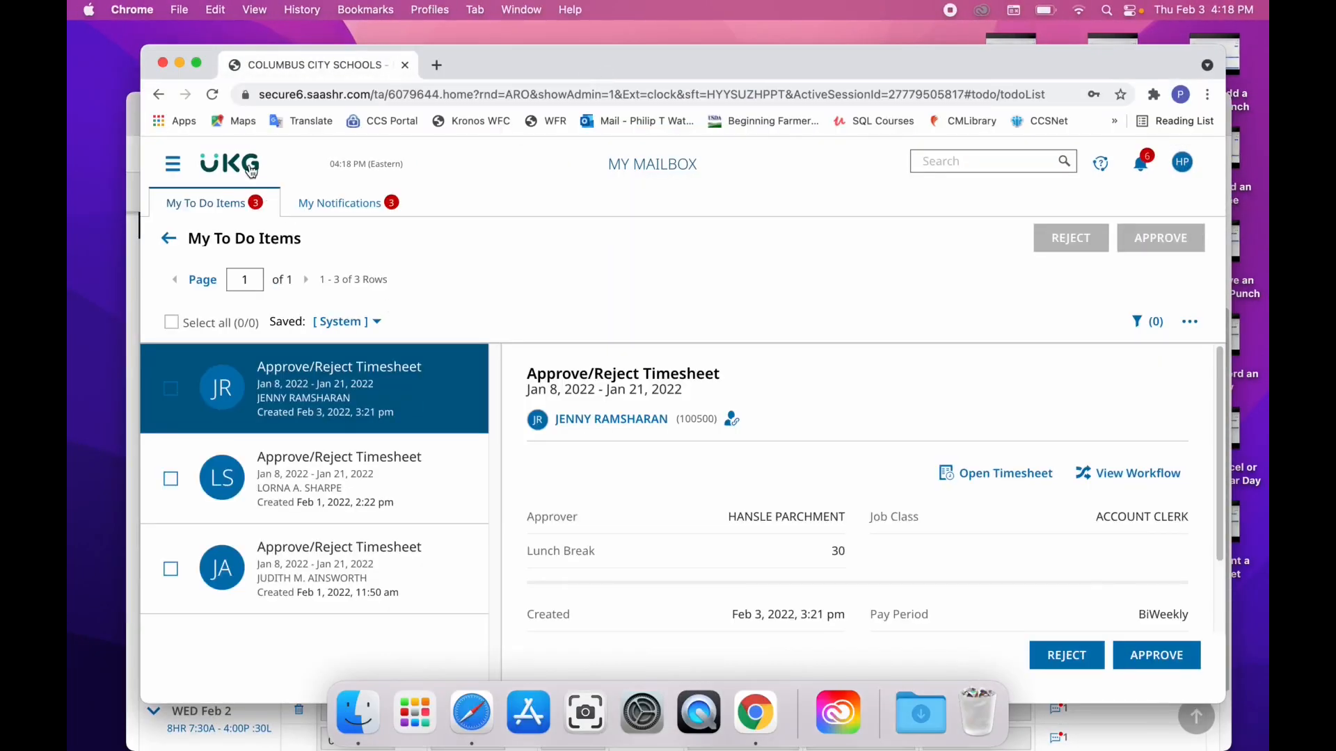
Open the employee's timesheet from the to-do item and show the January 22 to February 04, 2022 period in full screen
left_click(1010, 473)
left_click(657, 292)
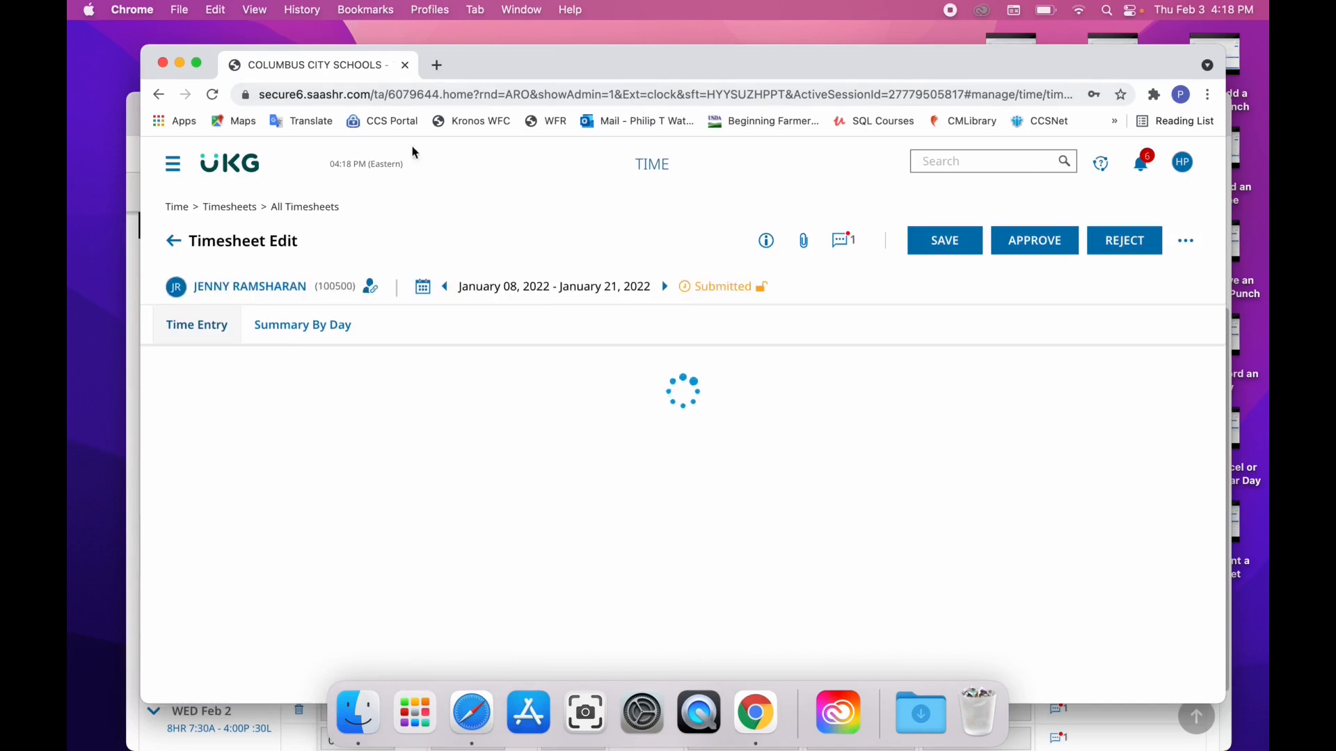
left_click(199, 63)
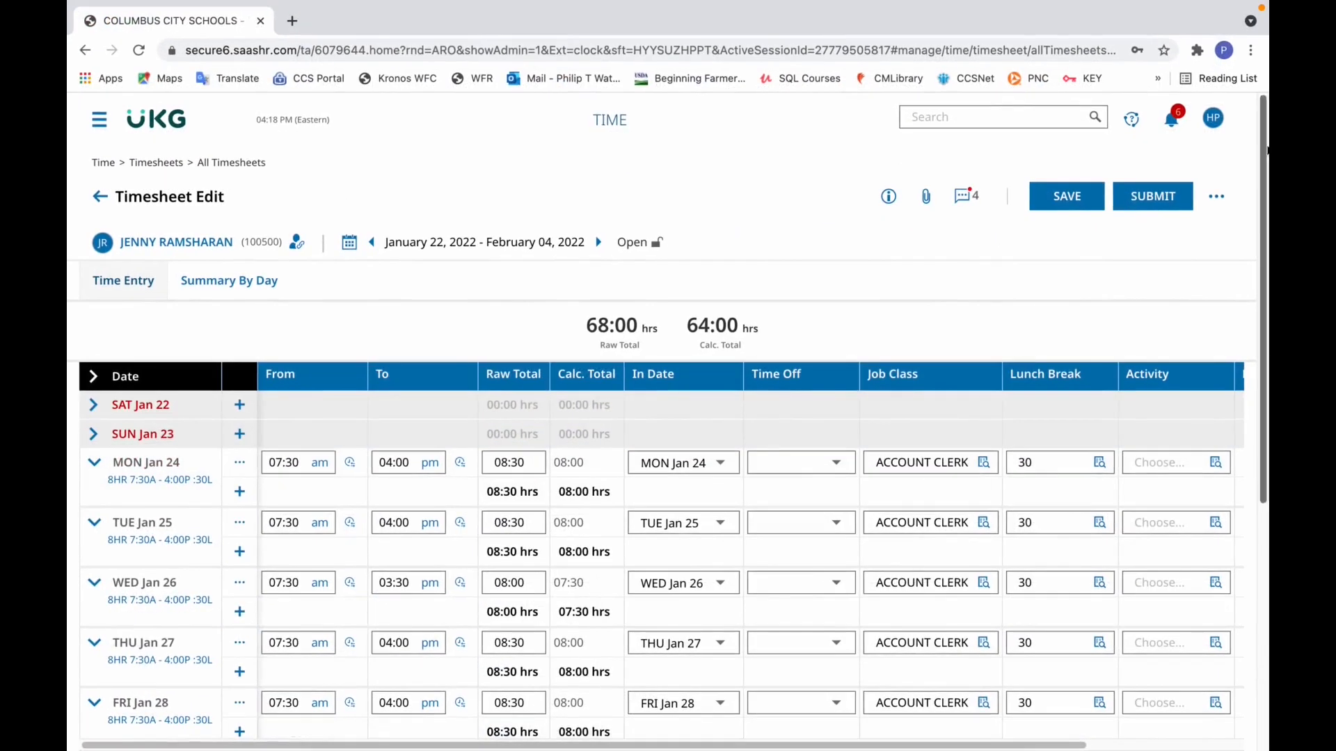
Delete the empty time entry row on WED Feb 2, save the timesheet and reload the page
scroll(1254, 140, "down", 10)
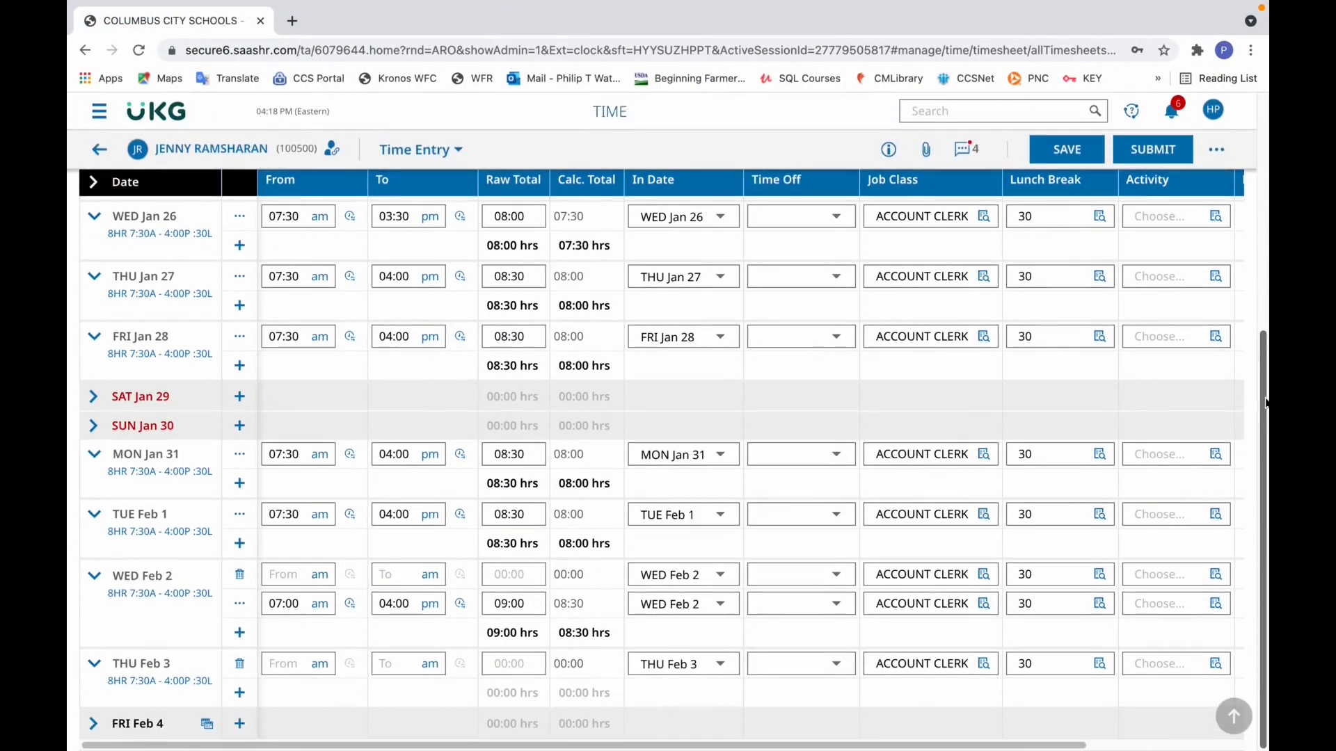
left_click(240, 574)
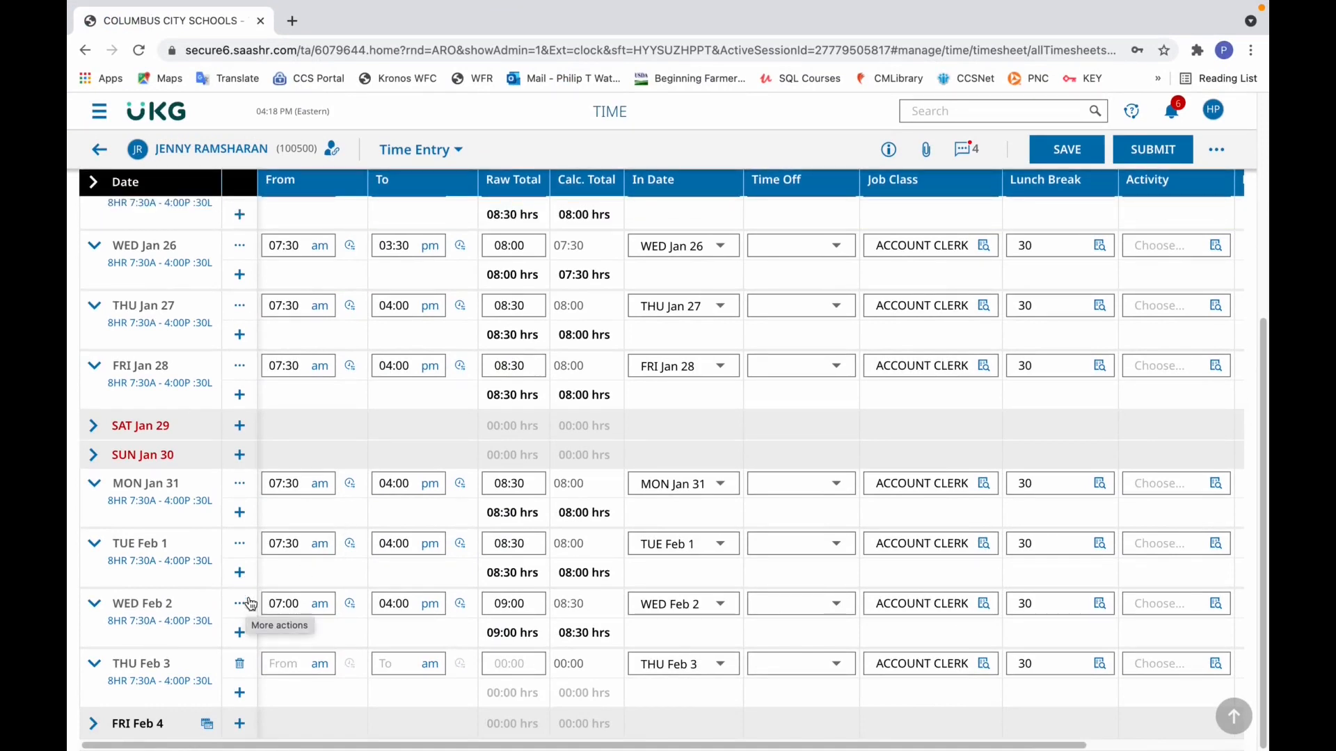
left_click(1090, 157)
left_click_drag(1266, 263, 1266, 513)
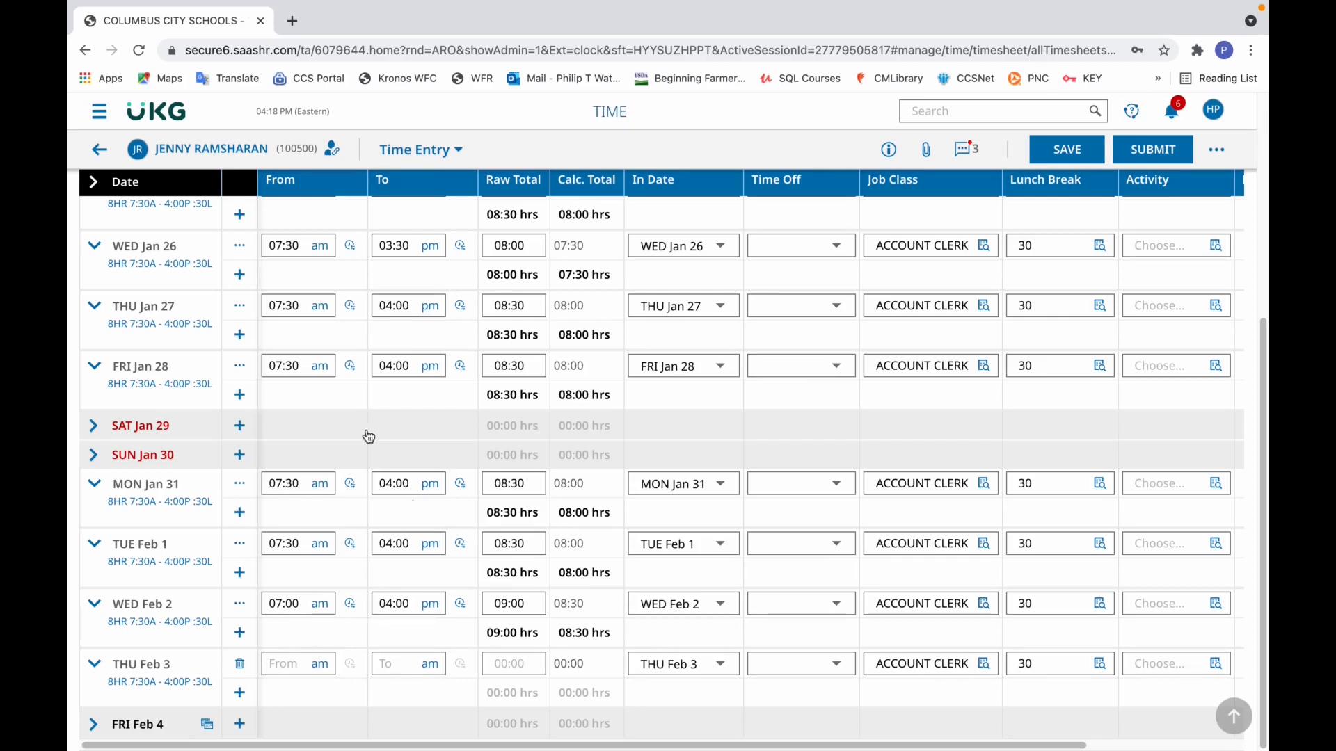
left_click(139, 49)
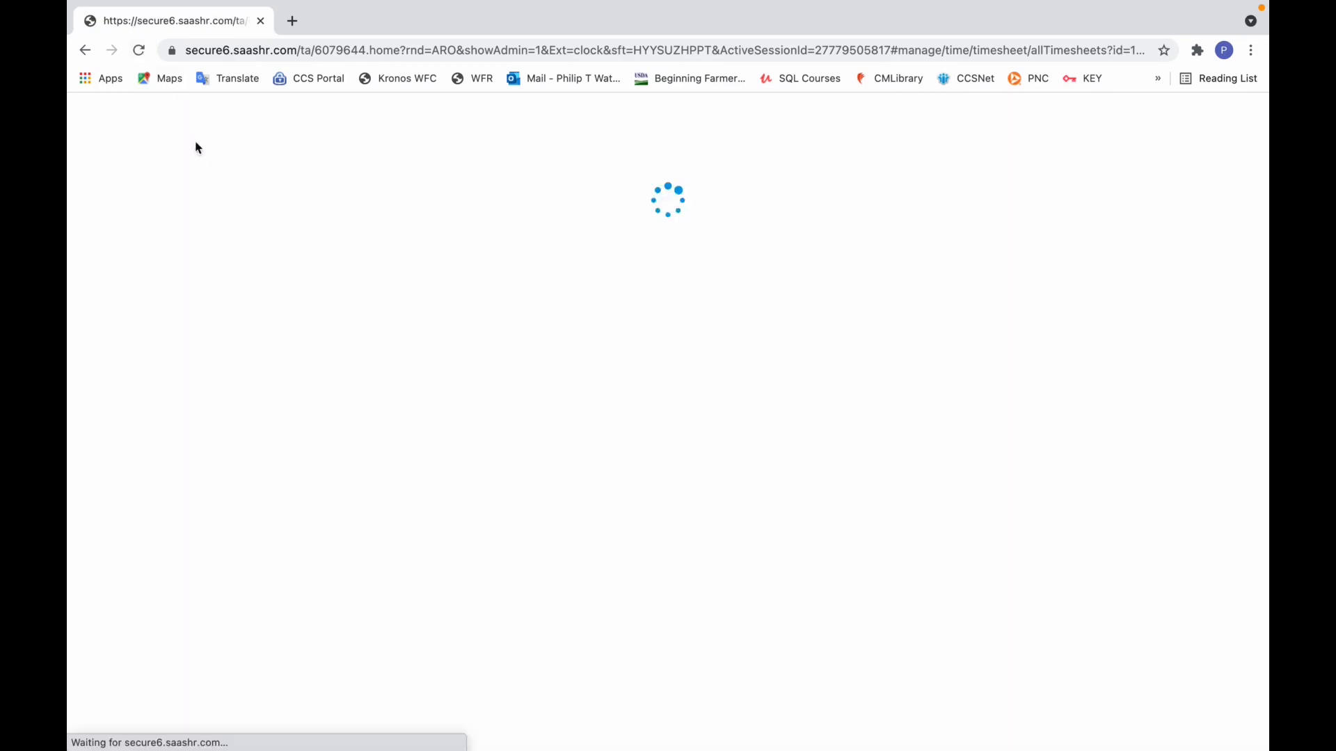
left_click_drag(1260, 286, 1191, 172)
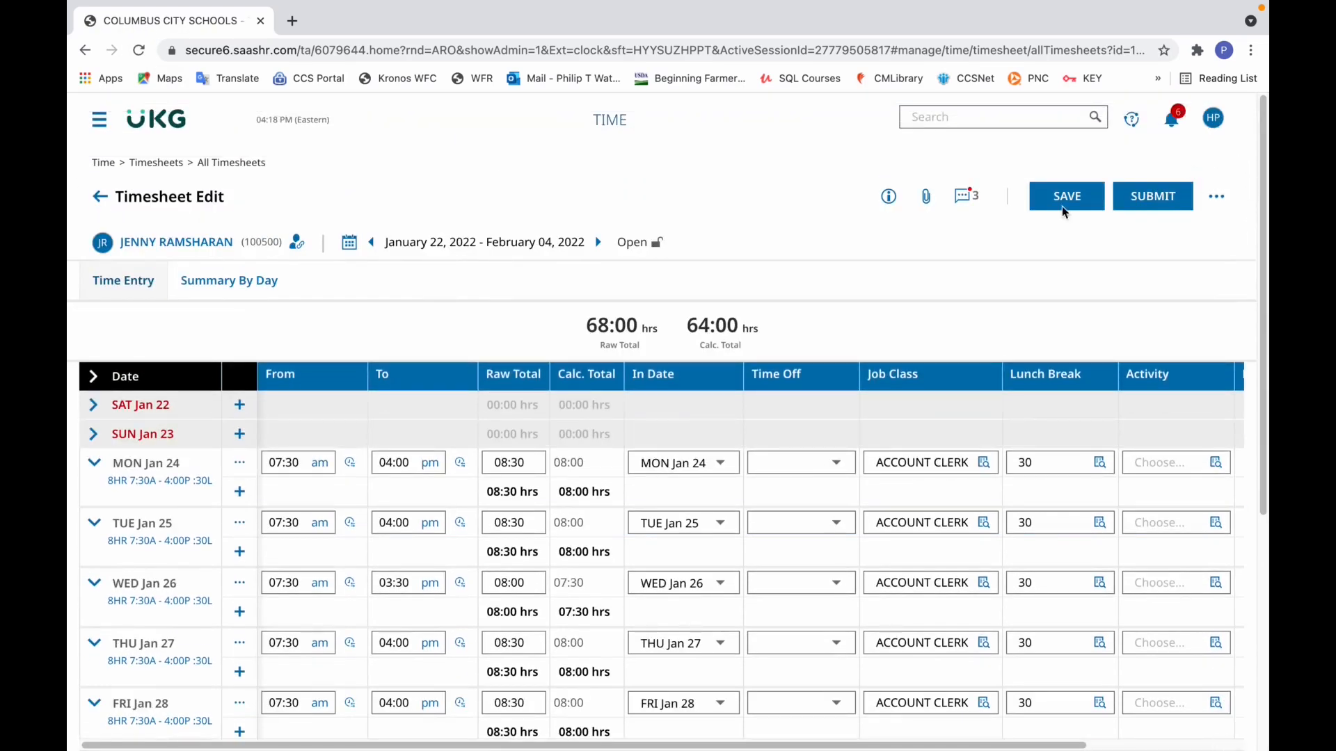
Switch to the employee's Safari window in full screen and open the January 08 to January 21, 2022 timesheet
mouse_move(290, 1)
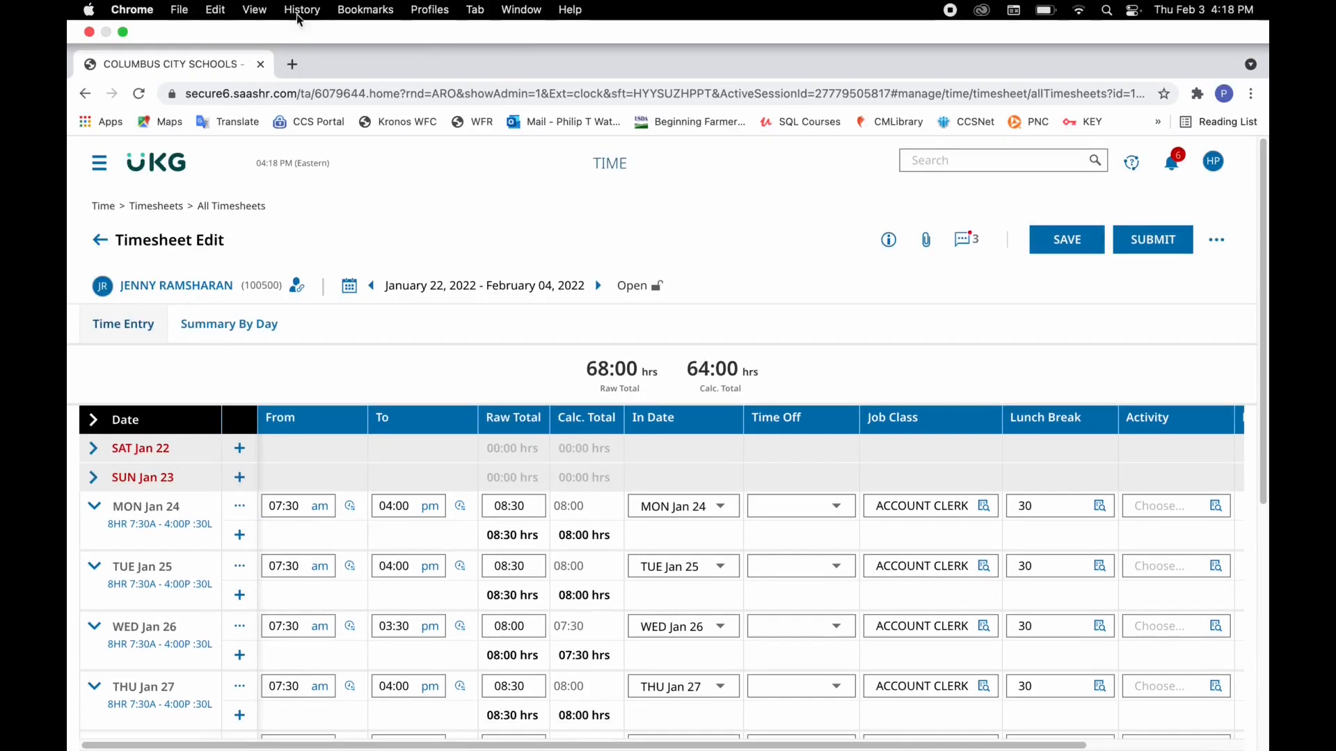
left_click(123, 33)
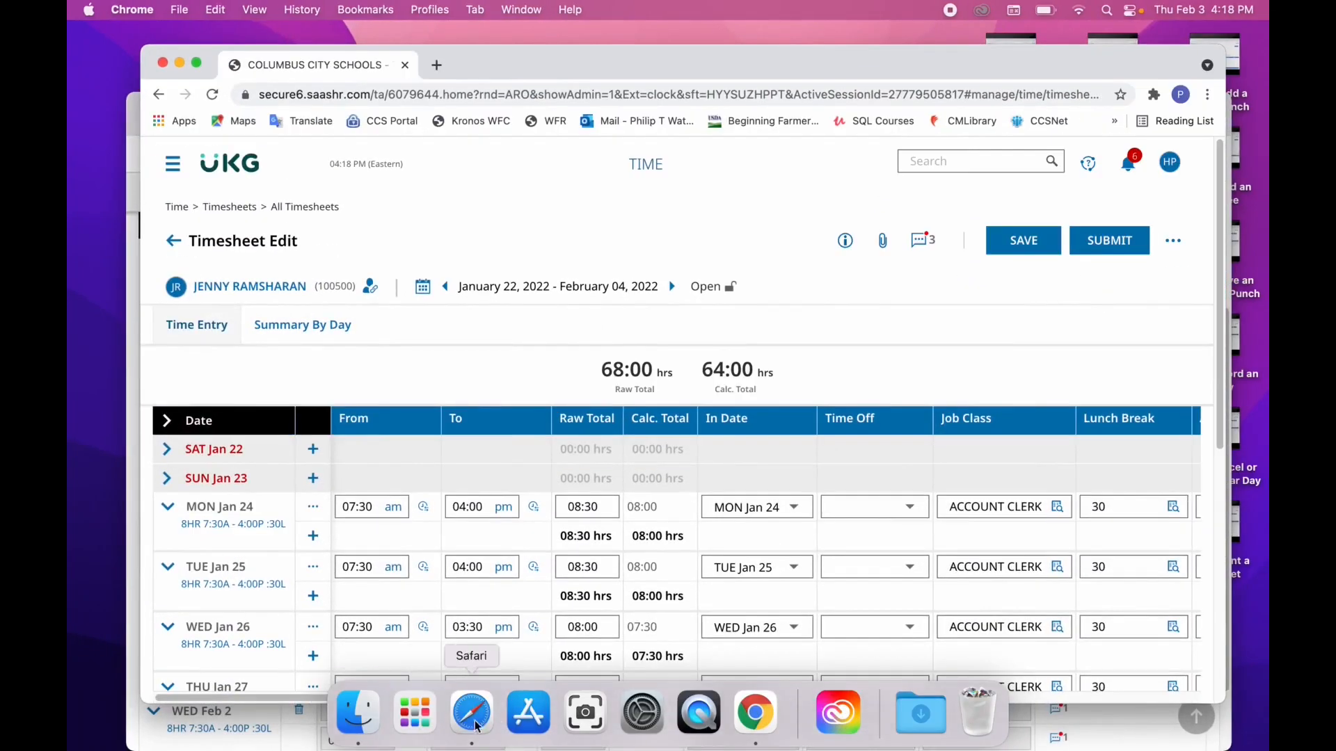
left_click(1132, 736)
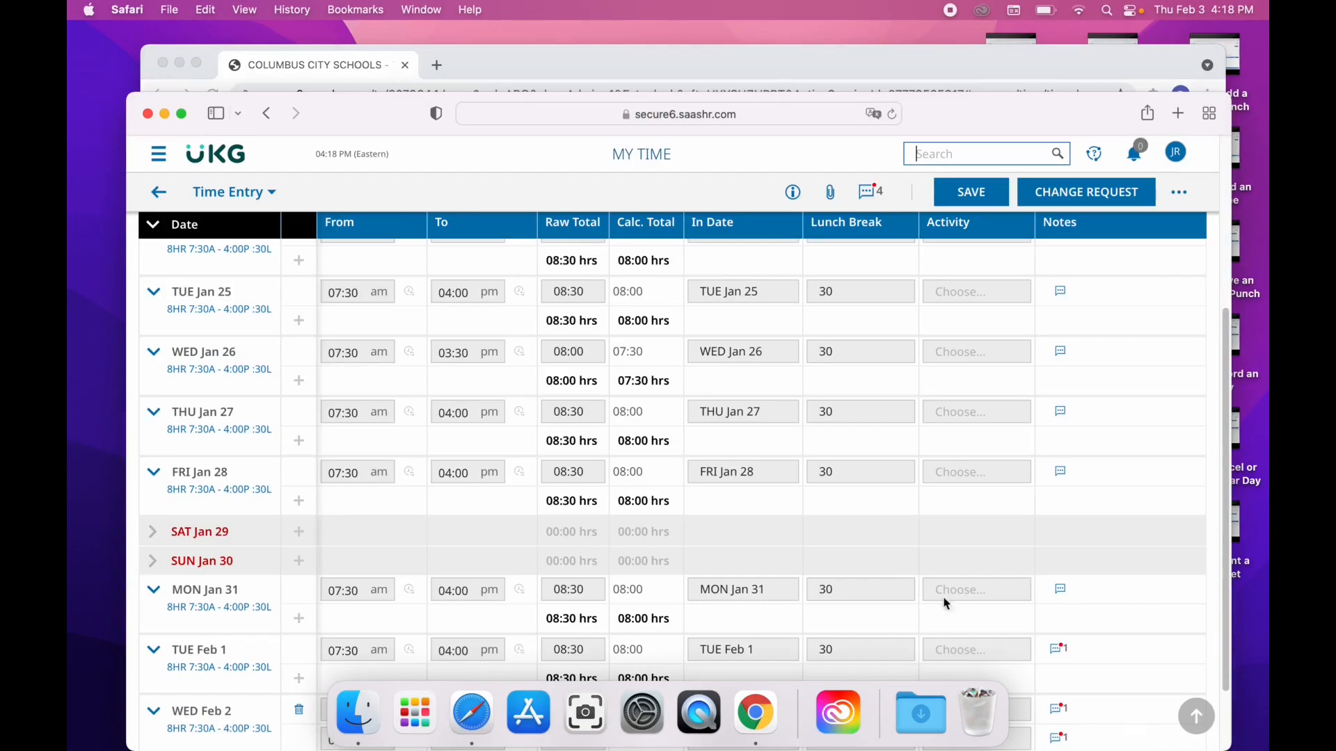
left_click(182, 113)
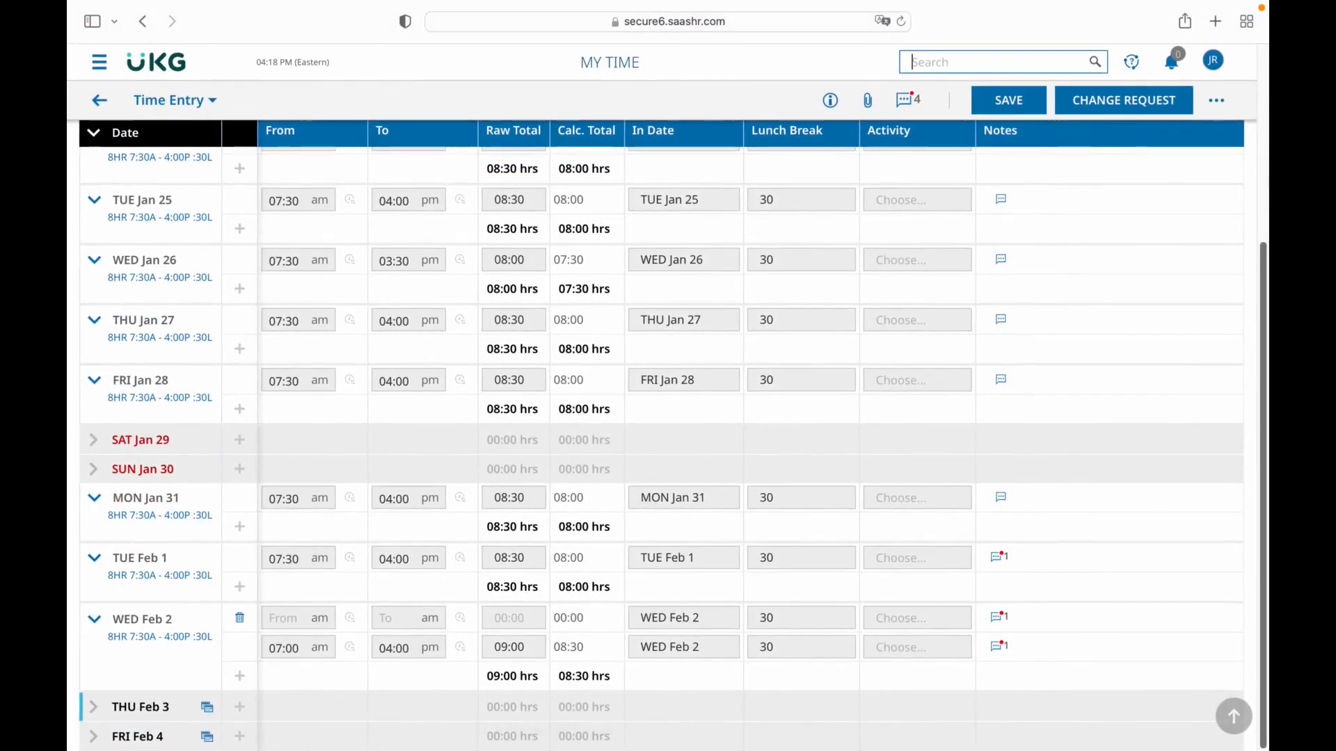
left_click(1260, 149)
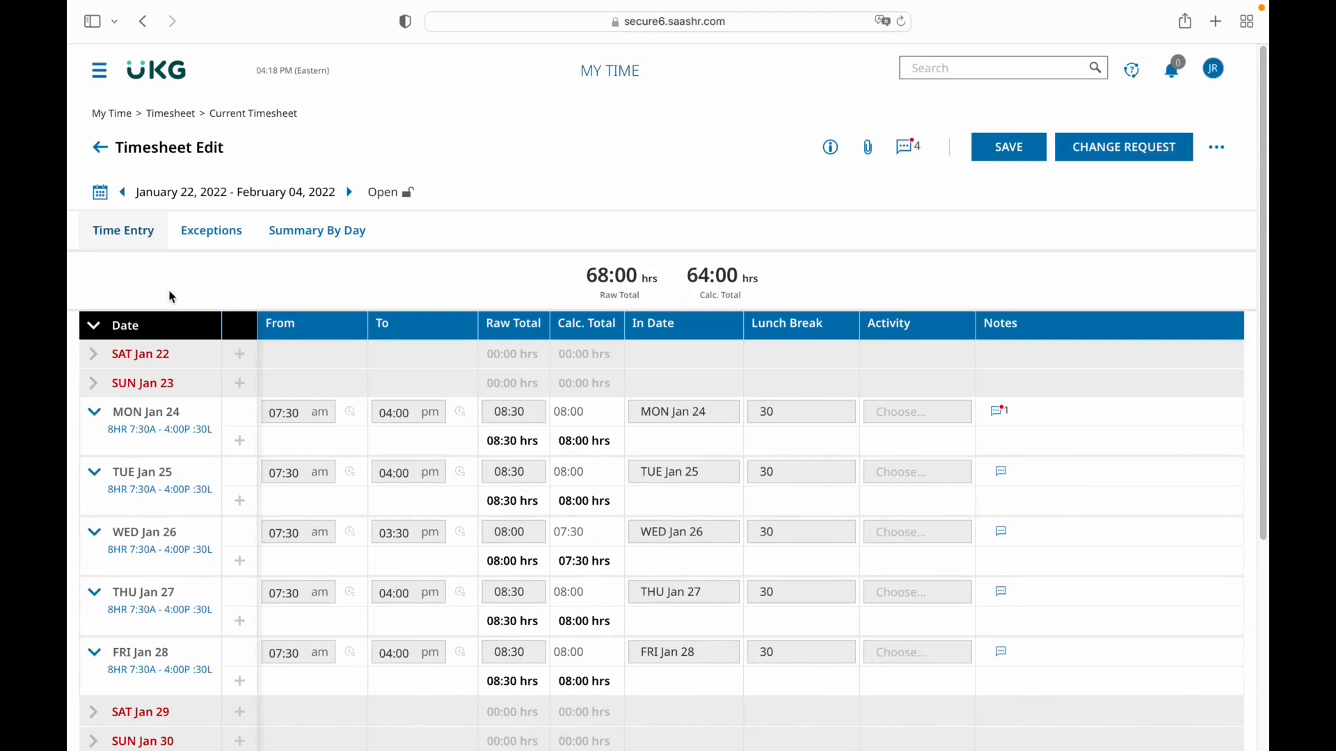
left_click(123, 193)
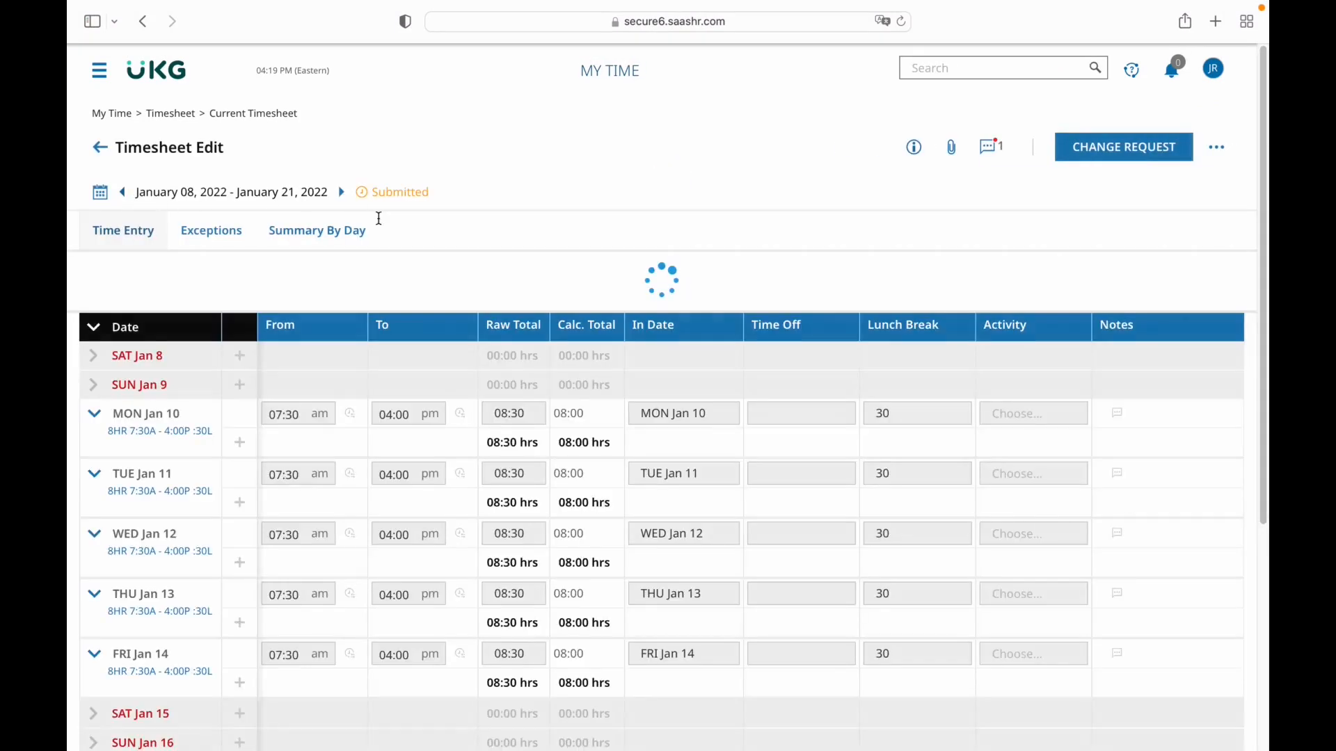
Submit a change request to add a punch in on 01/19/2022 at 07:30 am with the comment "forgot to swipe"
left_click_drag(1261, 281, 1260, 544)
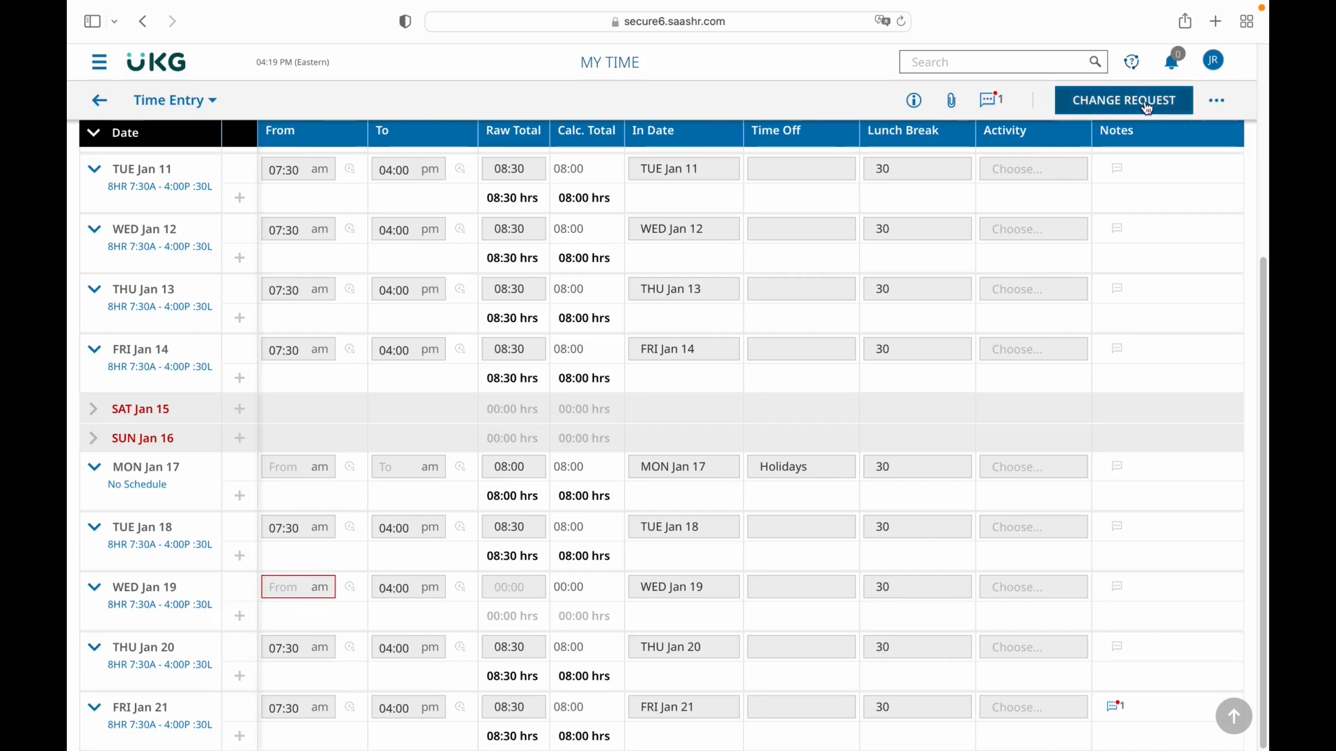
left_click(1124, 101)
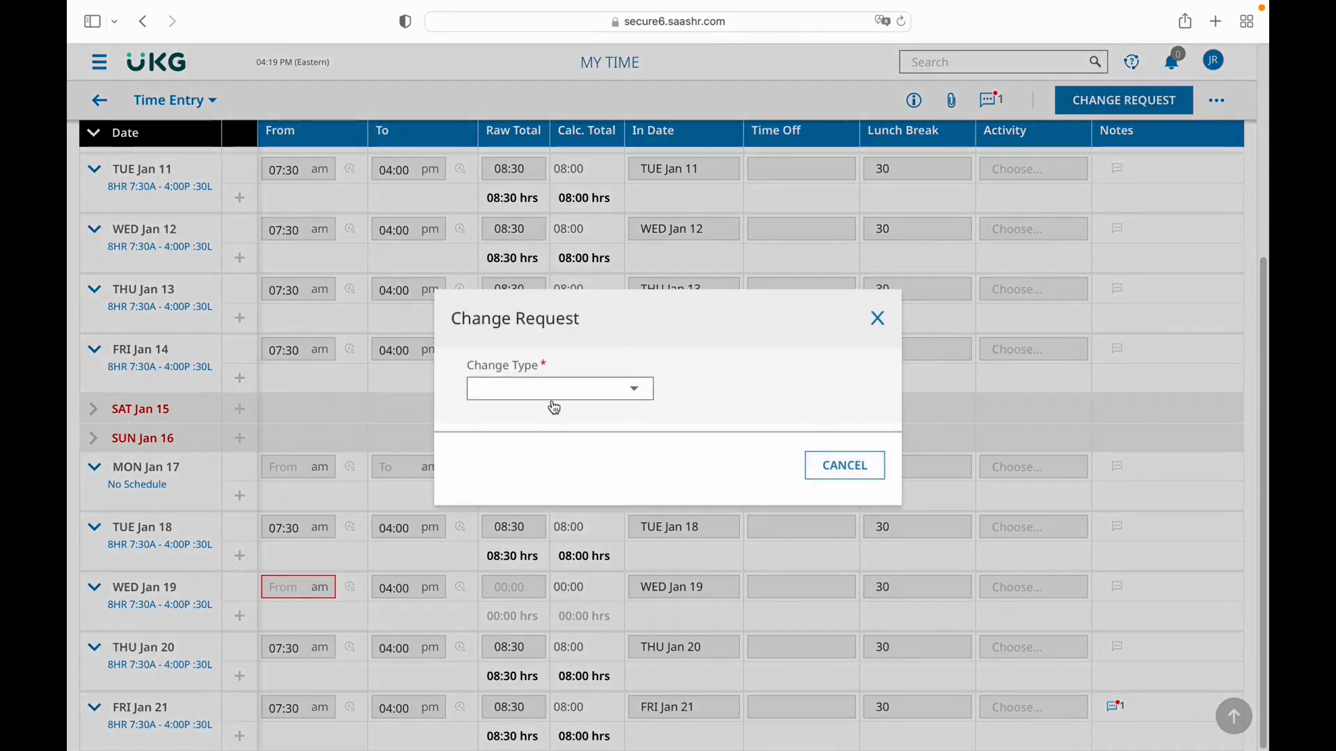
left_click(555, 396)
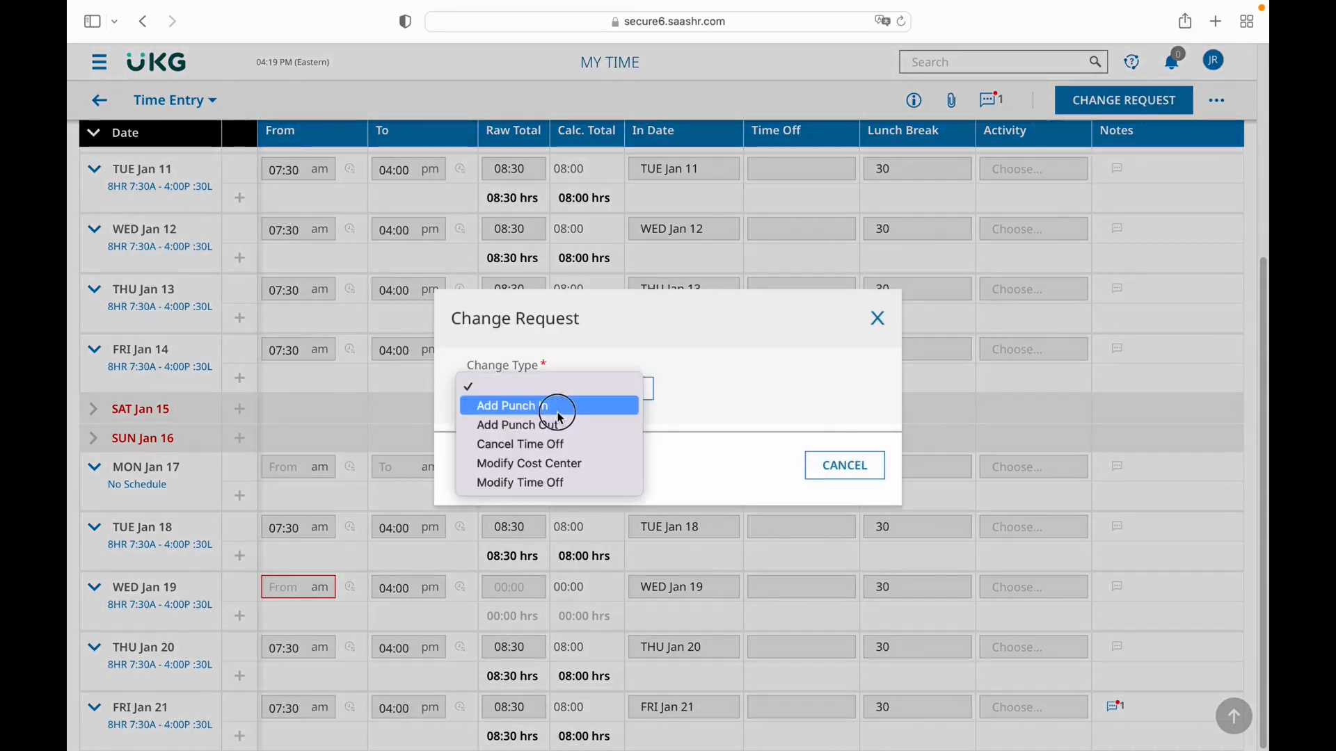
left_click(553, 409)
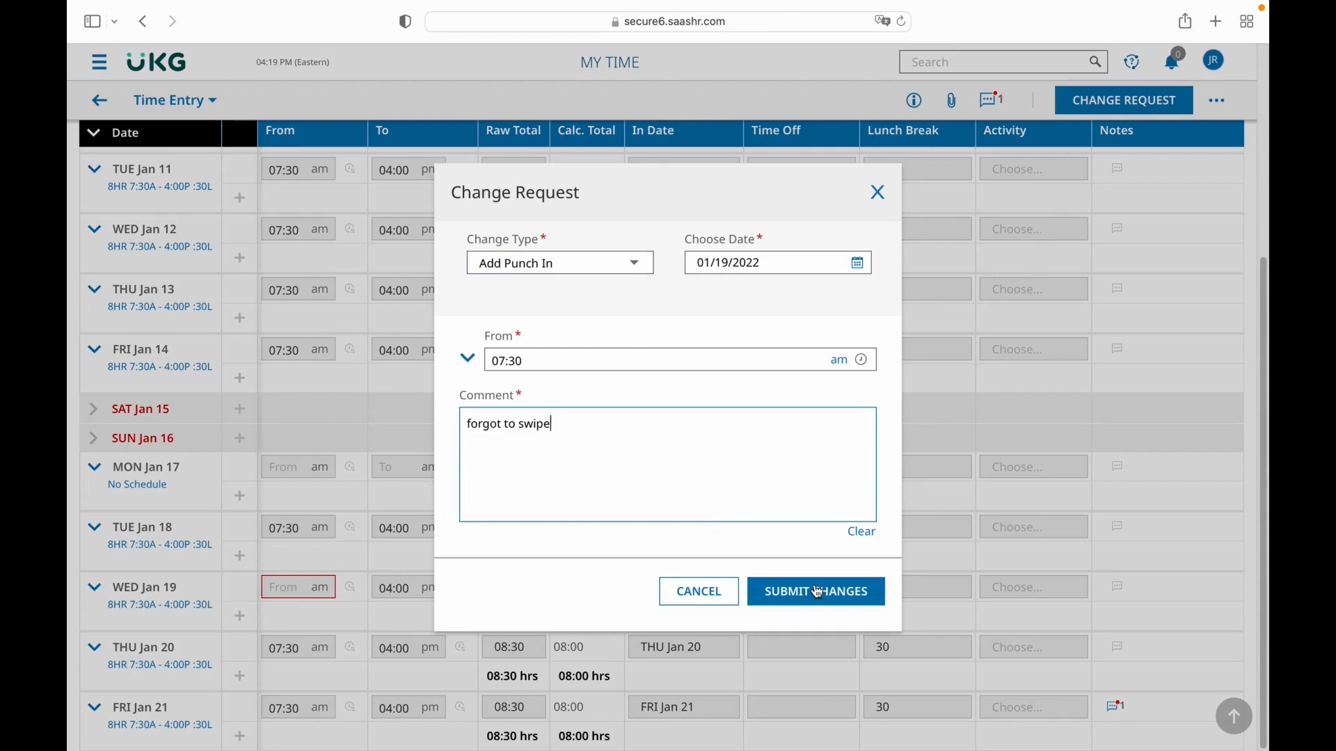
left_click(814, 591)
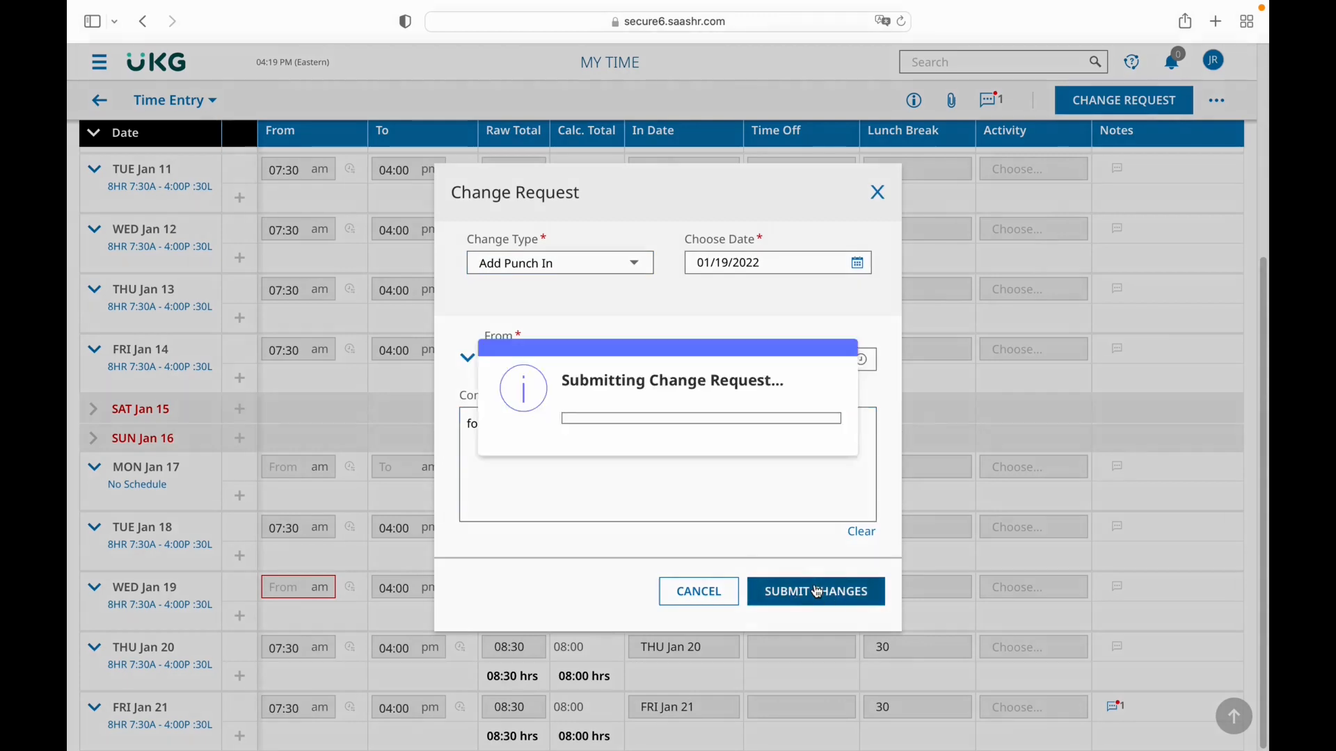
left_click(803, 433)
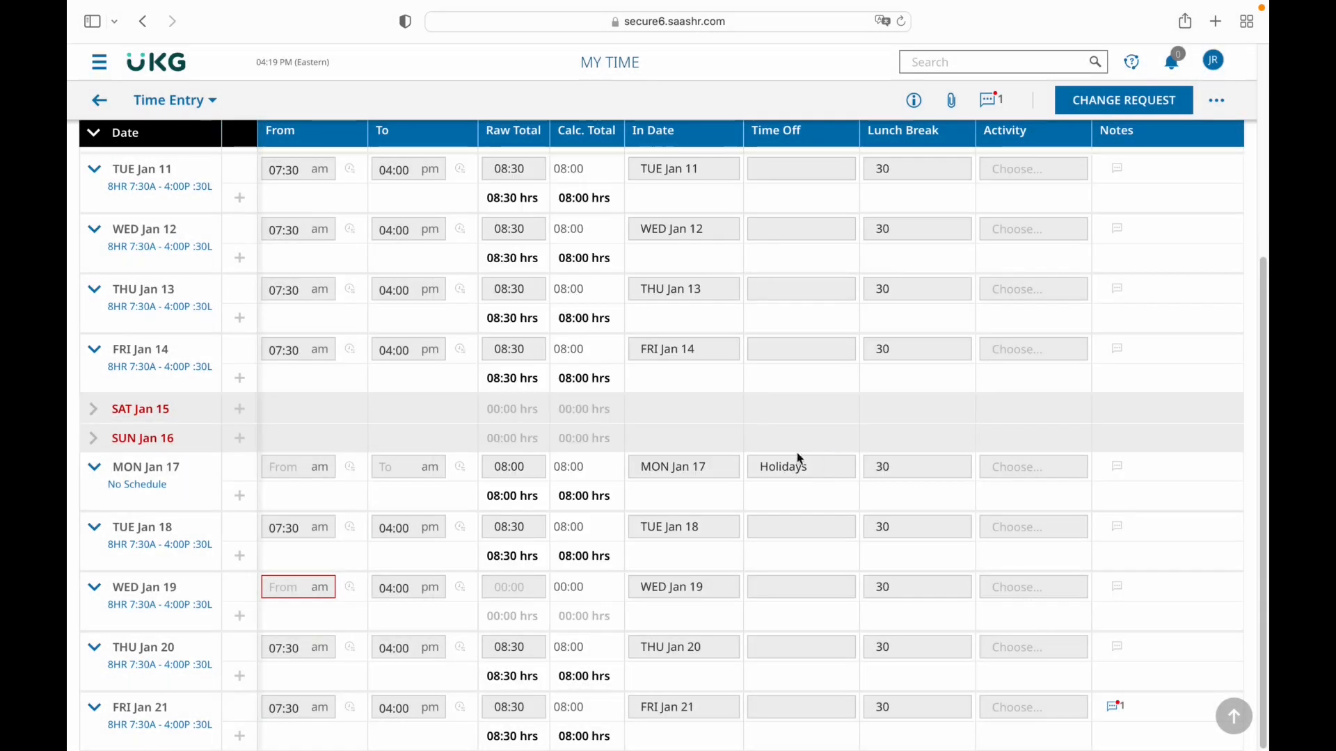
Switch to the manager's Chrome window in full screen and open the to-do items by way of the dashboard
left_click_drag(1256, 306, 1253, 104)
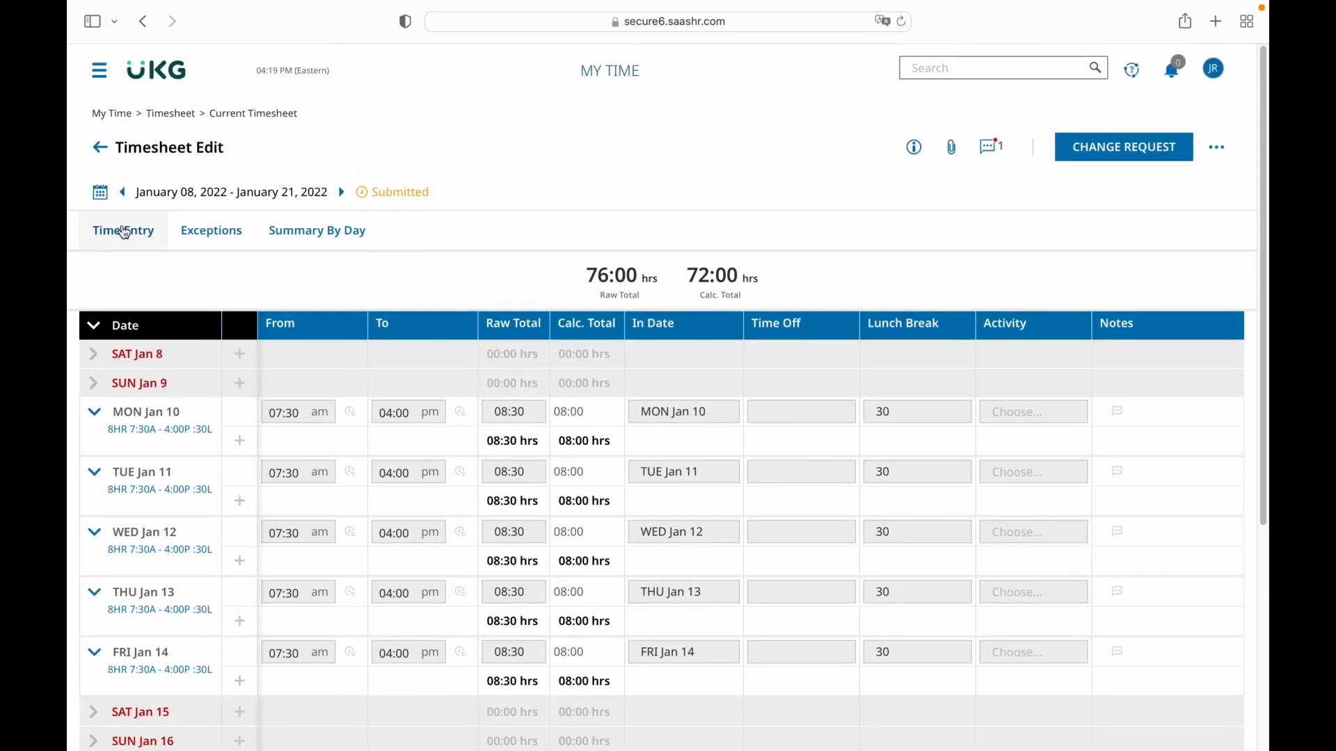
mouse_move(216, 7)
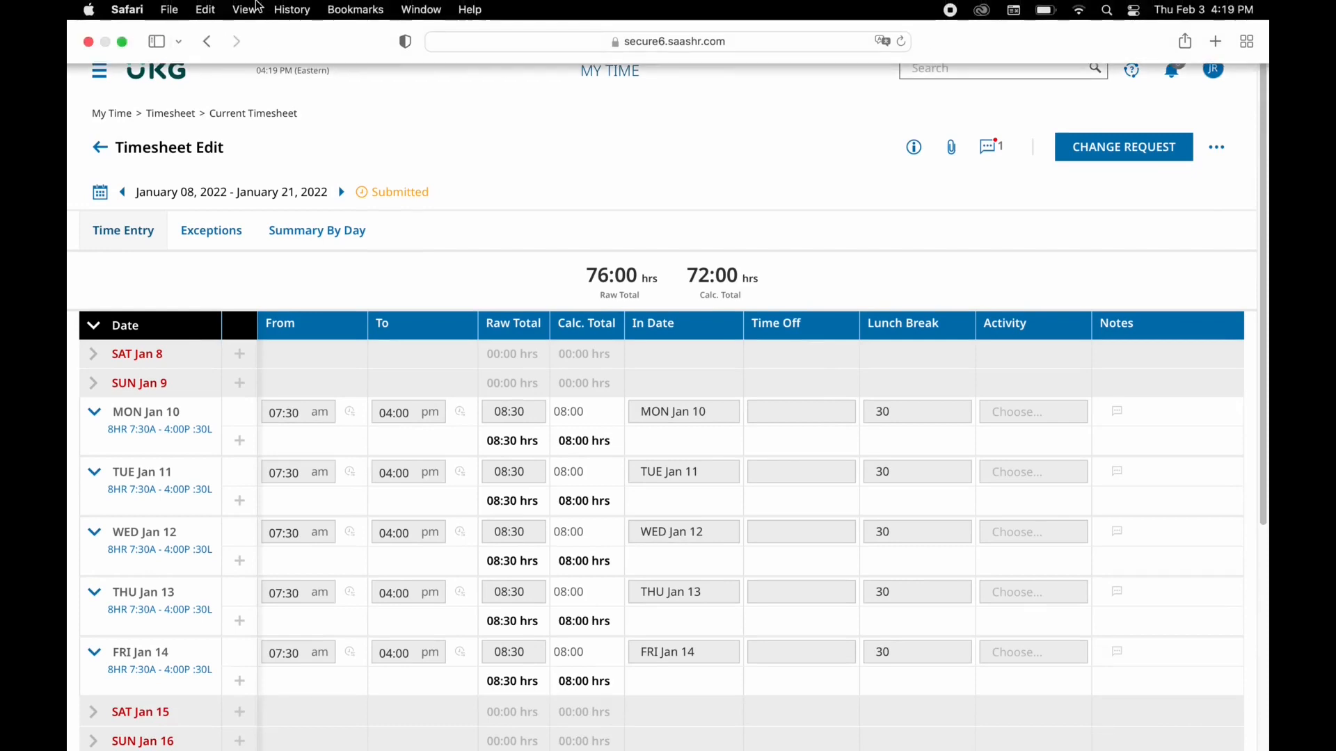
left_click(124, 42)
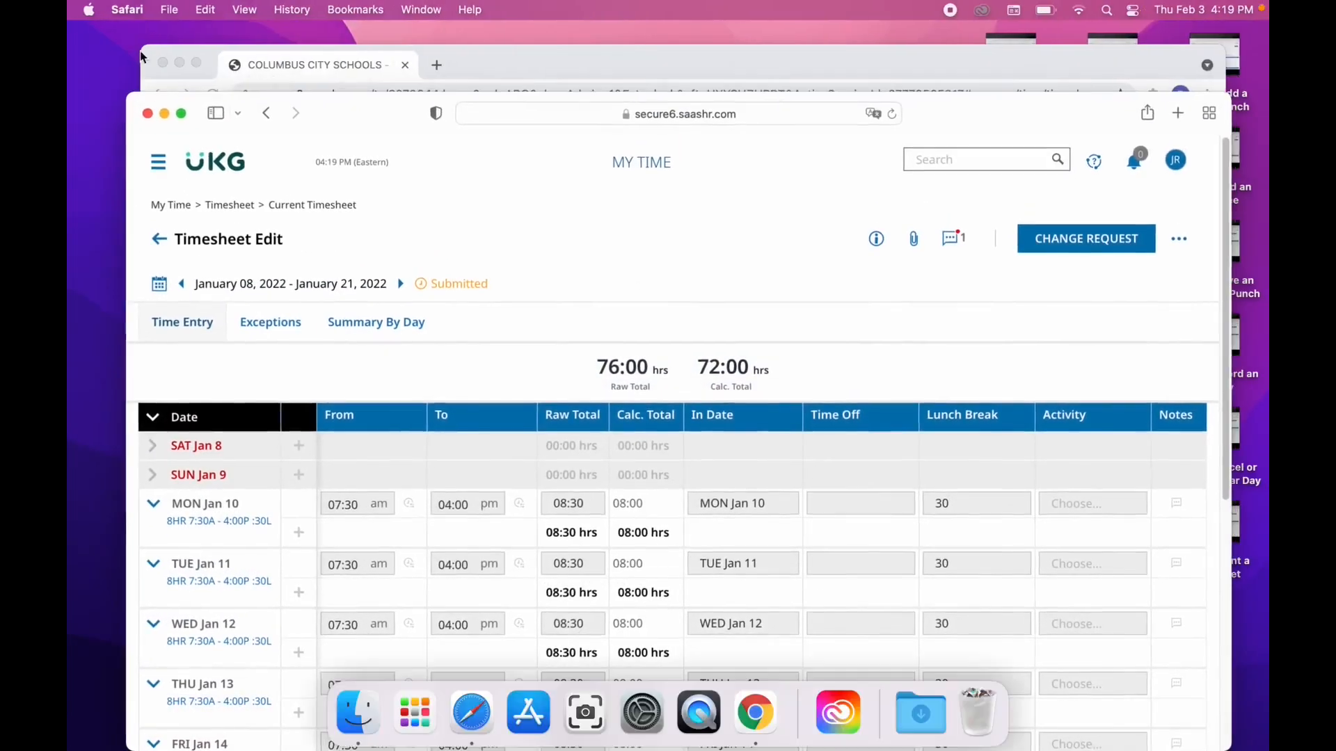
left_click(504, 66)
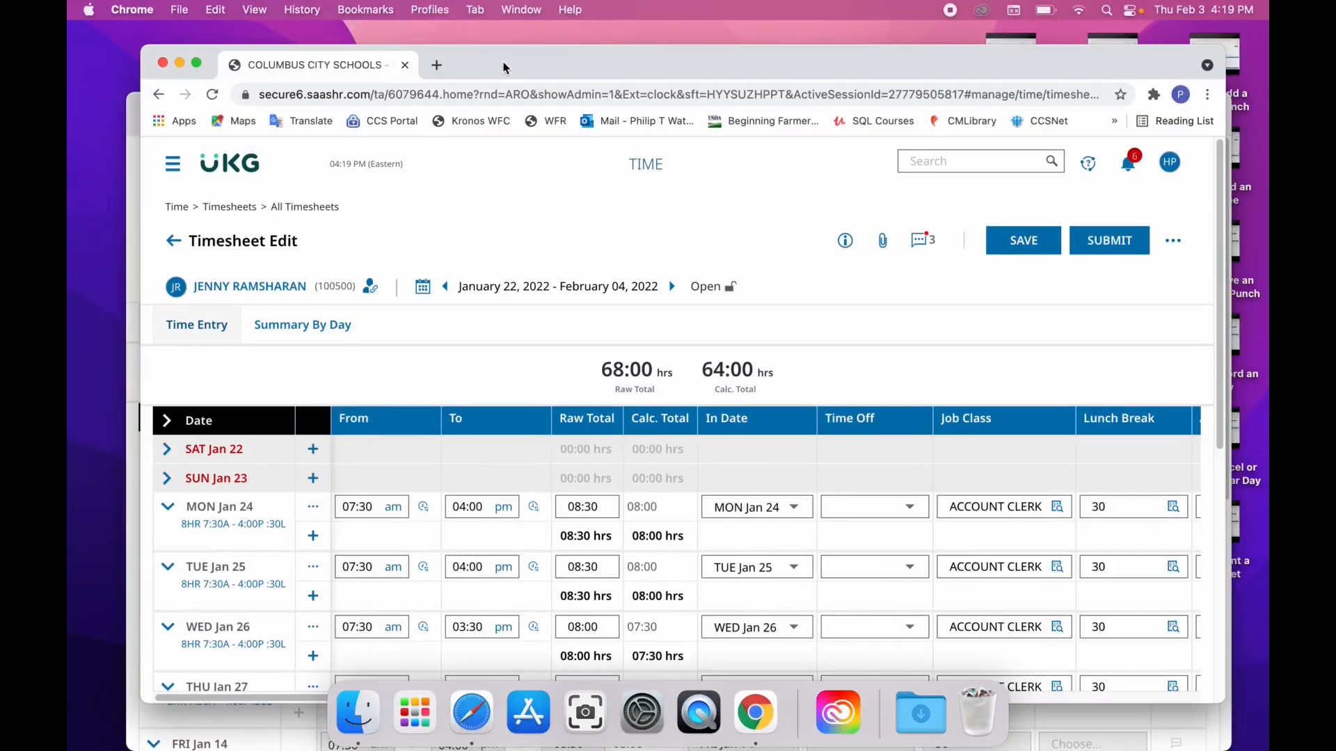
left_click(199, 64)
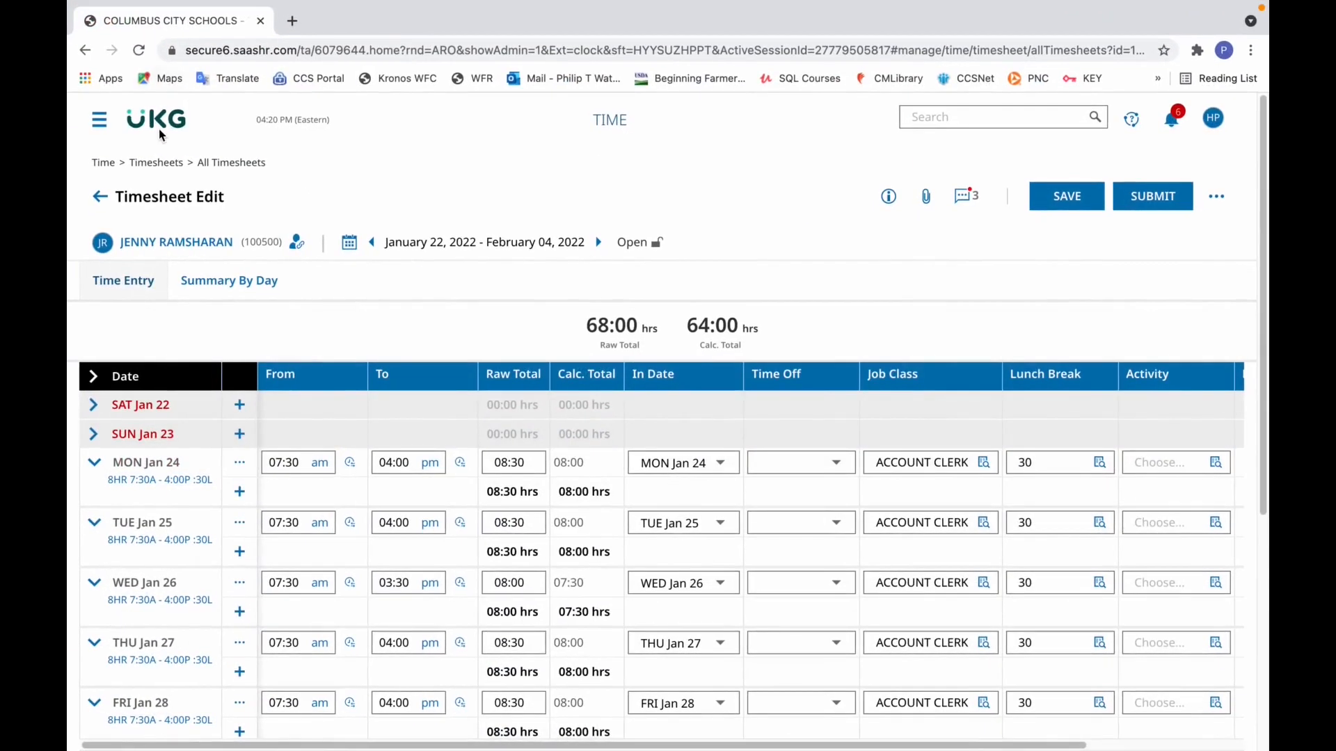
left_click(162, 132)
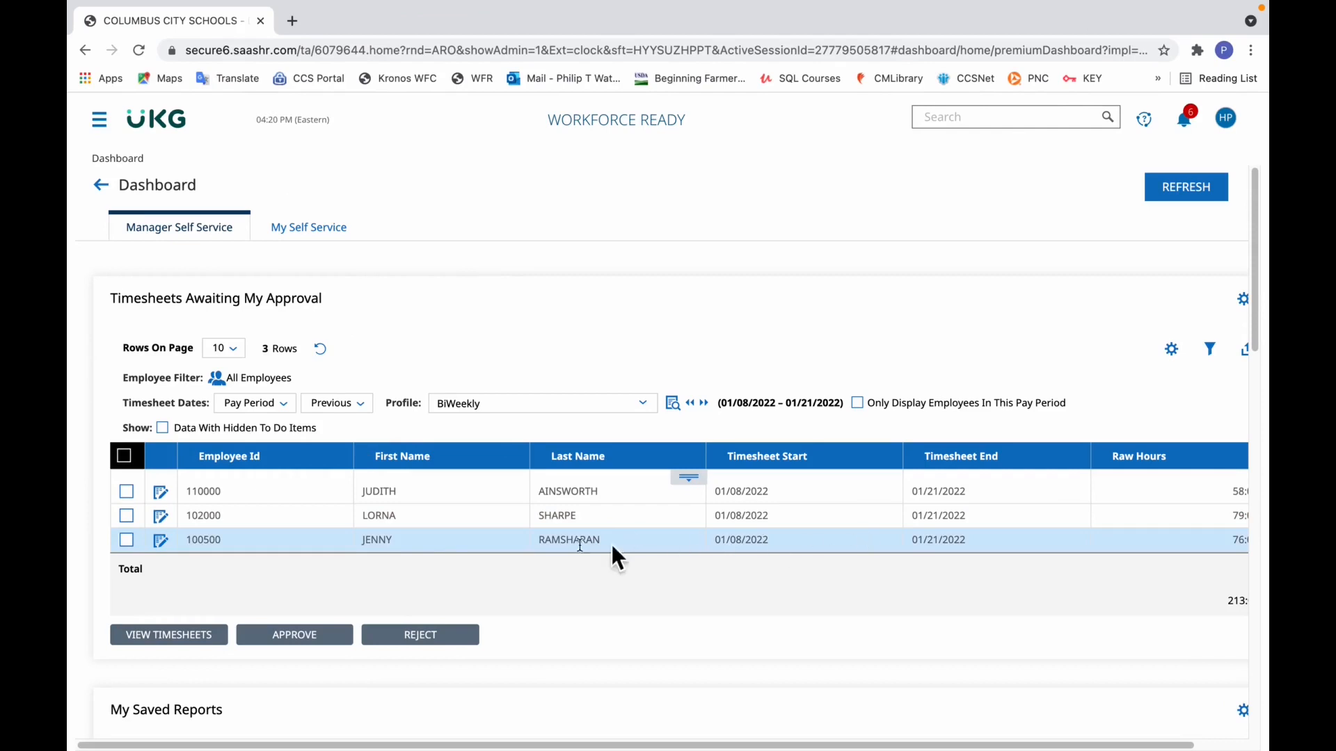
left_click(1185, 119)
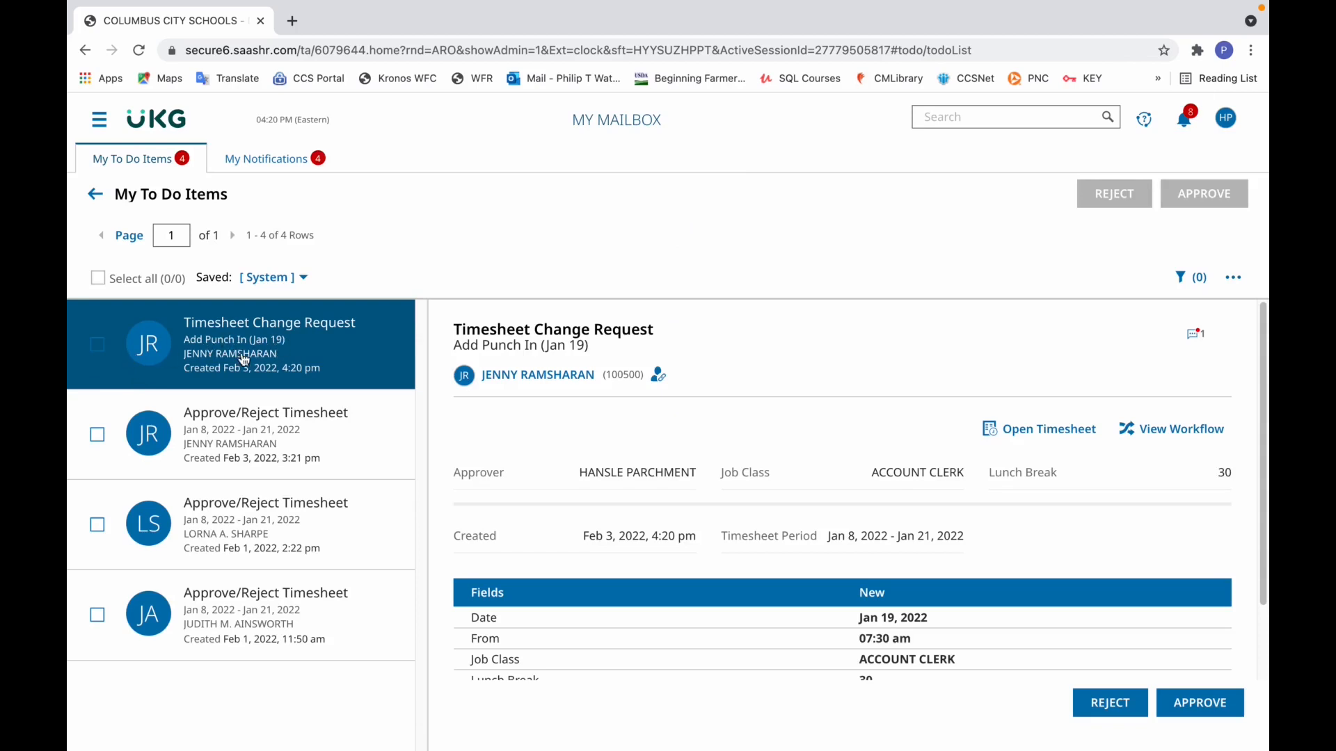
Select and approve the employee's Add Punch In (Jan 19) timesheet change request in the to-do items
left_click(96, 346)
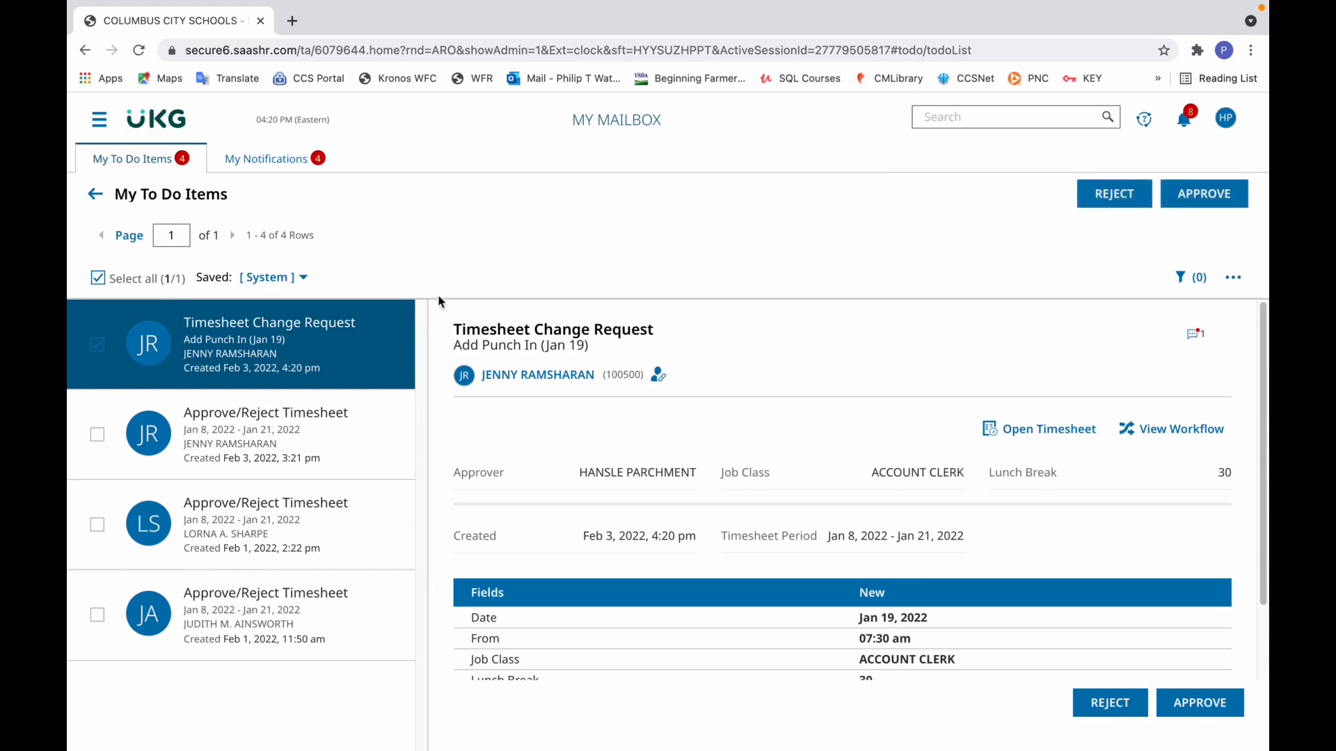
left_click(1226, 702)
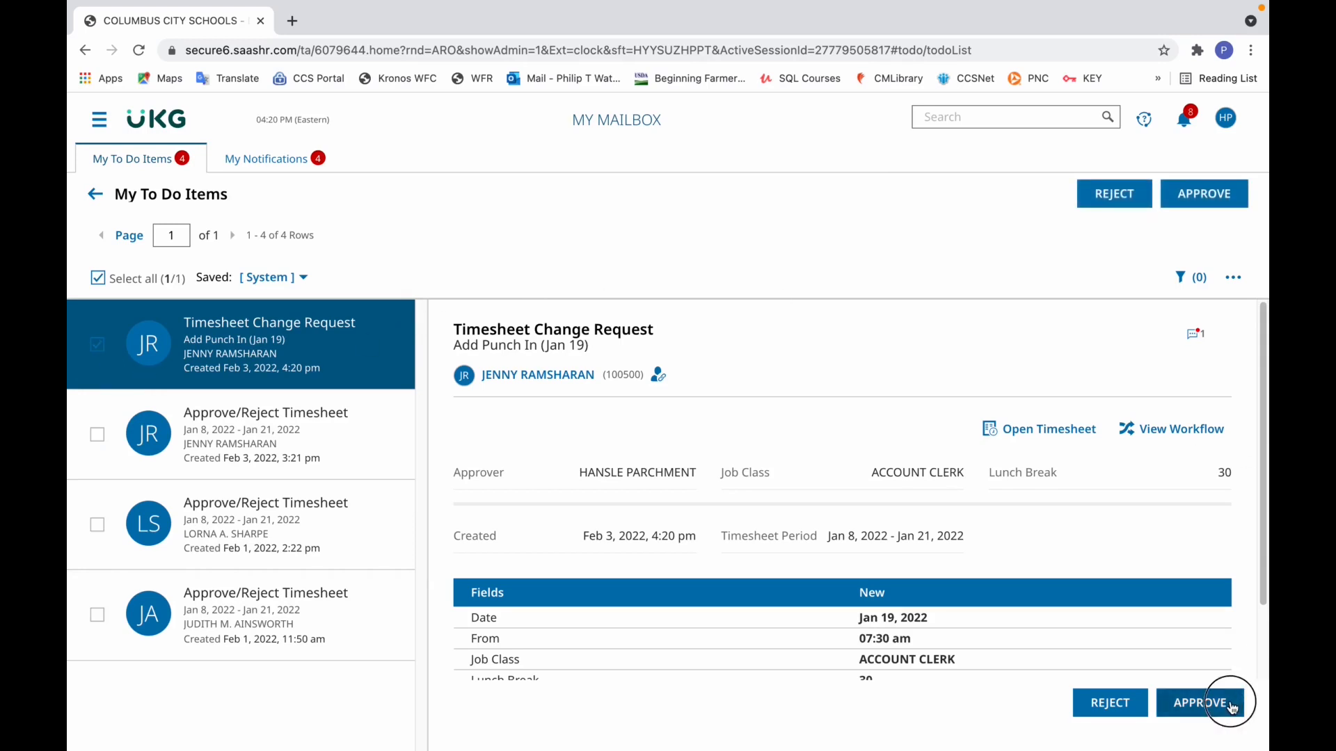
left_click(807, 534)
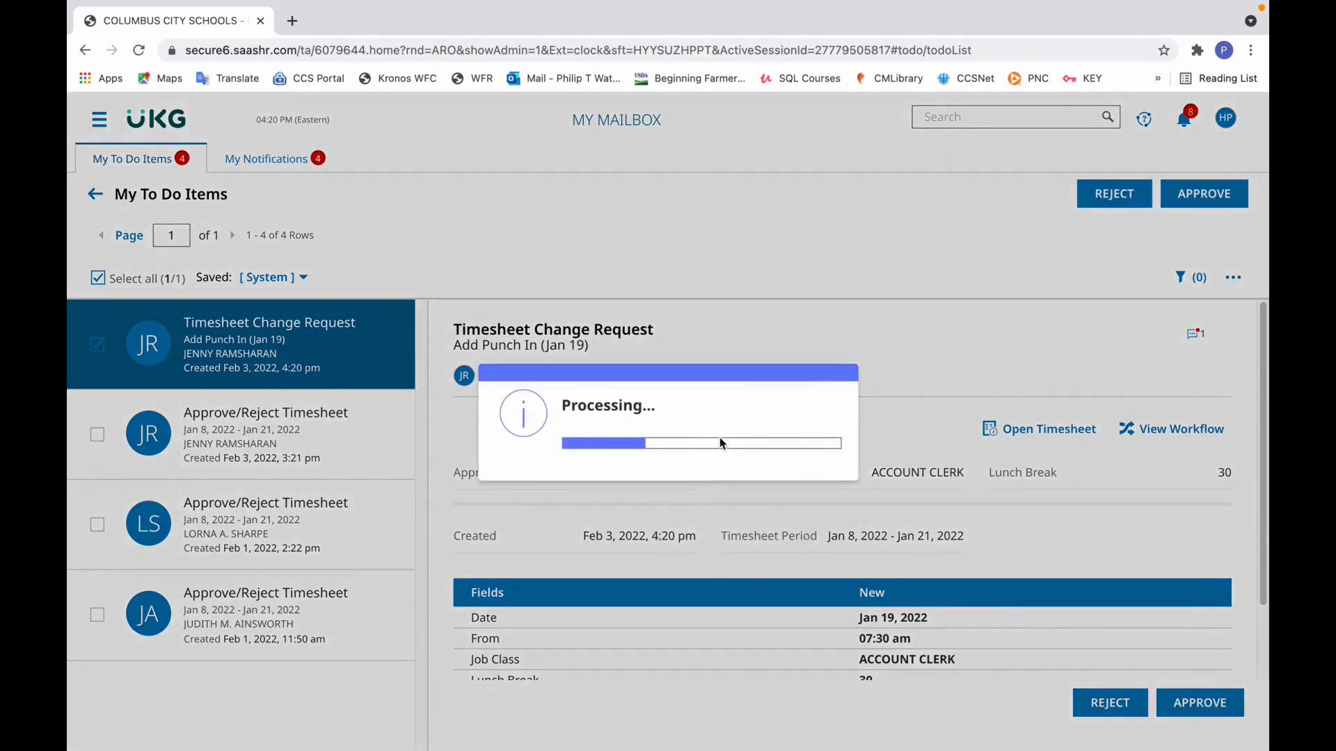
left_click(823, 462)
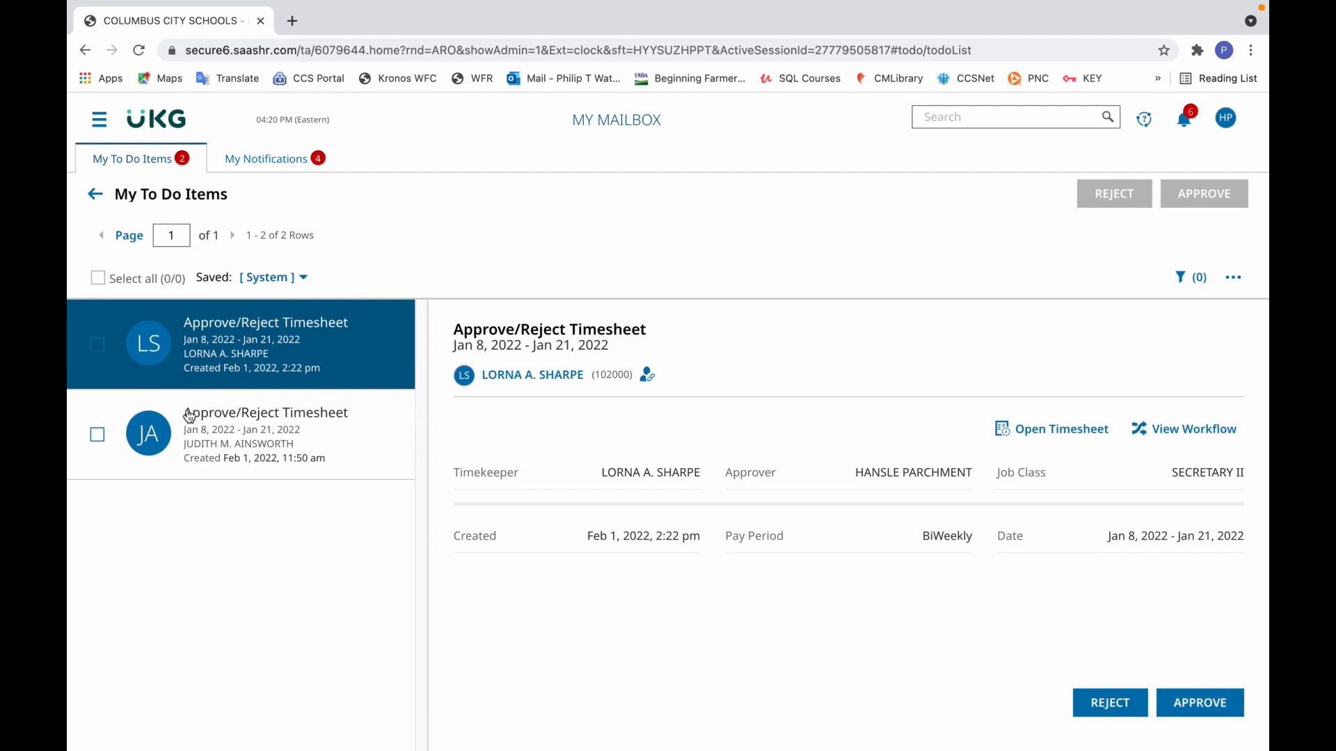
Return to the dashboard and run the Approval Report from My Saved Reports
left_click(182, 126)
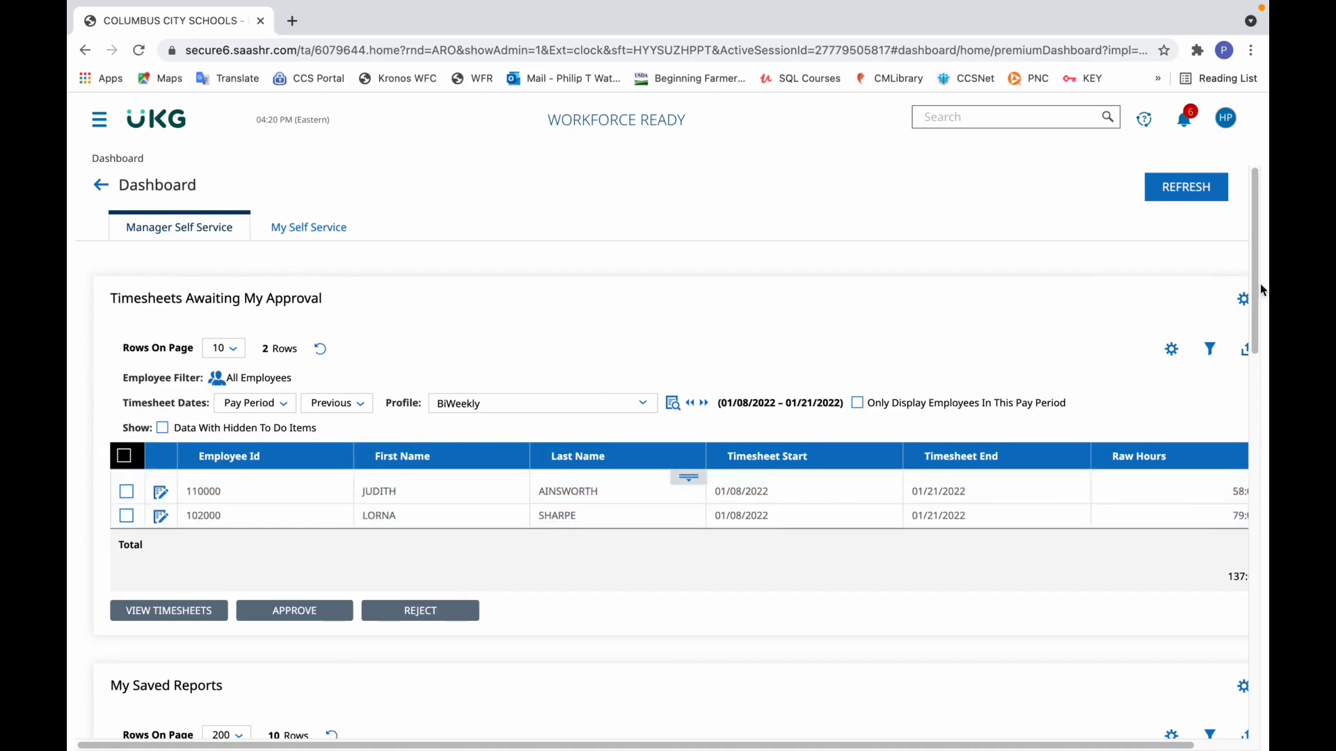
left_click_drag(1263, 291, 1261, 417)
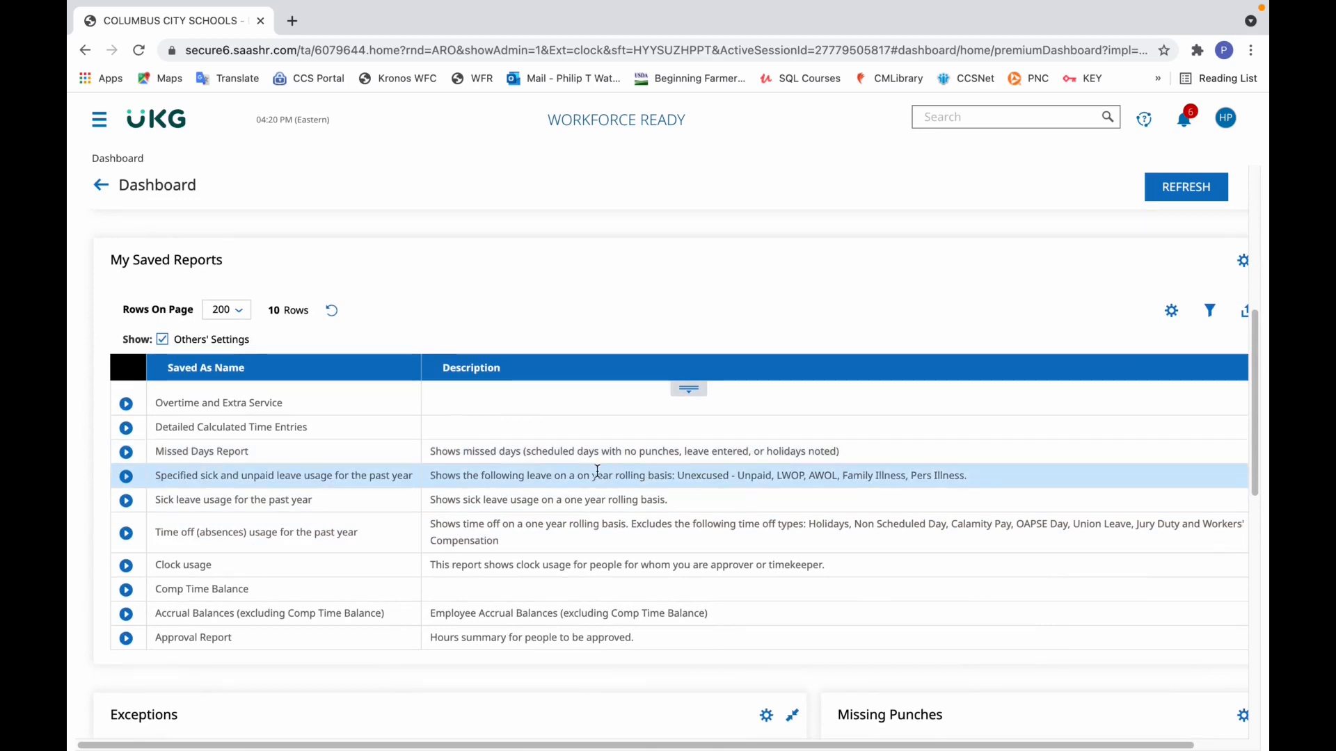
left_click(127, 638)
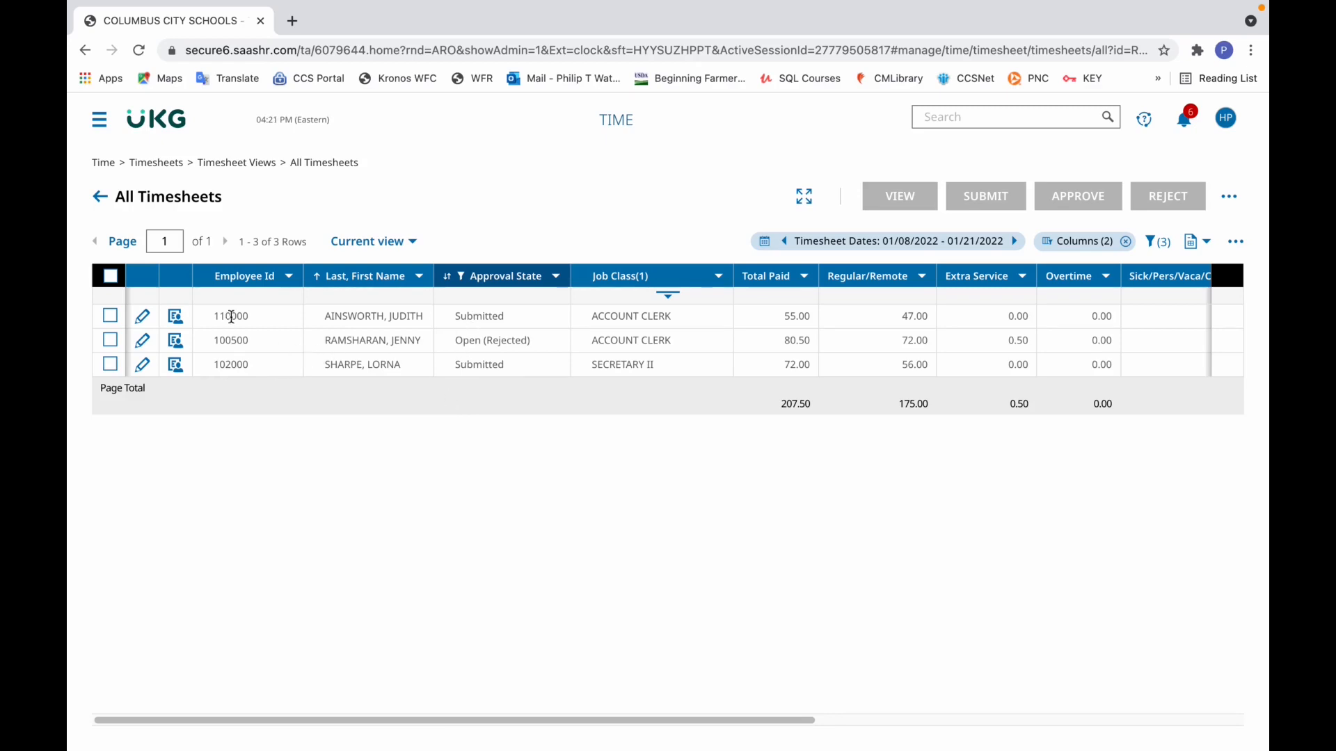
left_click(129, 124)
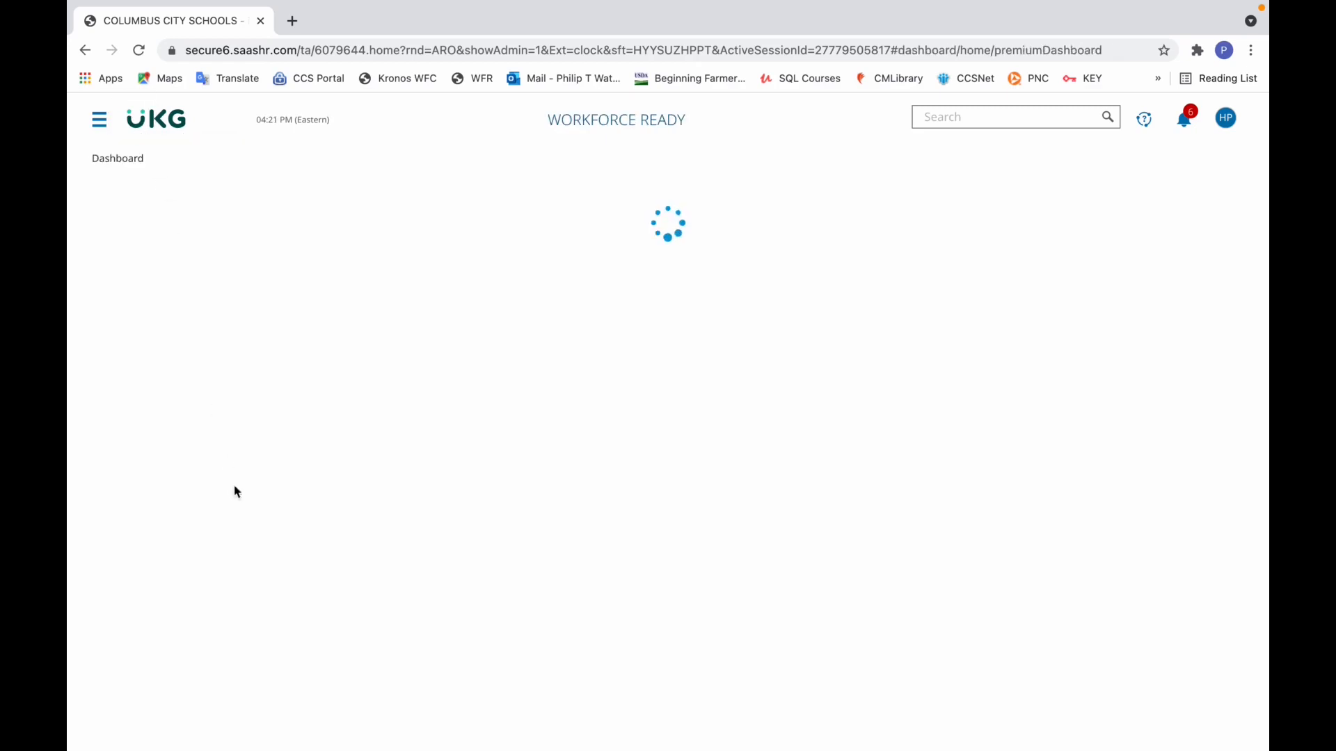
left_click_drag(1255, 240, 1268, 376)
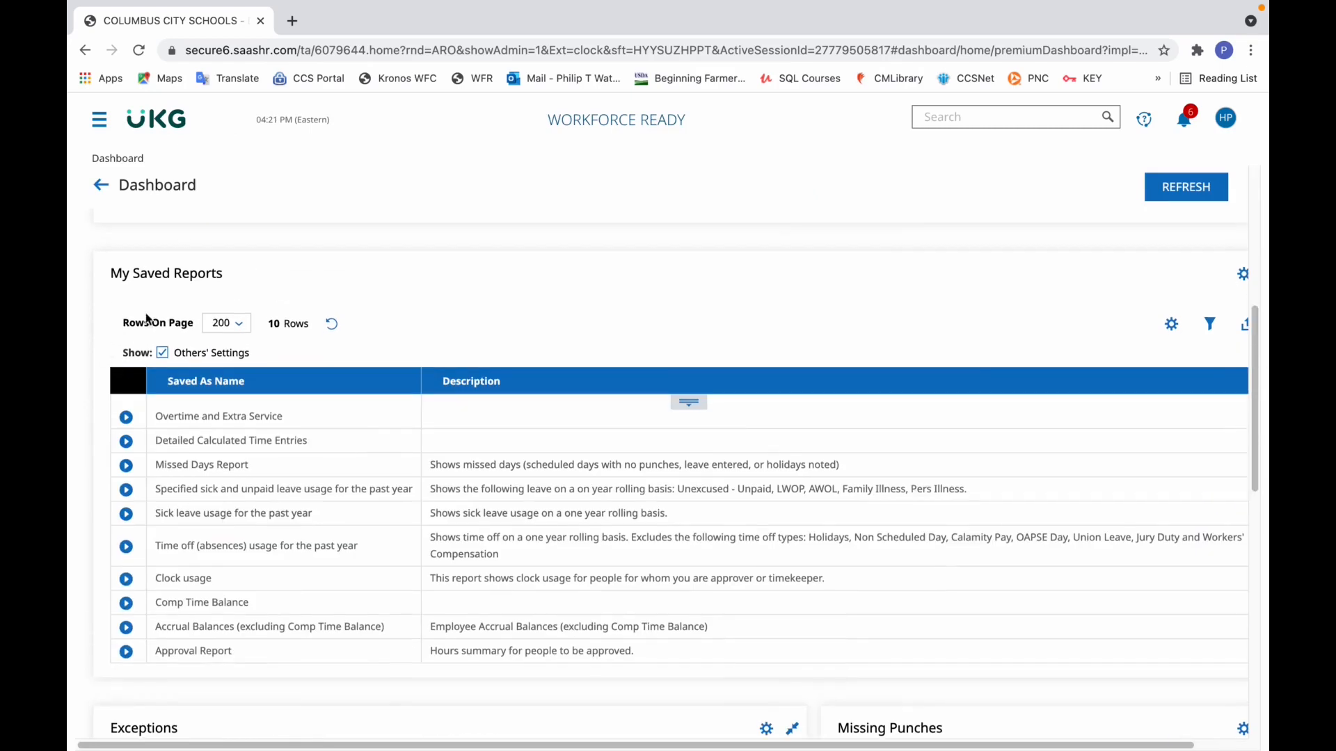
left_click(127, 653)
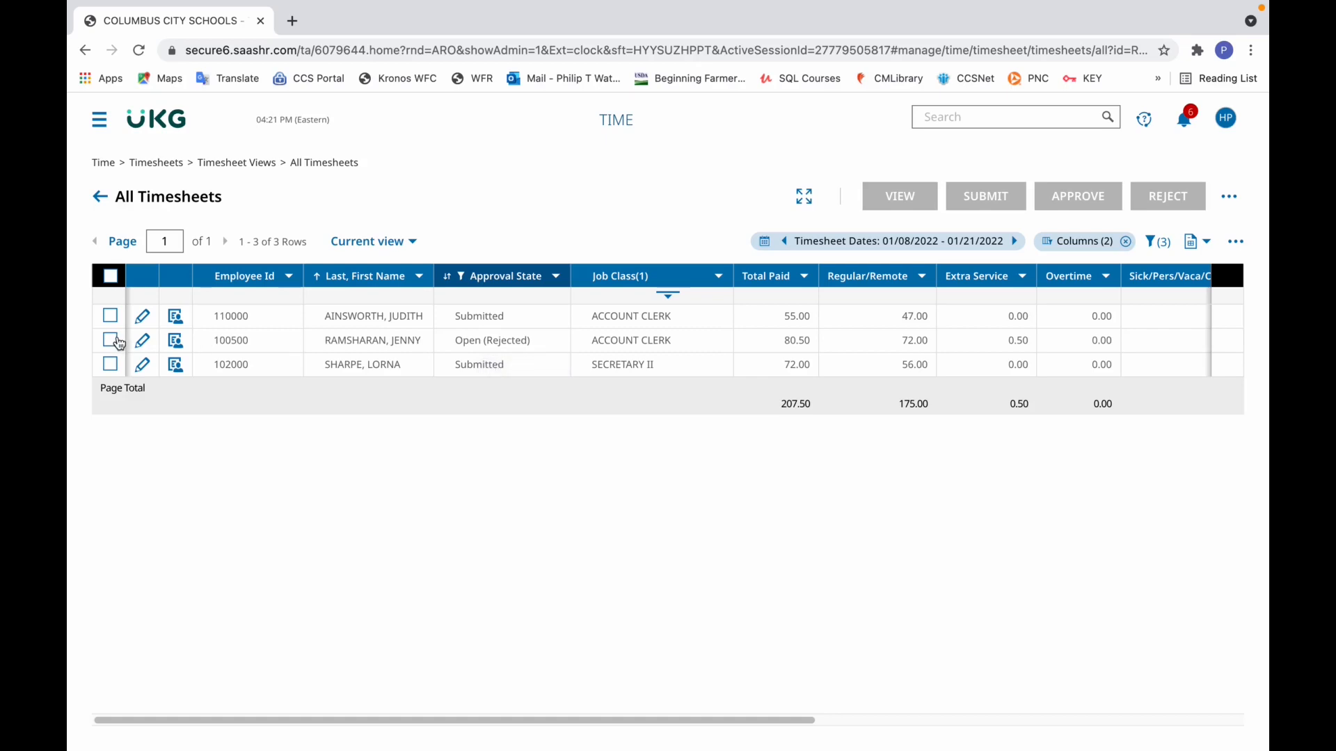
Submit the employee's Open (Rejected) timesheet for 01/08/2022 to 01/21/2022 for approval and confirm
left_click(110, 340)
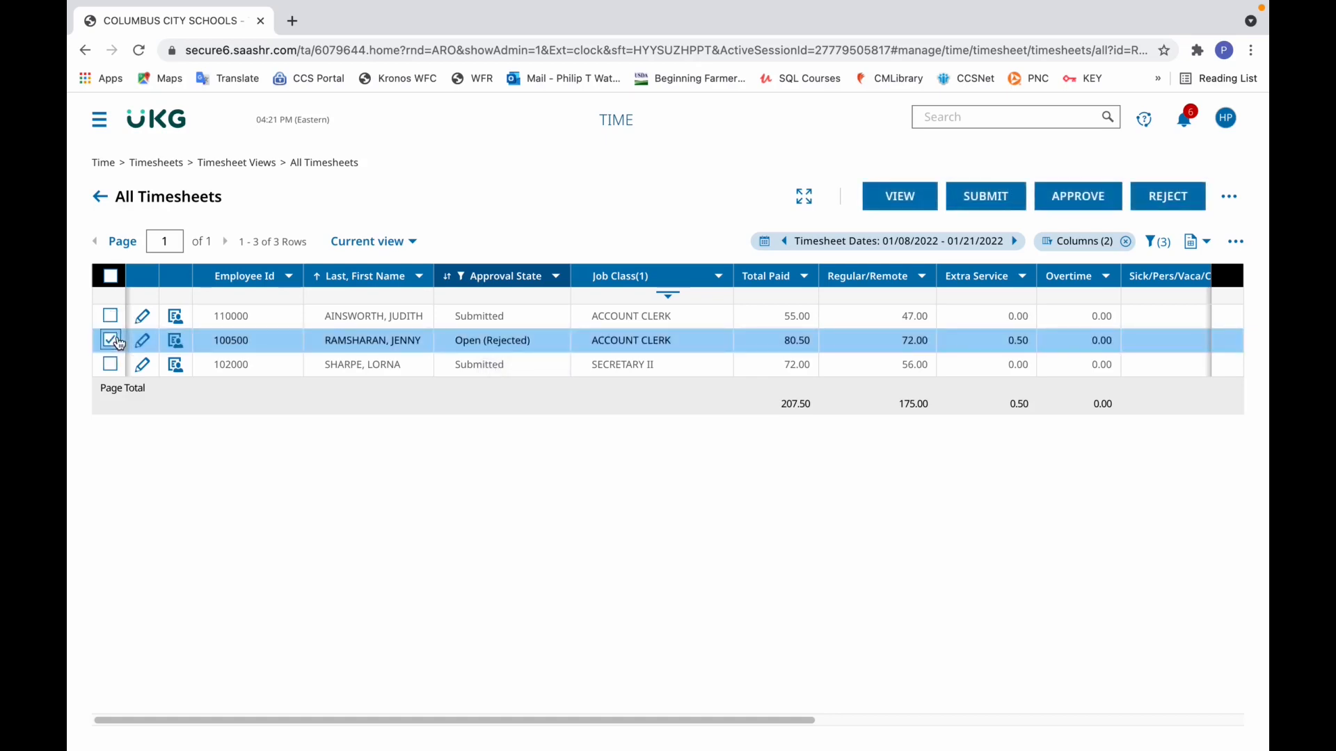
left_click(985, 195)
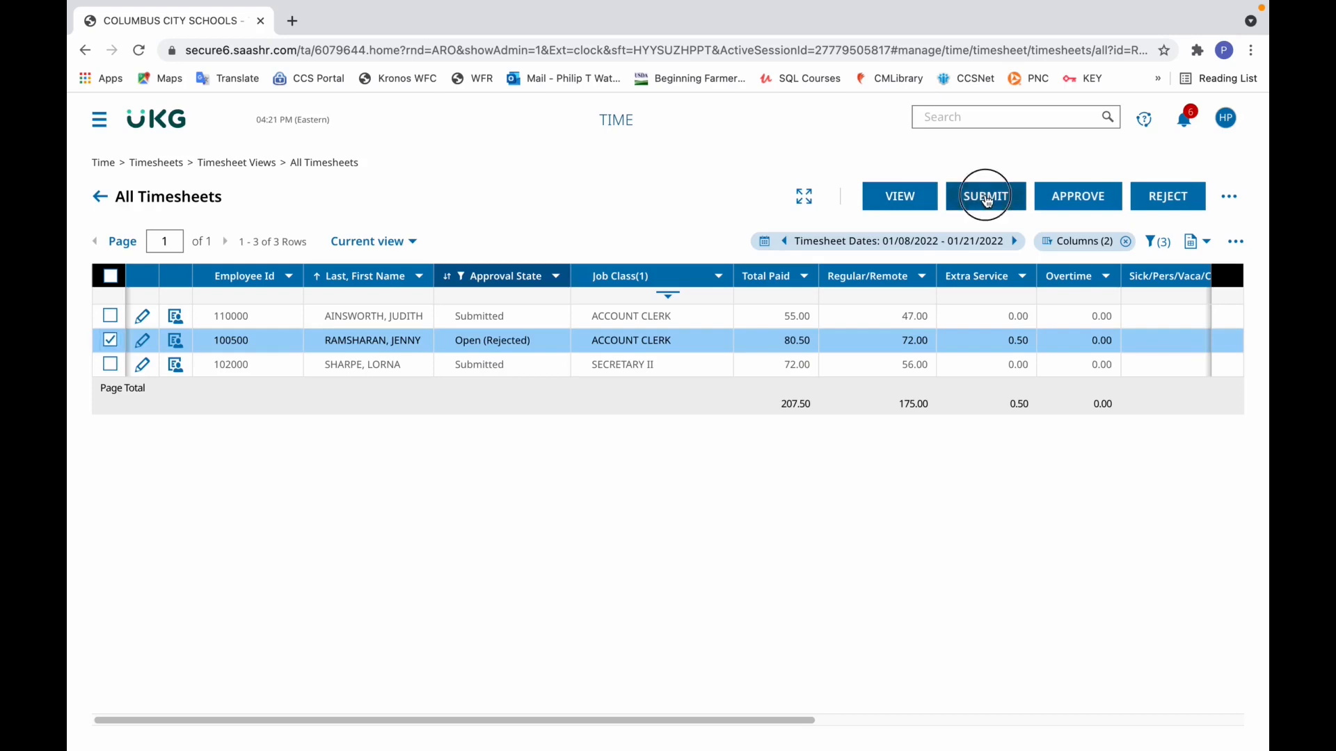
left_click(870, 542)
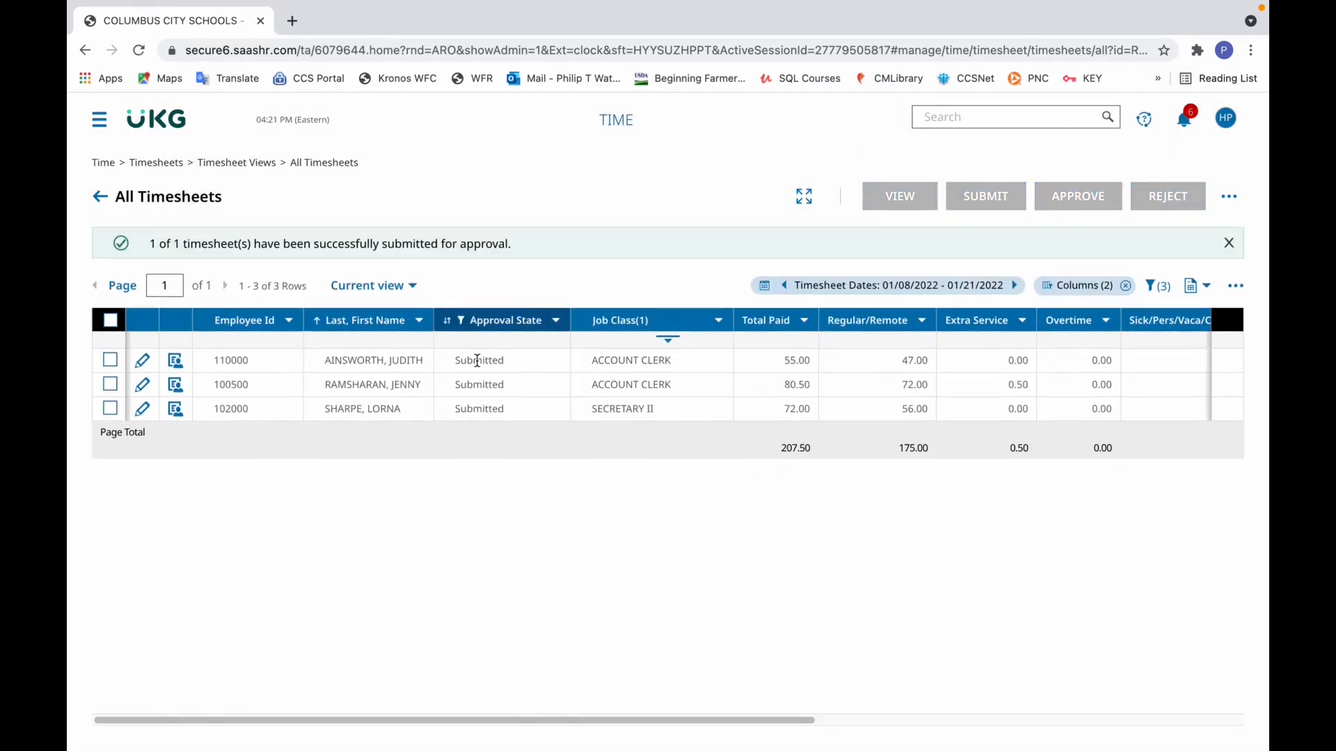
Check the manager's to-do items for the resubmitted timesheet and open that timesheet from the dashboard's Timesheets Awaiting My Approval
left_click(163, 127)
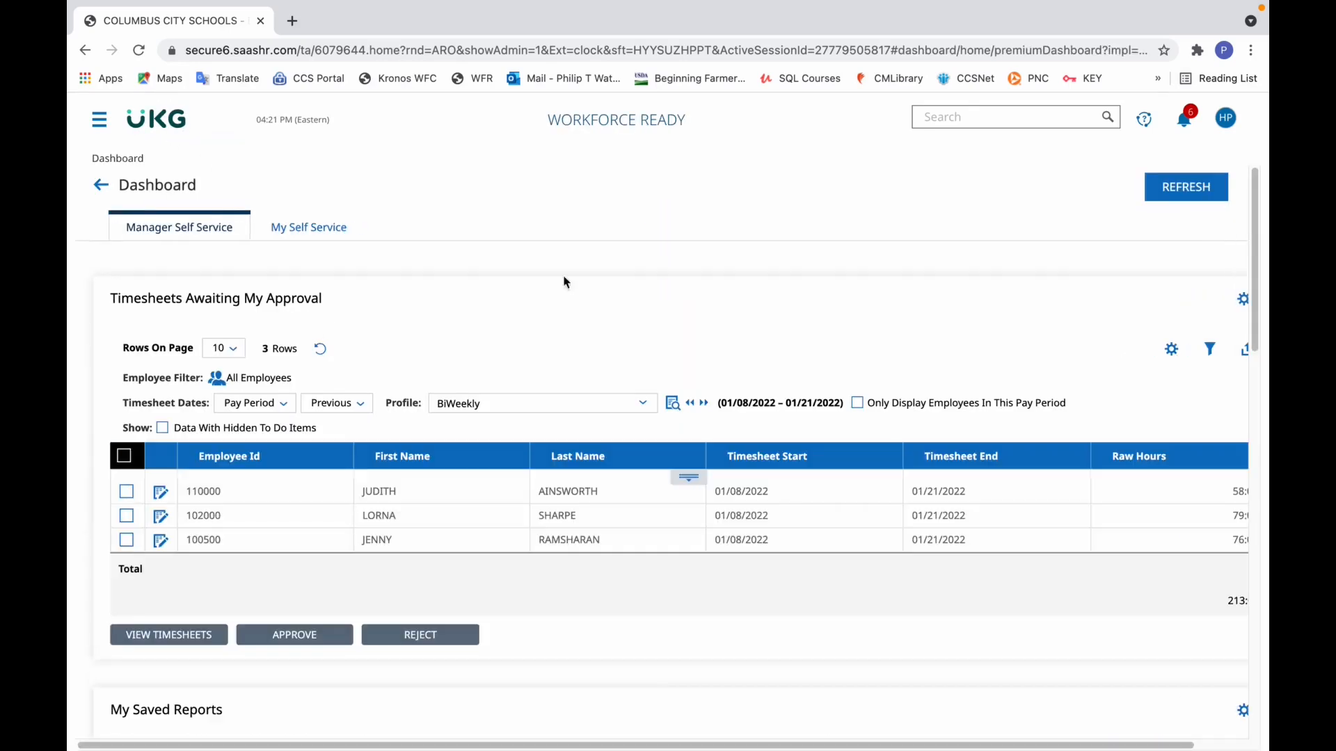
left_click(1183, 118)
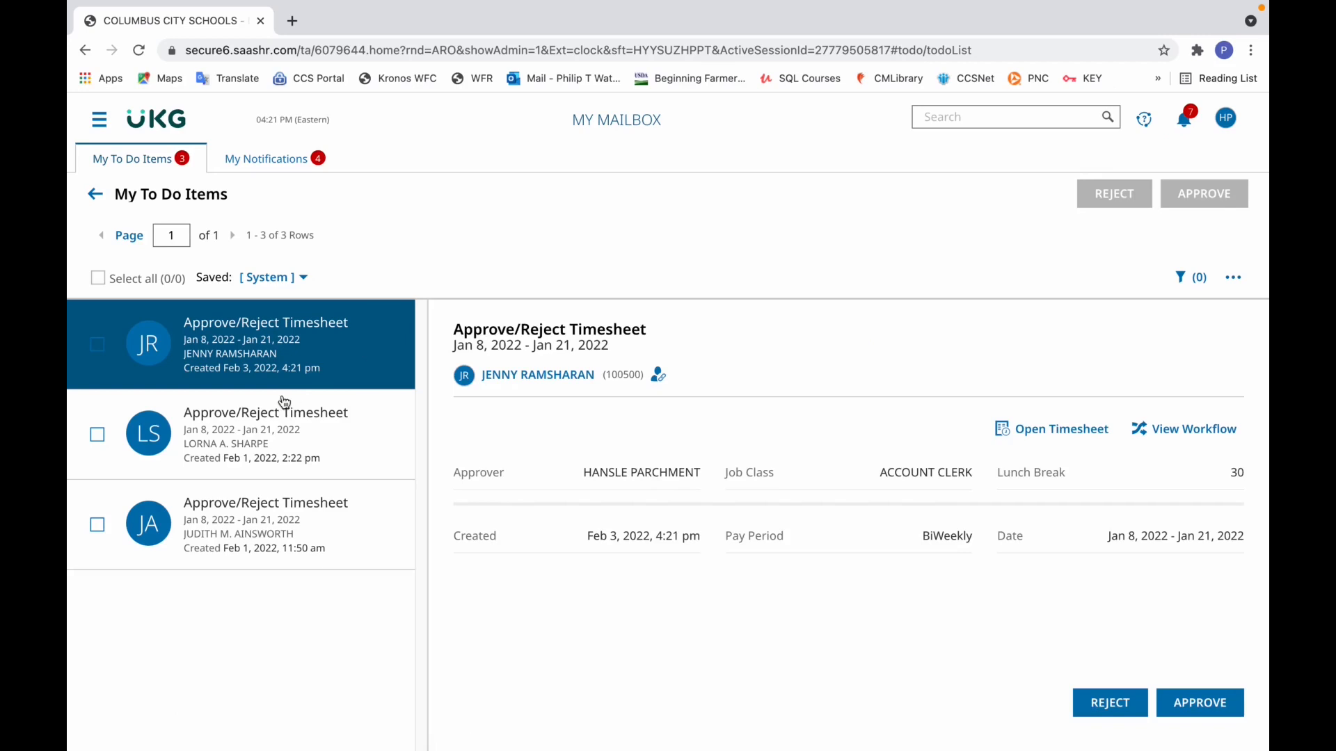
left_click(161, 131)
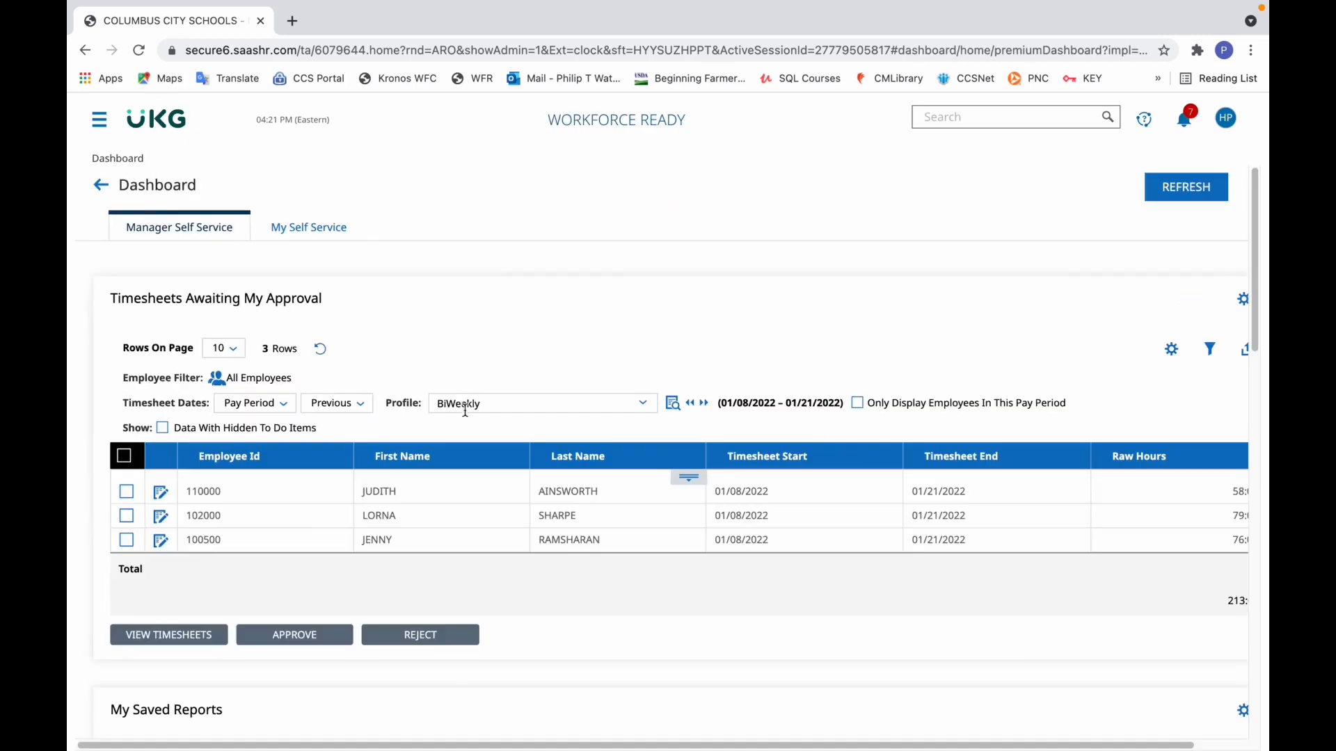
left_click(160, 542)
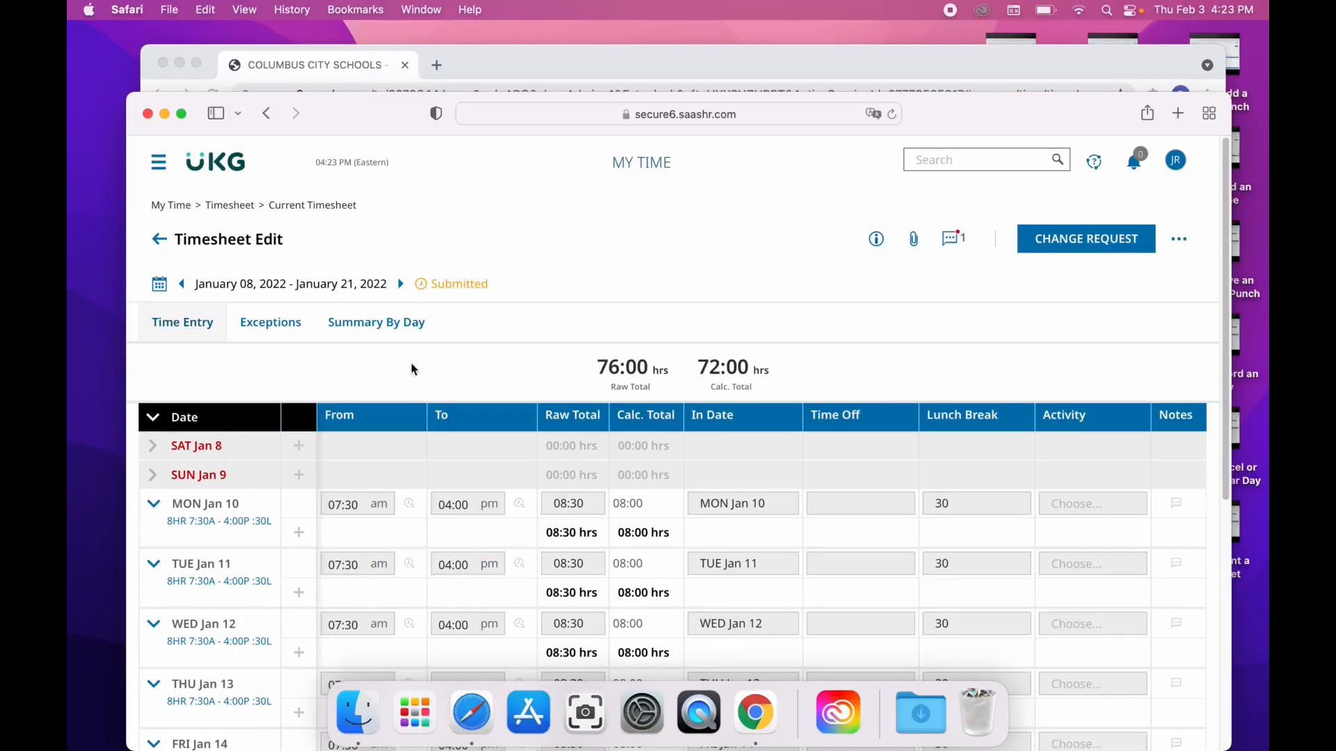
In the employee's full-screen Safari window, start a Modify Cost Center change request for Wed, Jan 26 on the January 22 to February 04, 2022 timesheet
left_click(401, 283)
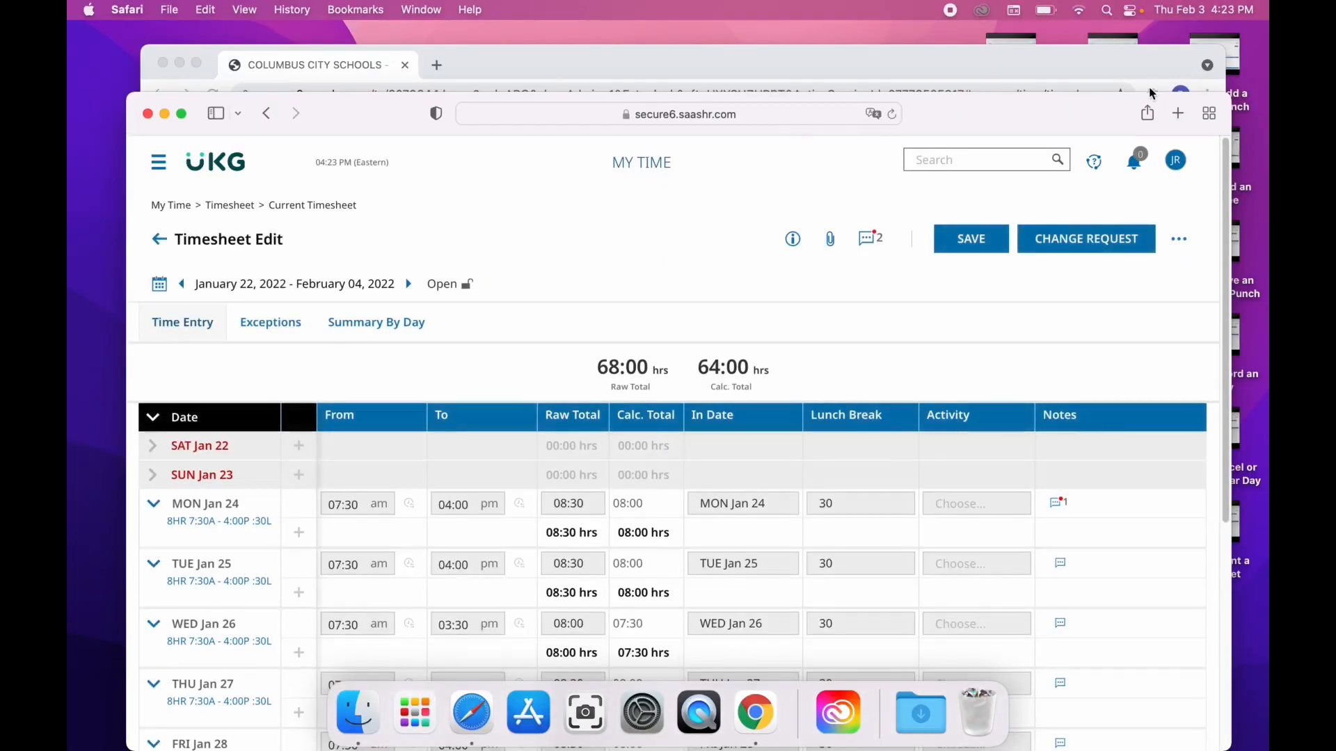
left_click(181, 114)
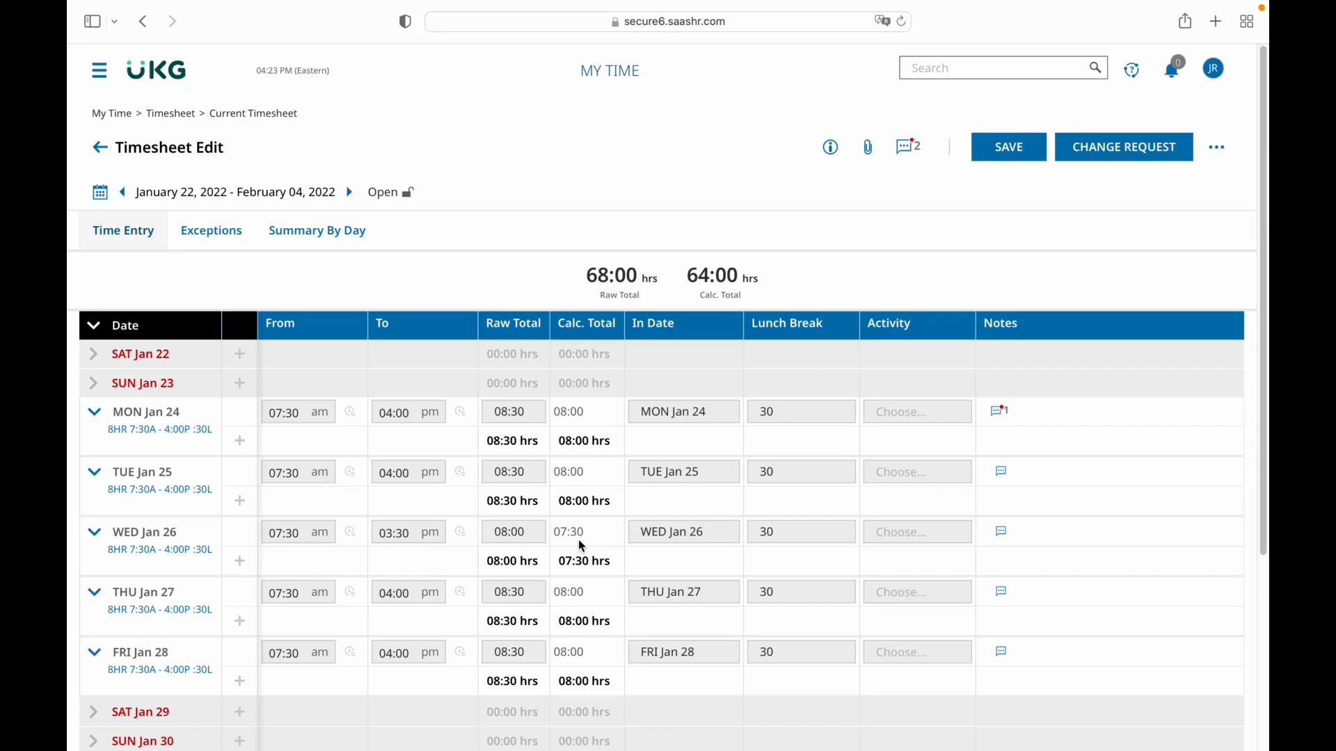
left_click(1124, 147)
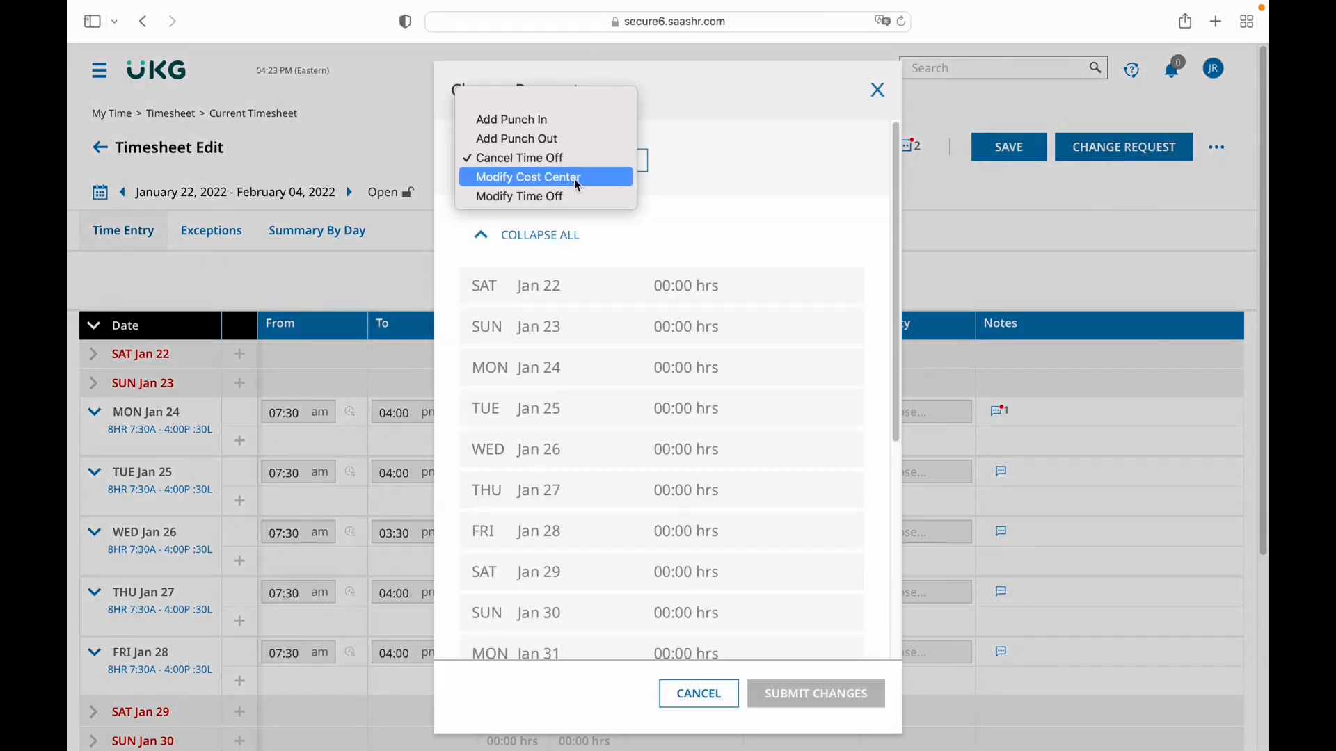
left_click(577, 178)
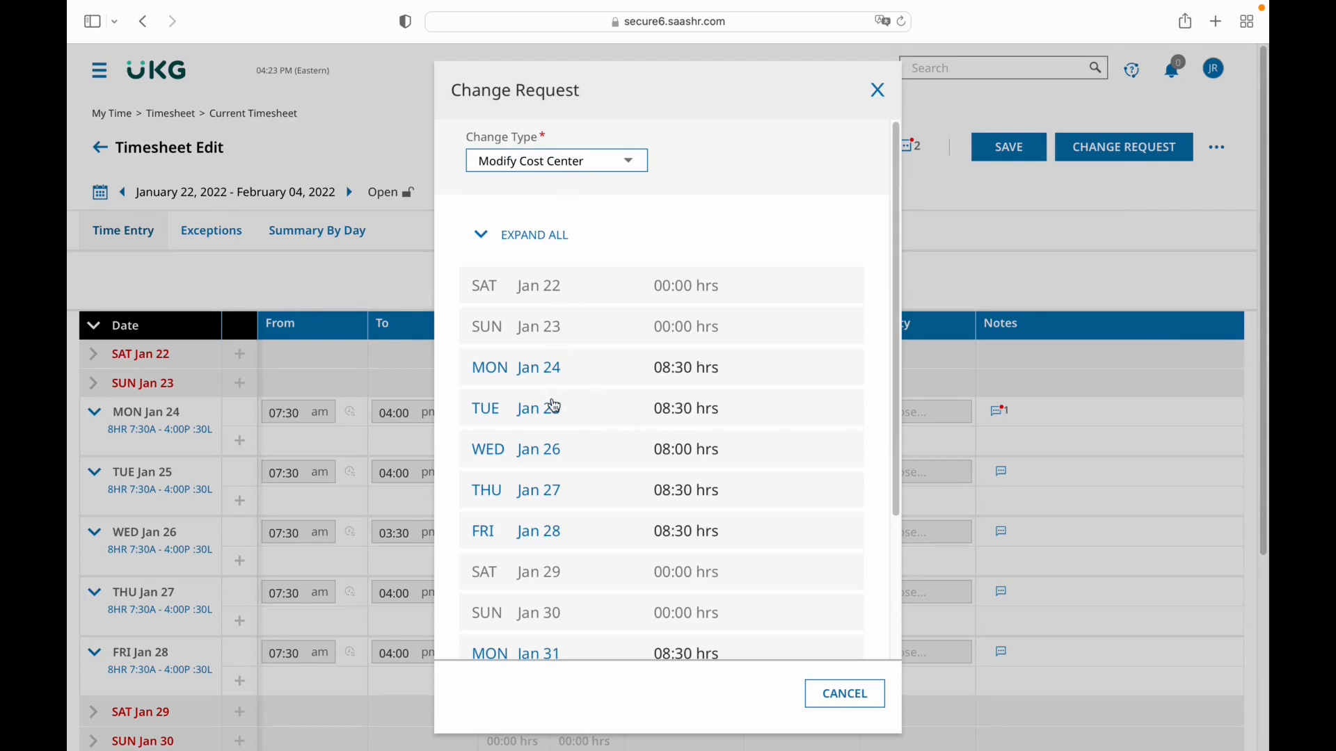
left_click(546, 453)
left_click(859, 507)
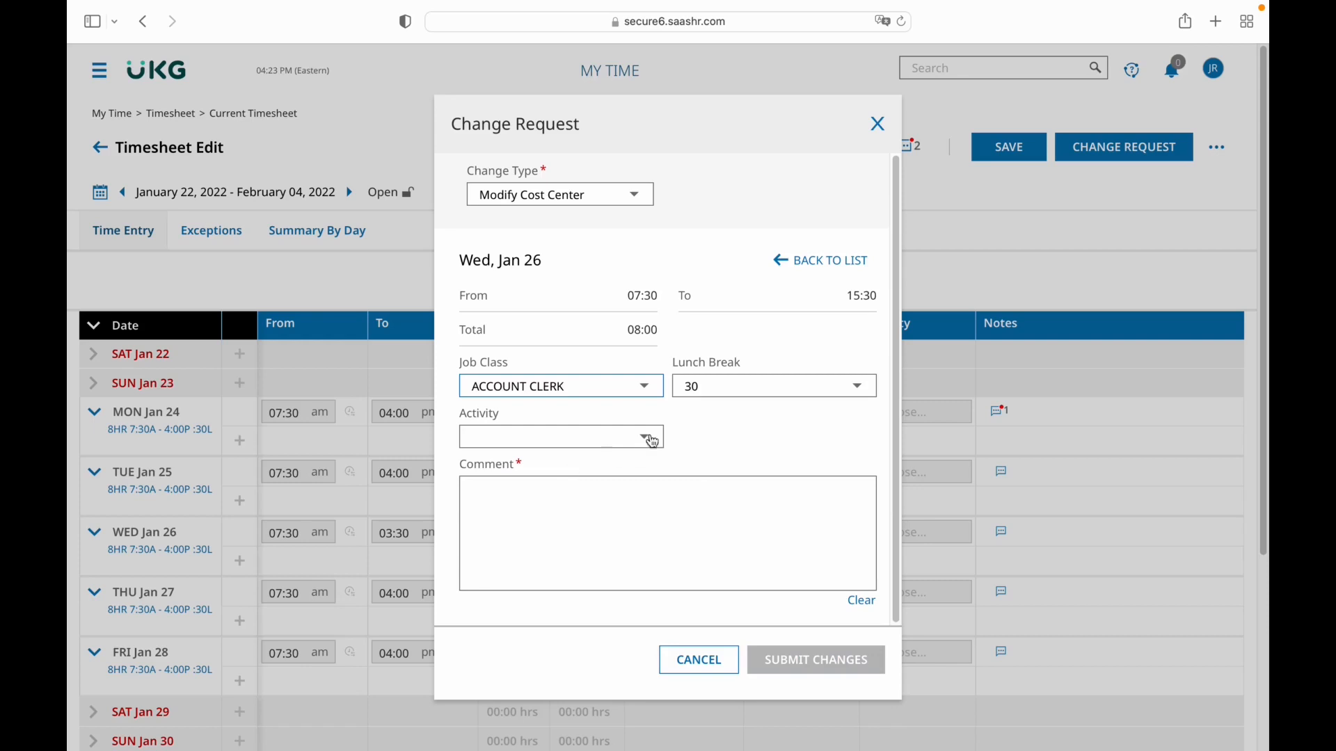
Set the request's lunch break to 0, add the comment "worked through lunch" and submit the changes
left_click(727, 392)
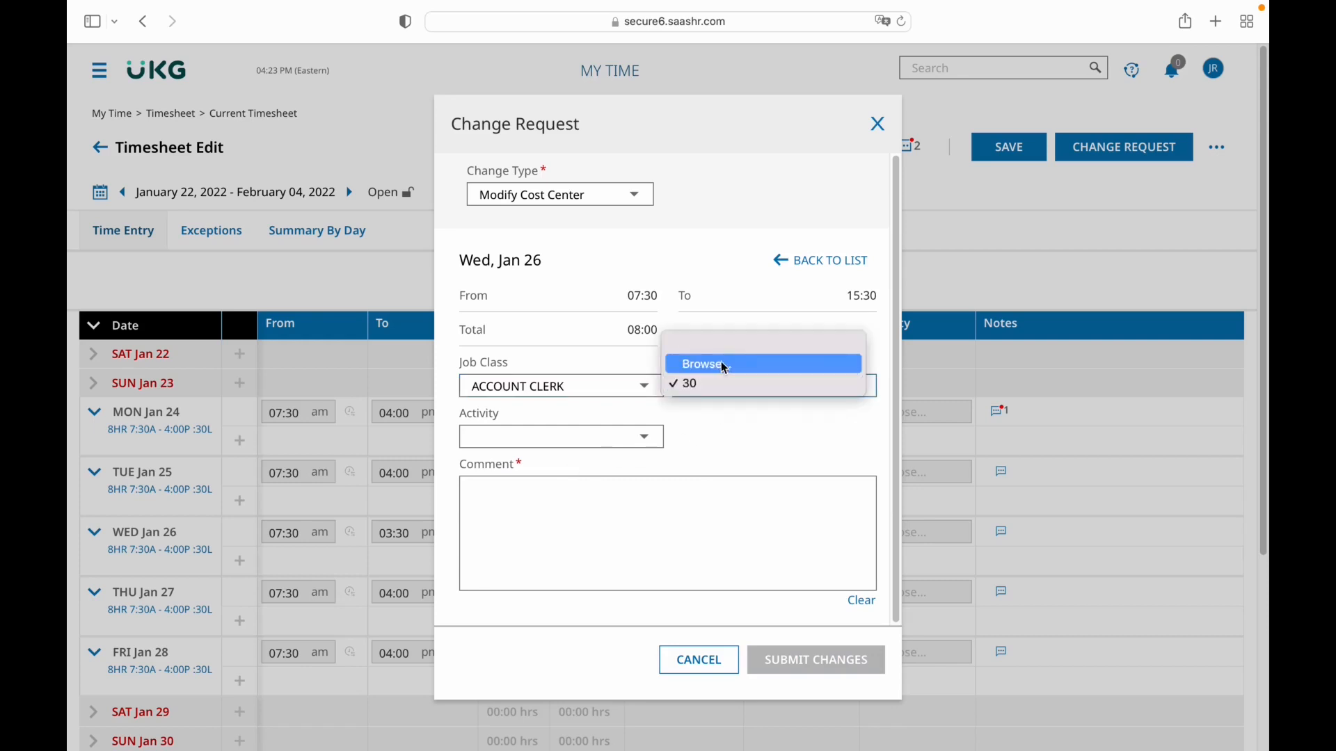
left_click(707, 364)
left_click(202, 319)
left_click(663, 508)
type("worked through lunch")
left_click(835, 661)
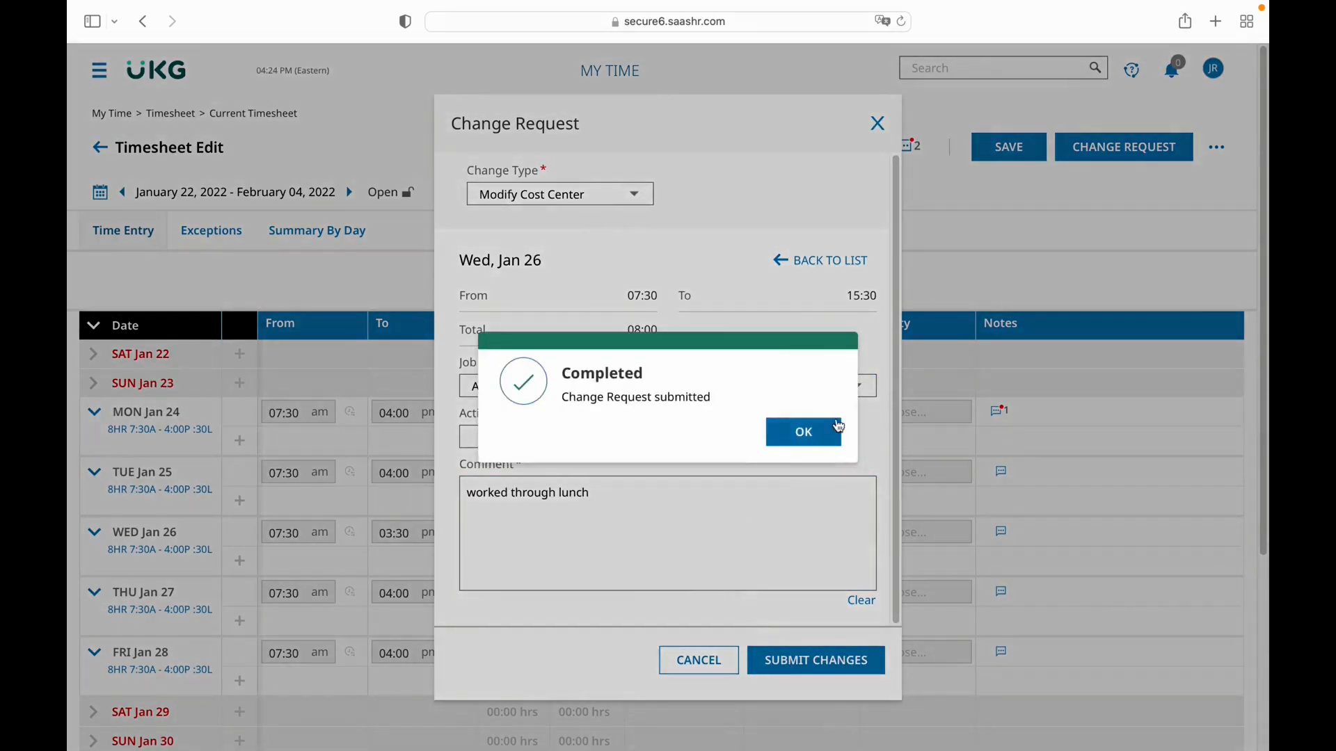
left_click(803, 432)
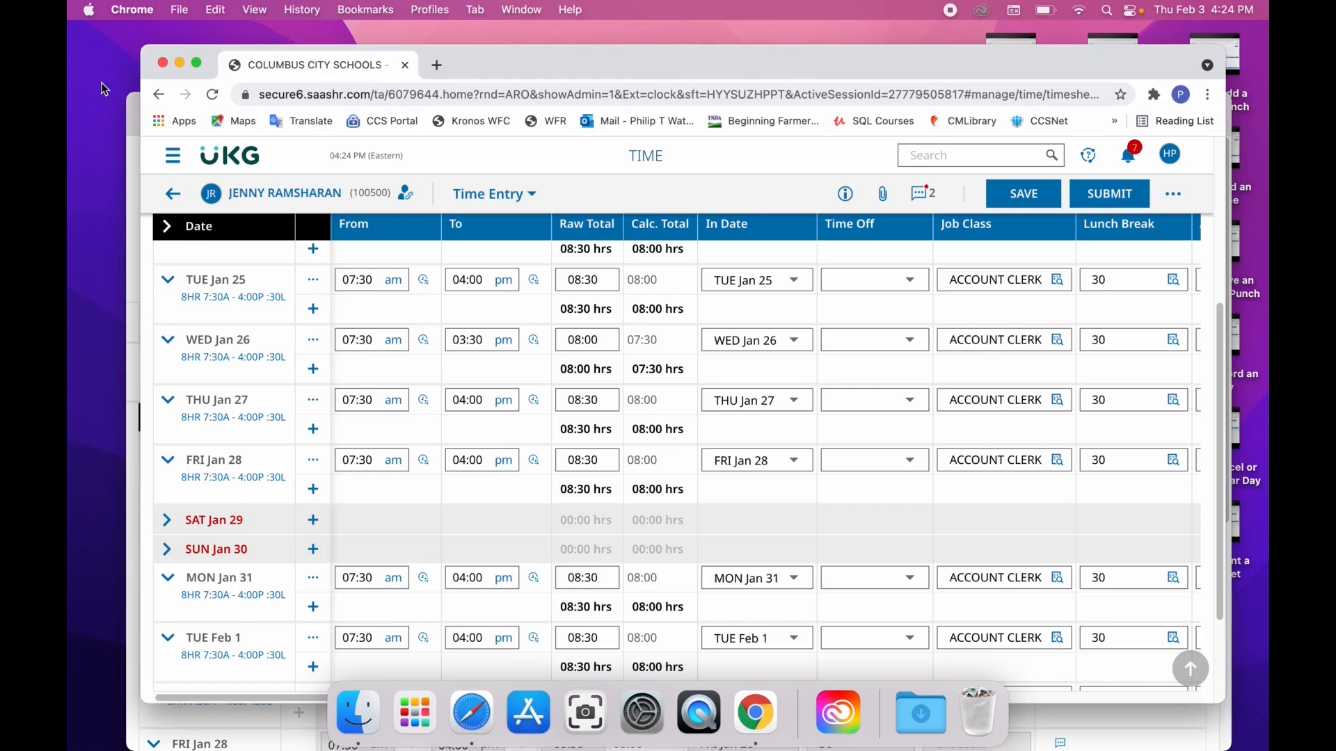
Put the manager's Chrome window in full screen and open the to-do items from the dashboard
left_click(197, 63)
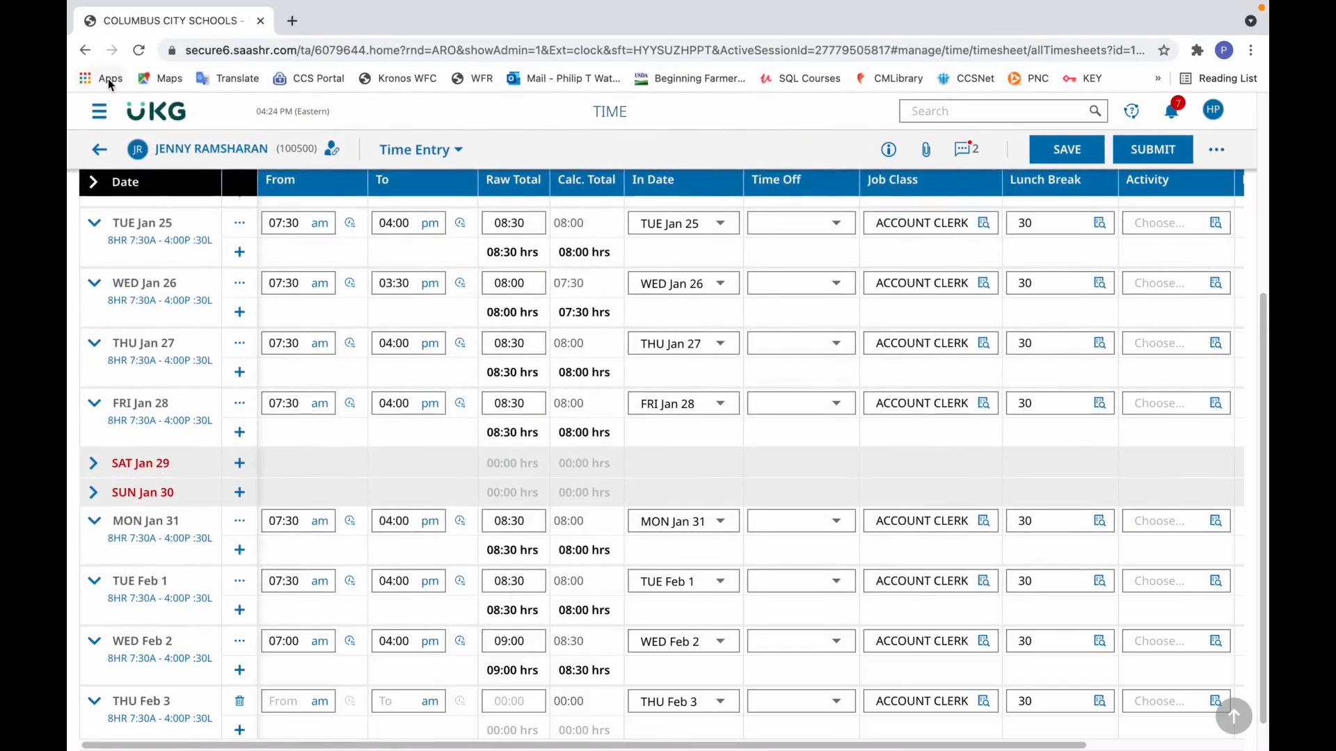
left_click(144, 115)
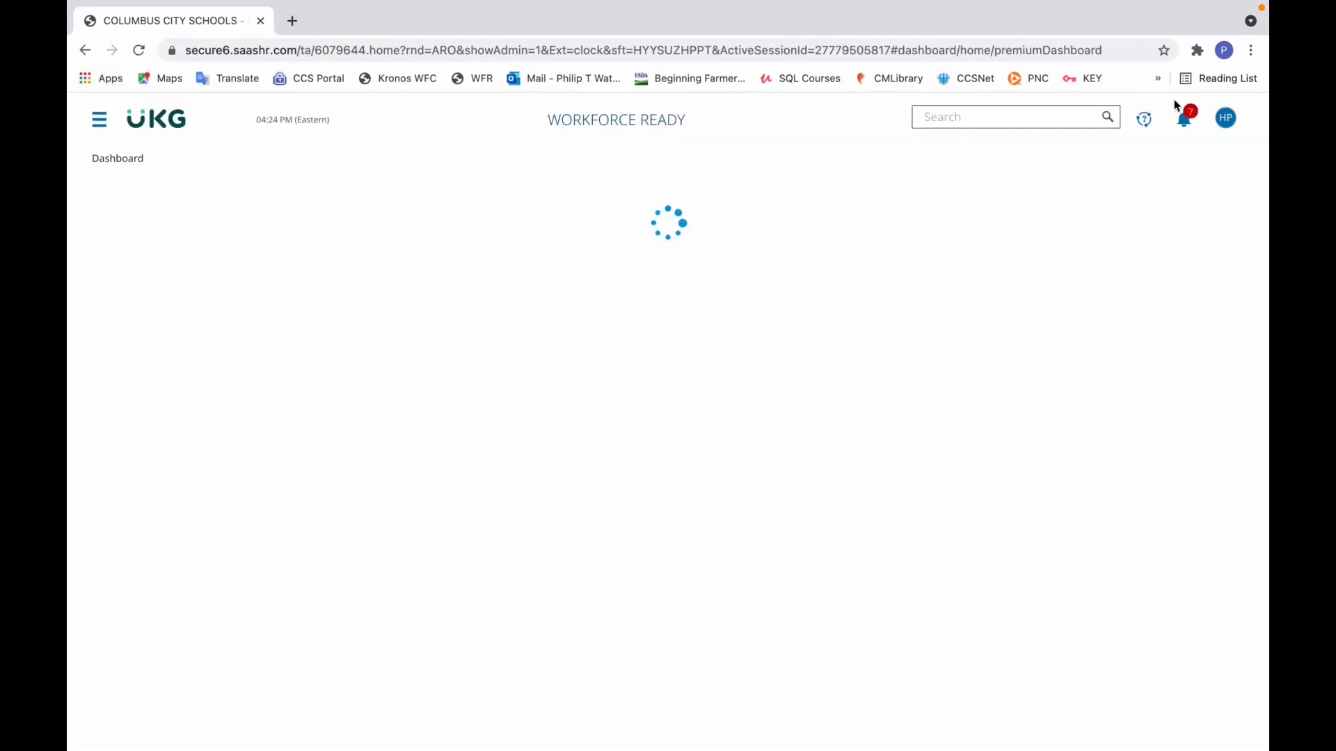
left_click(1185, 122)
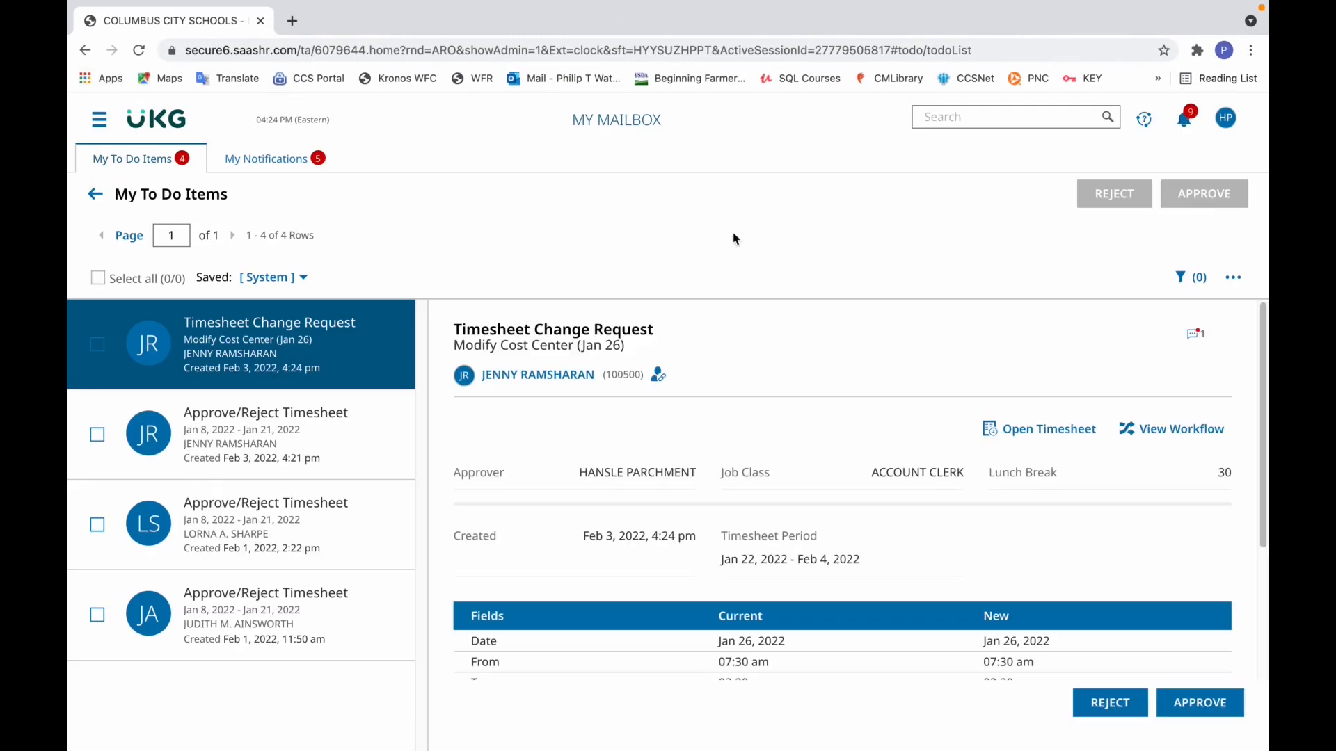
Review the fields of the Modify Cost Center (Jan 26) timesheet change request and approve it
left_click(106, 342)
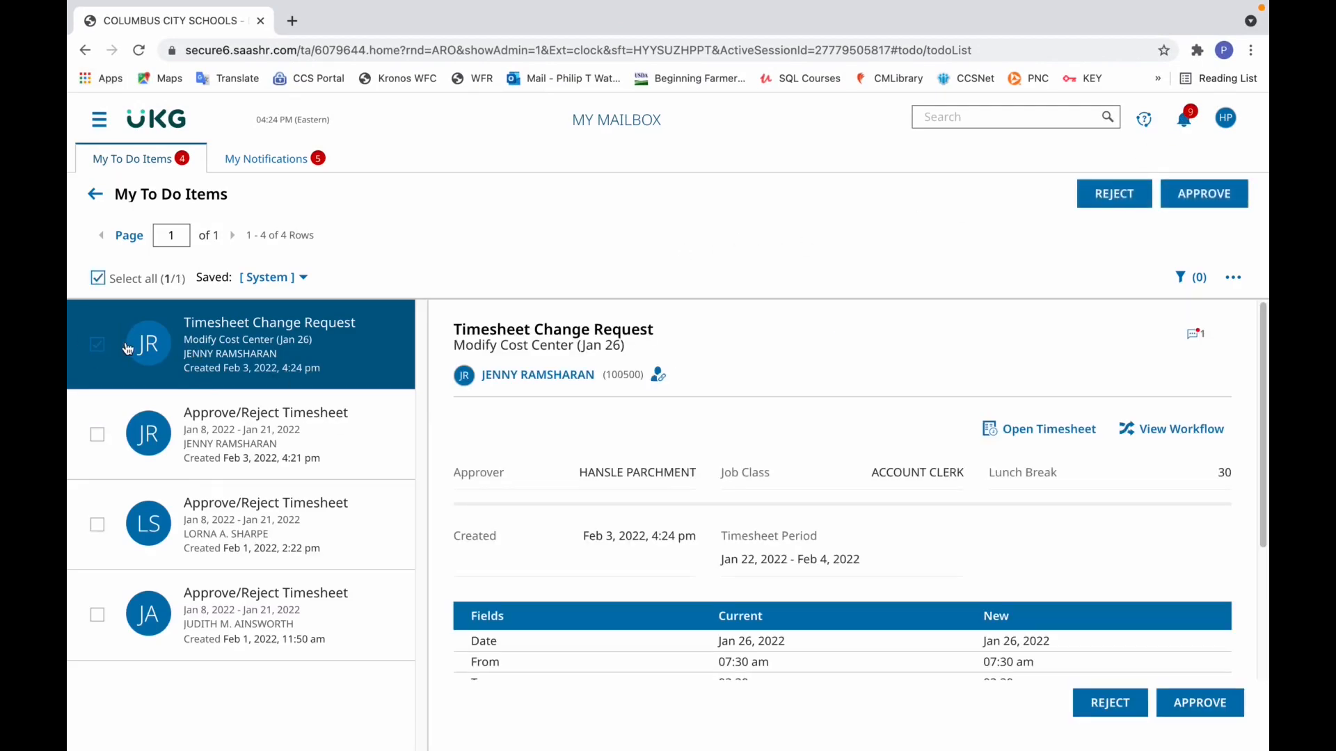
left_click_drag(1259, 390, 1263, 518)
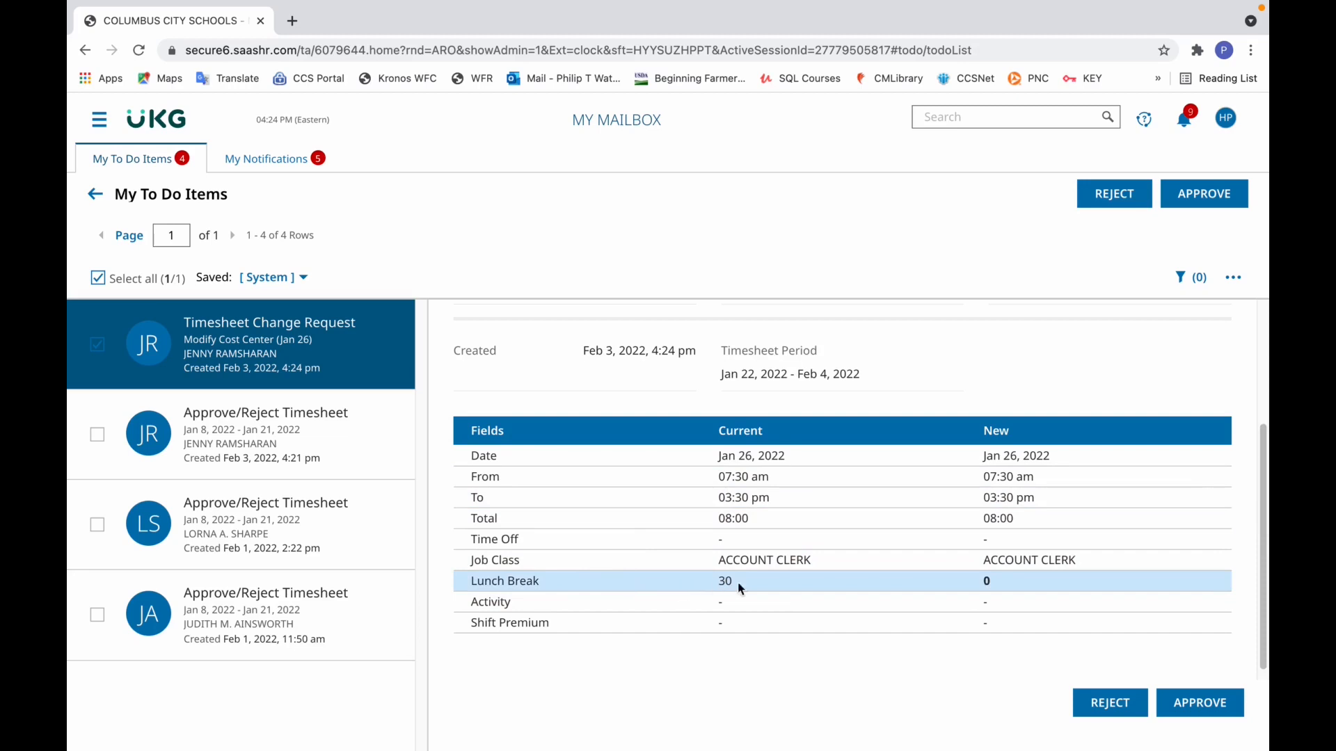
left_click(1198, 701)
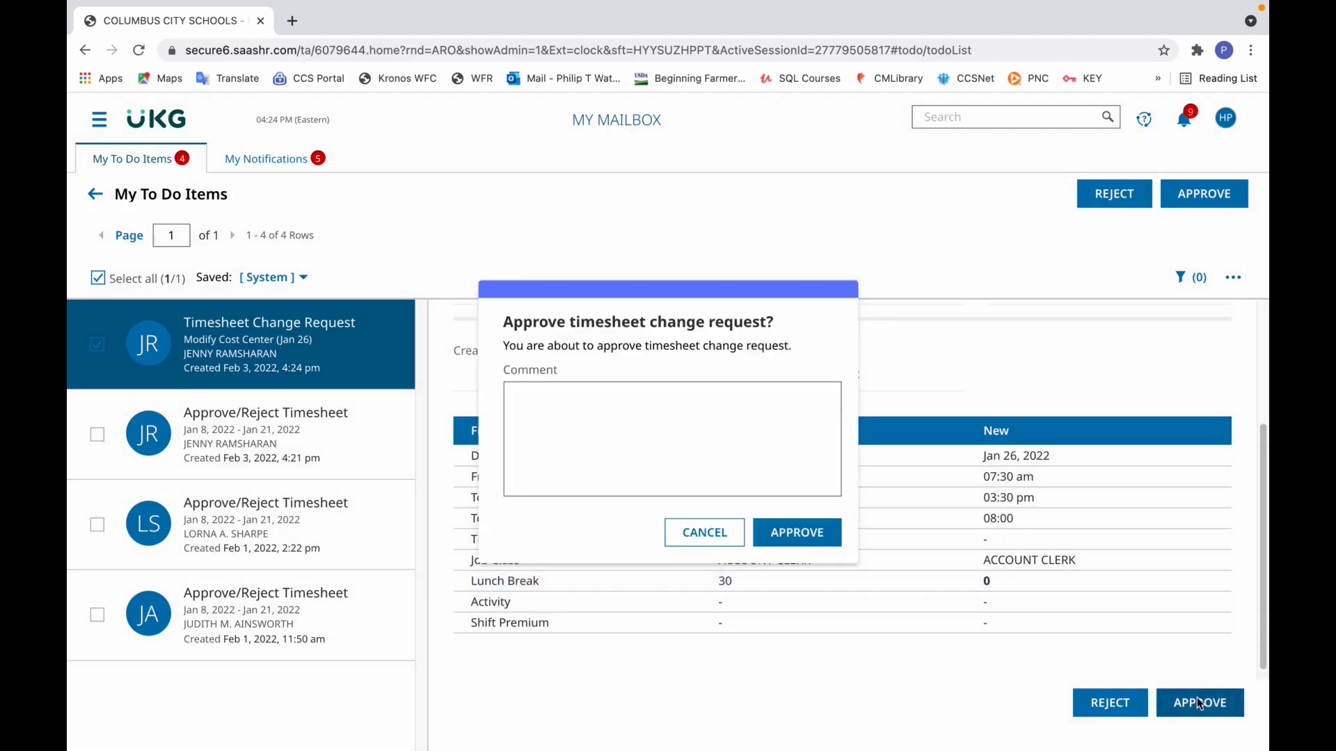
left_click(792, 531)
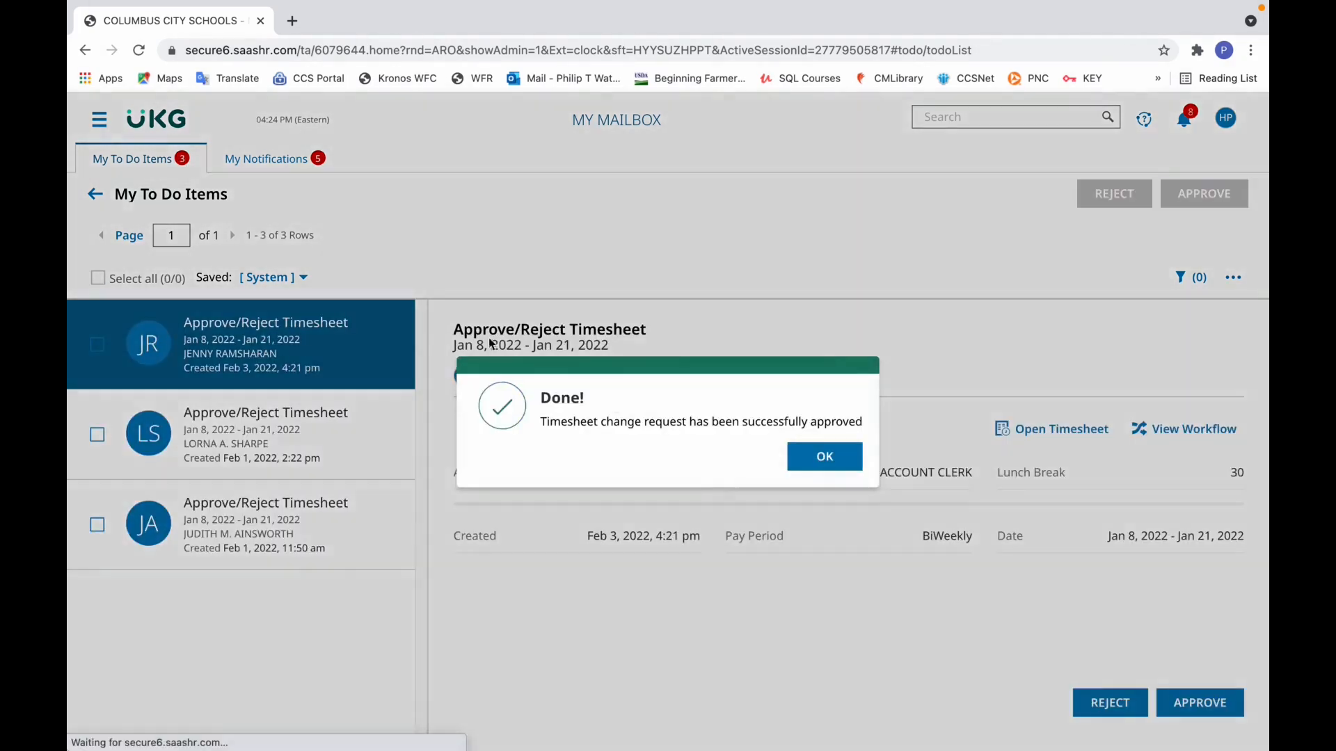
left_click(822, 457)
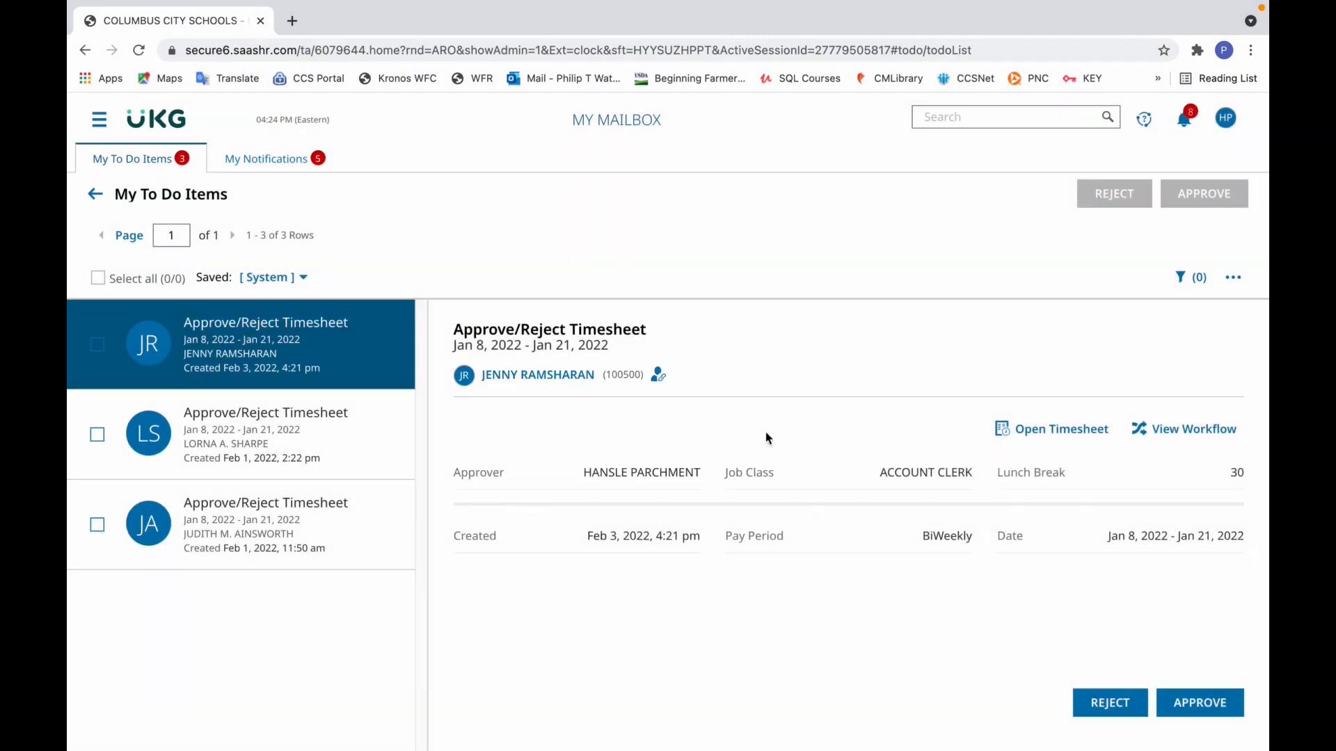
Open the employee's timesheet from the approval item and go to the January 22 to February 04, 2022 period
left_click(1066, 433)
left_click(591, 245)
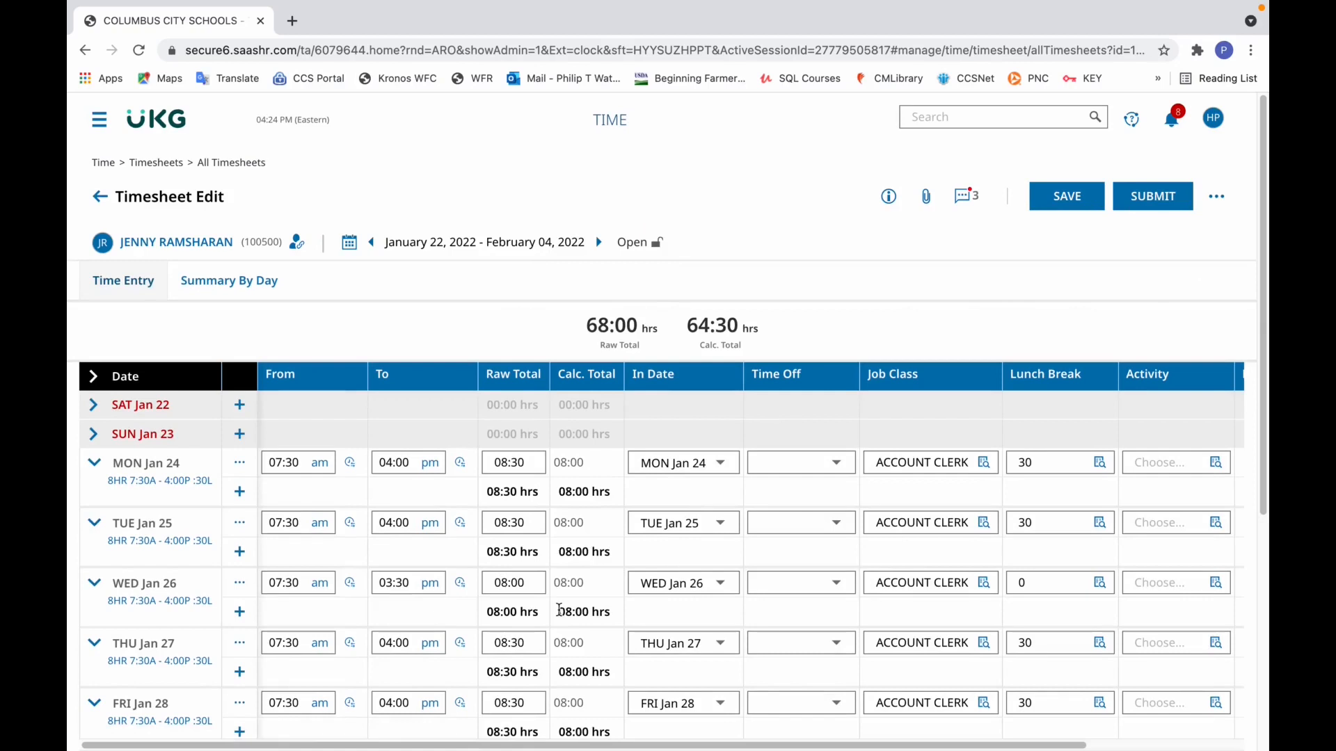